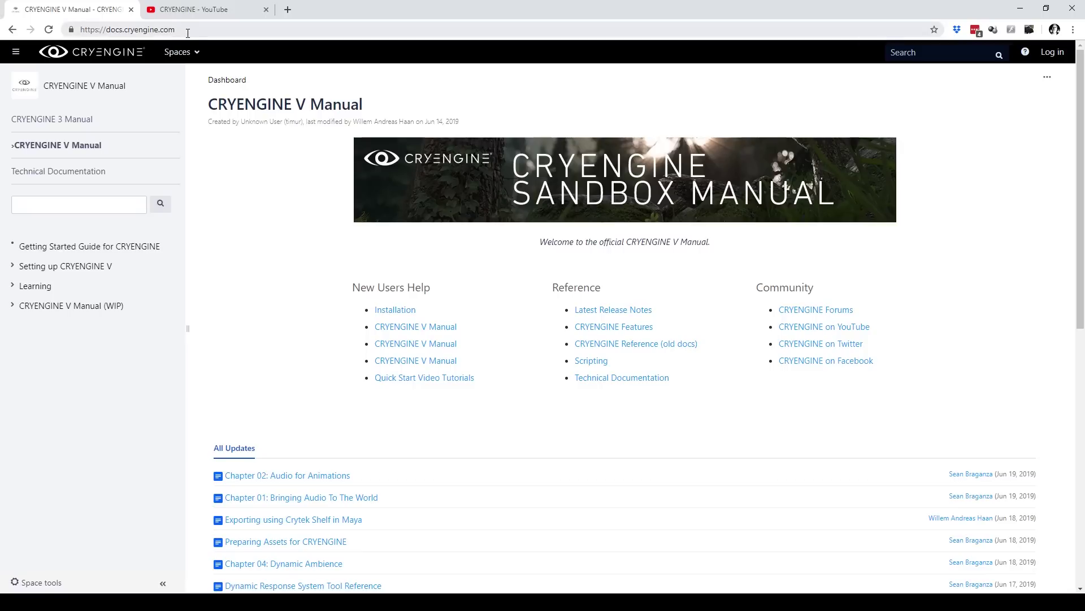
- Open the Audio Showcase tutorial from the manual's Learning tutorials and go to its section on downloading the required assets
left_click(12, 287)
left_click(21, 325)
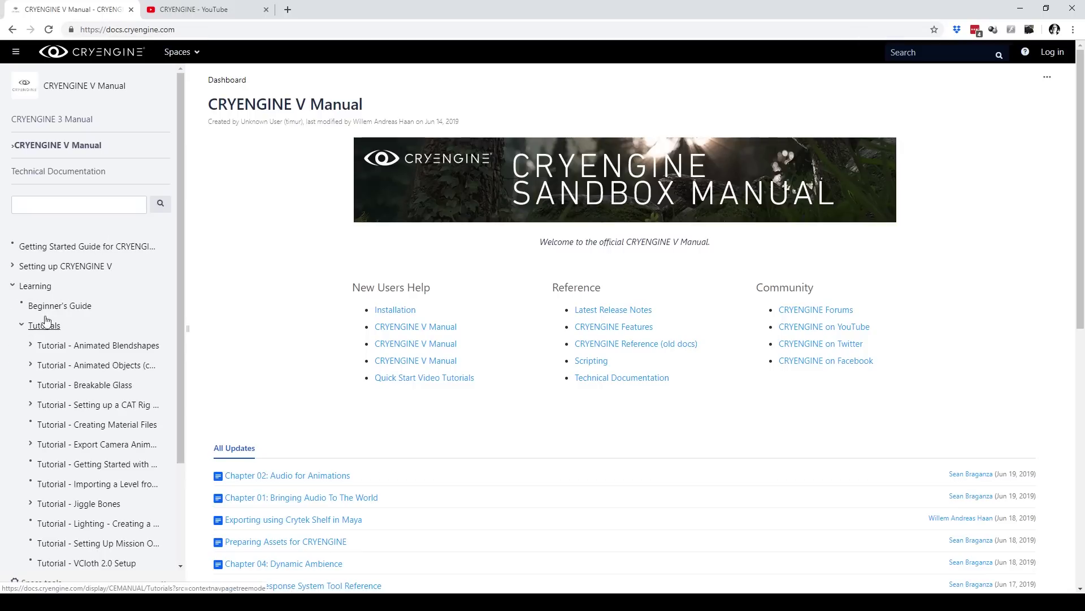
scroll(46, 320, "down", 7)
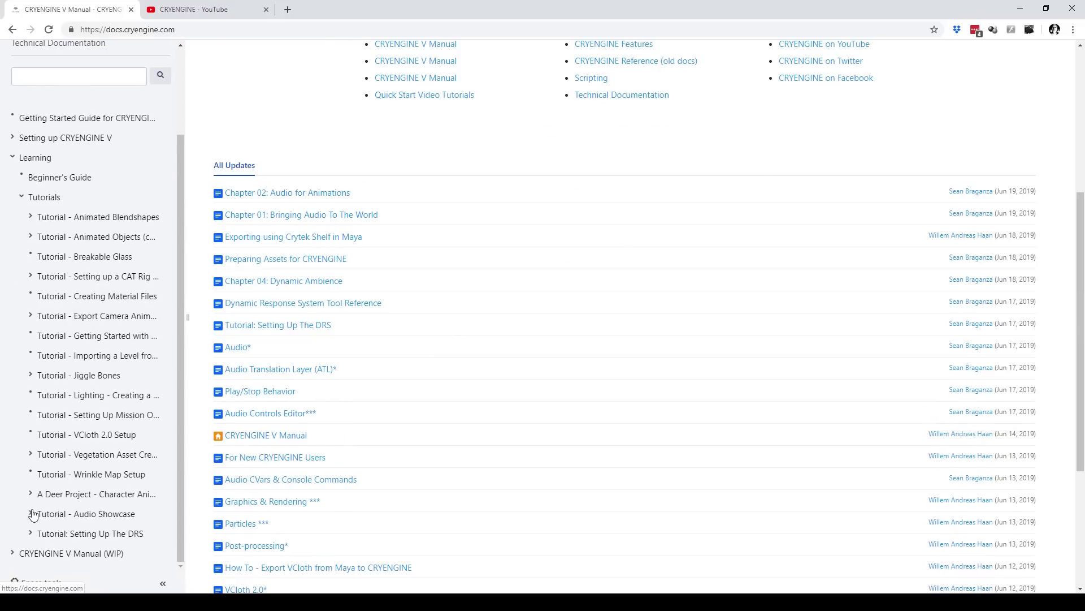
left_click(41, 516)
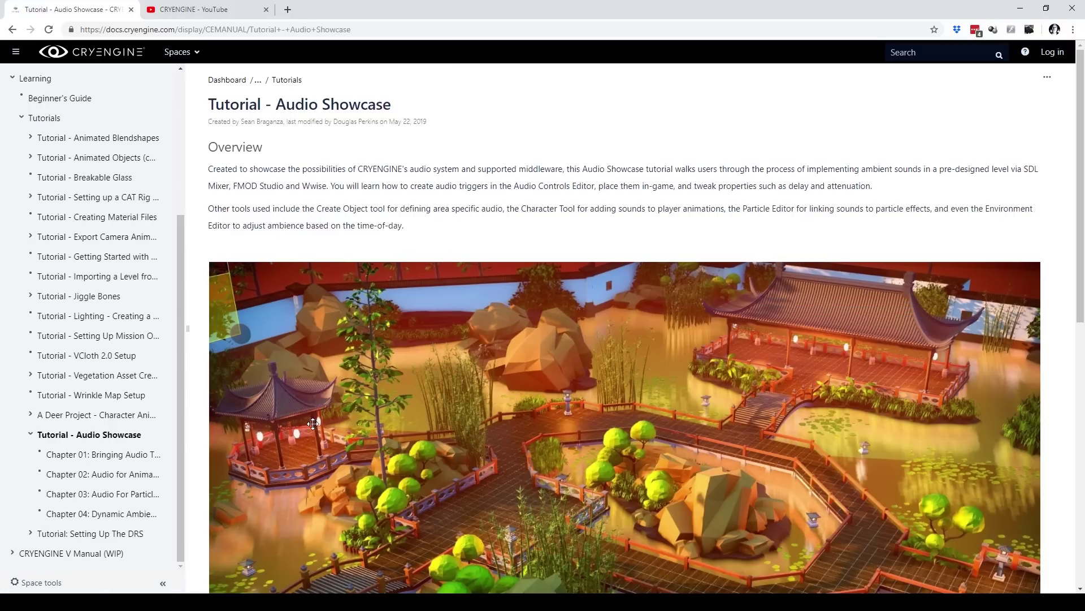
scroll(317, 421, "down", 3)
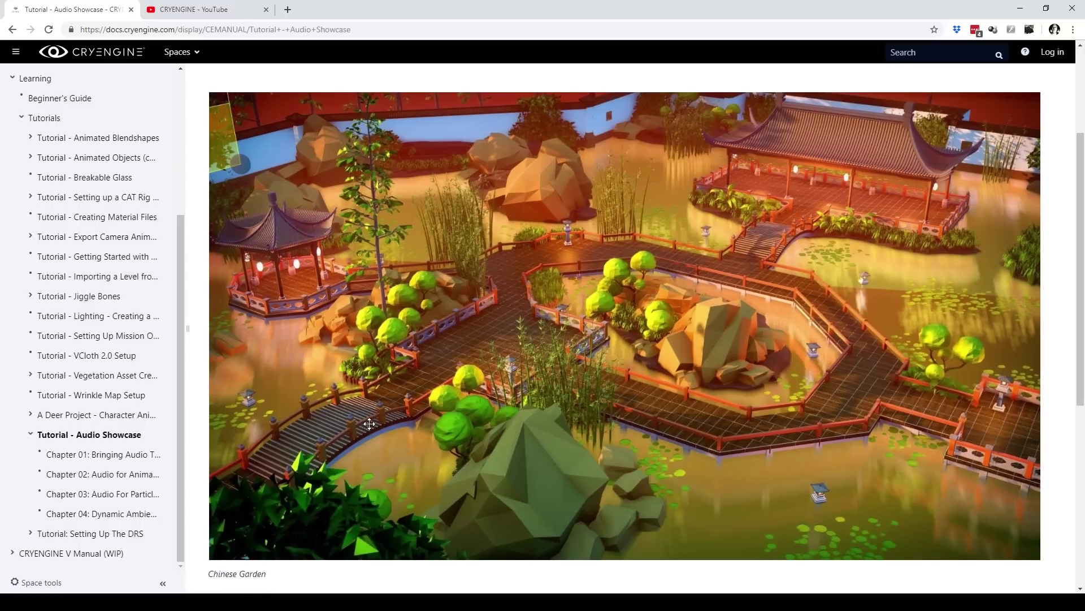
scroll(369, 419, "down", 5)
scroll(512, 357, "down", 1)
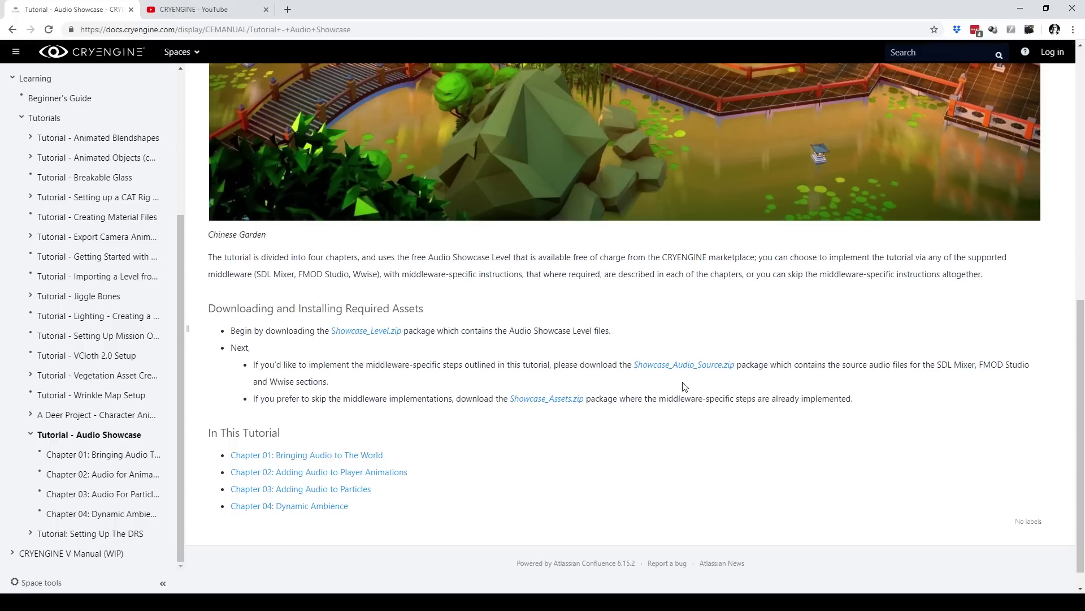
- Open Chapter 01: Bringing Audio to The World and examine its project creation instructions
left_click(294, 455)
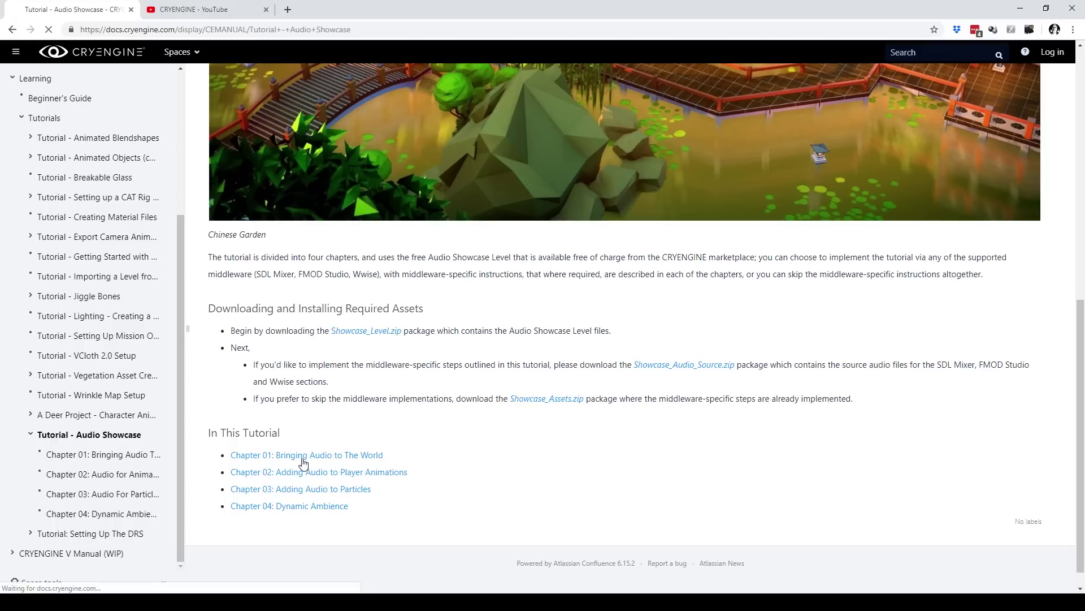
scroll(360, 277, "down", 15)
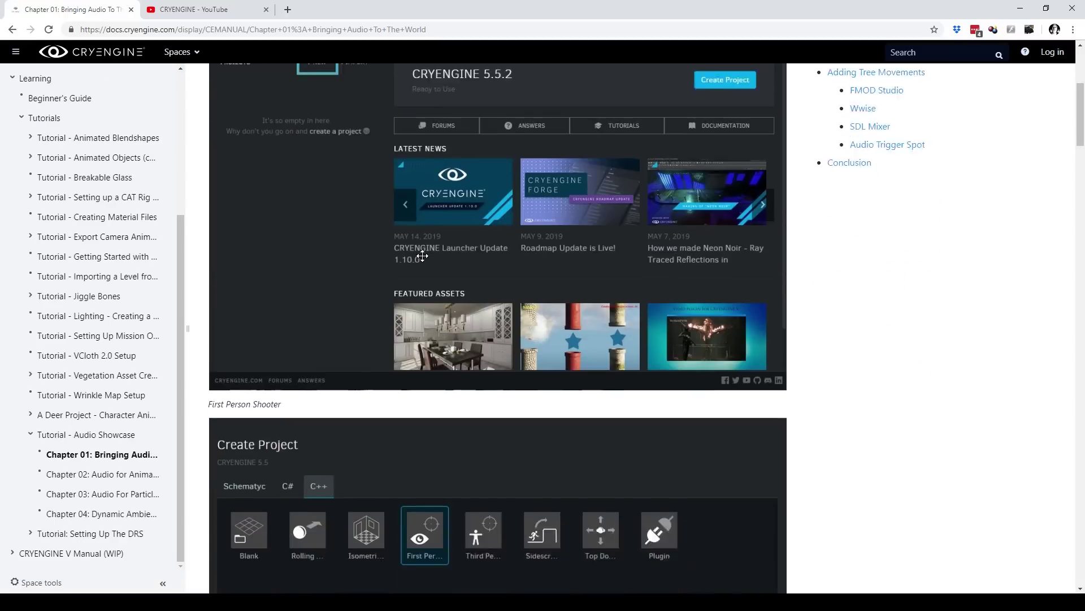
scroll(416, 277, "down", 10)
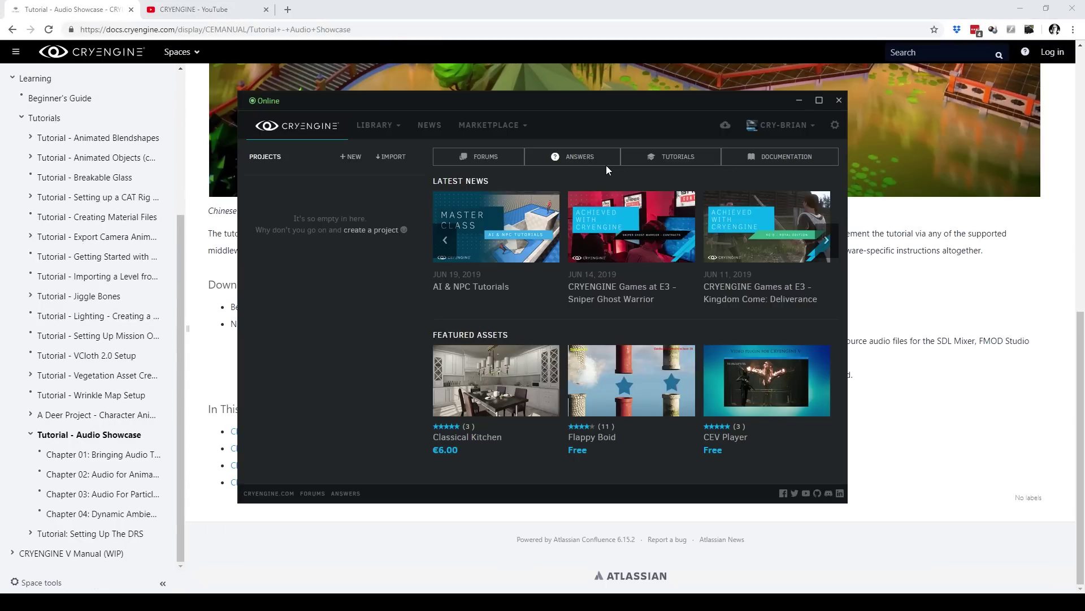
- In the CRYENGINE Launcher, create a C++ project named audio_tutorial with engine 5.5.2 from the first-person template
left_click(349, 158)
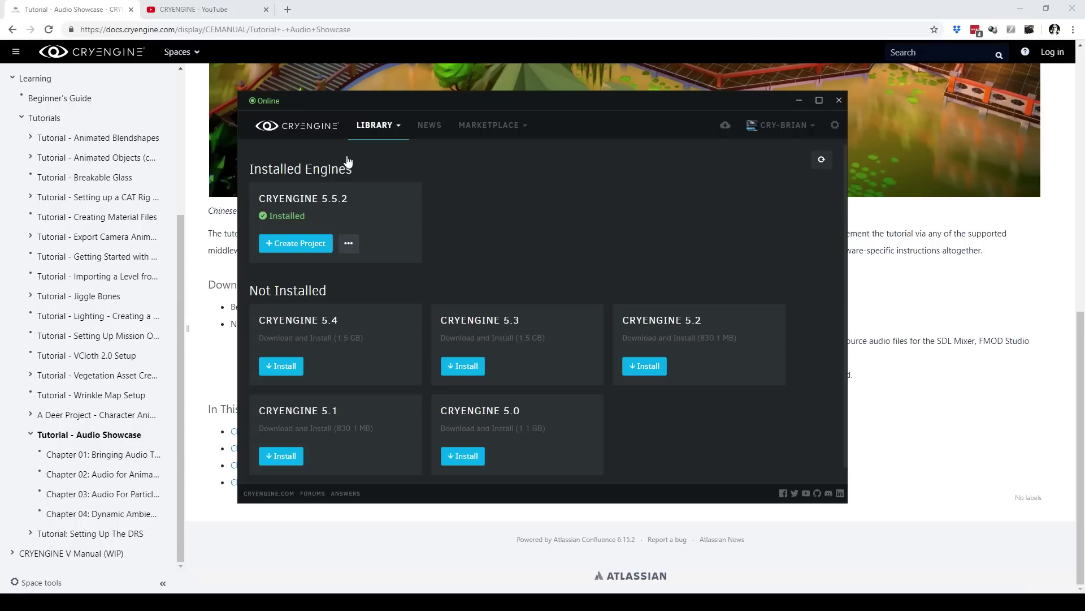
left_click(322, 243)
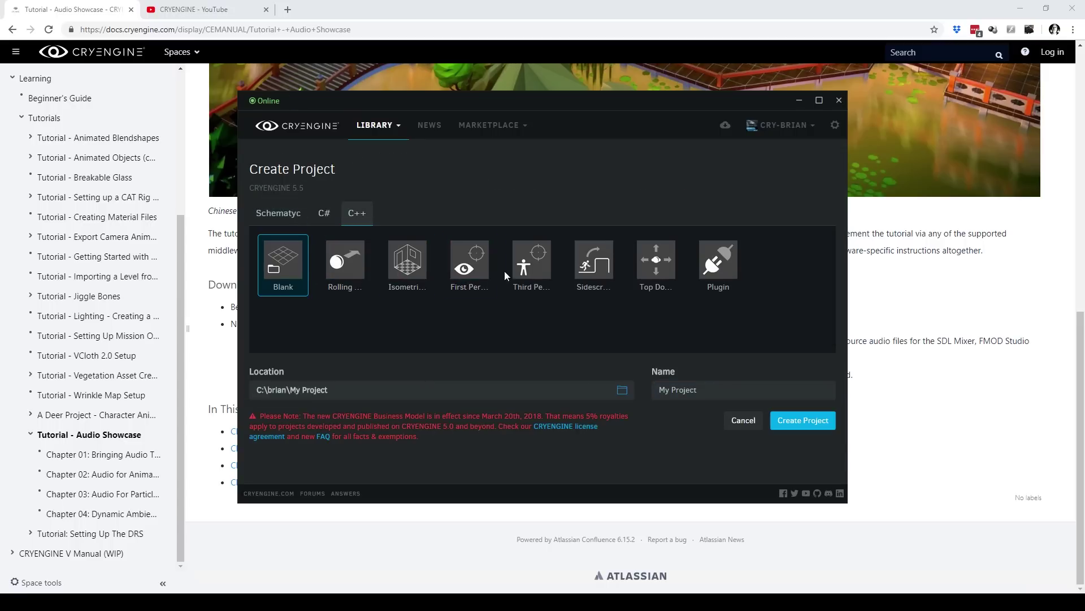
left_click(472, 266)
type("a")
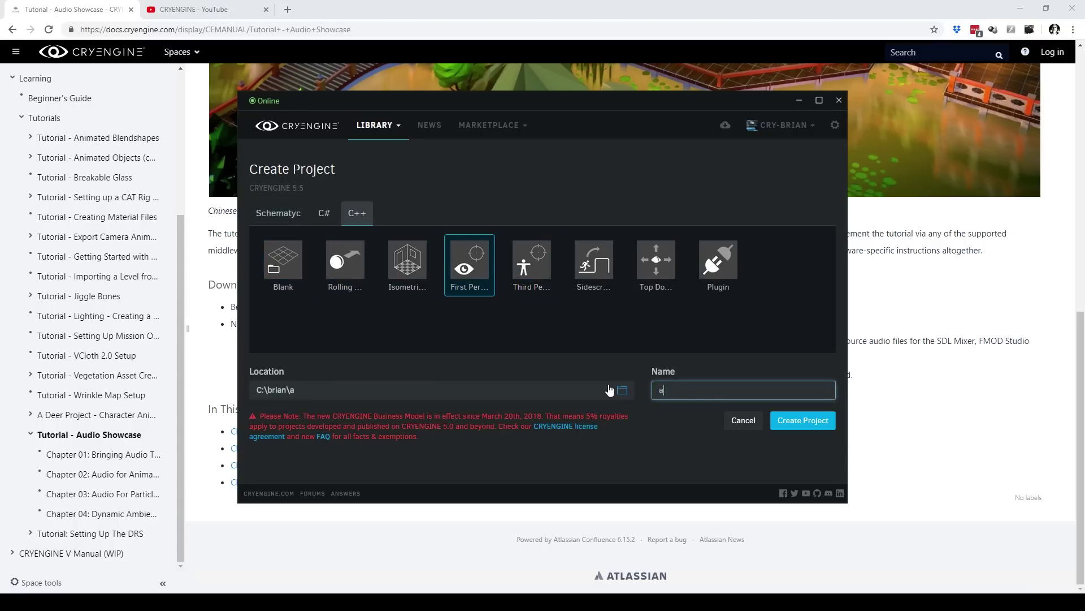
type("udio_tutorial")
left_click(806, 425)
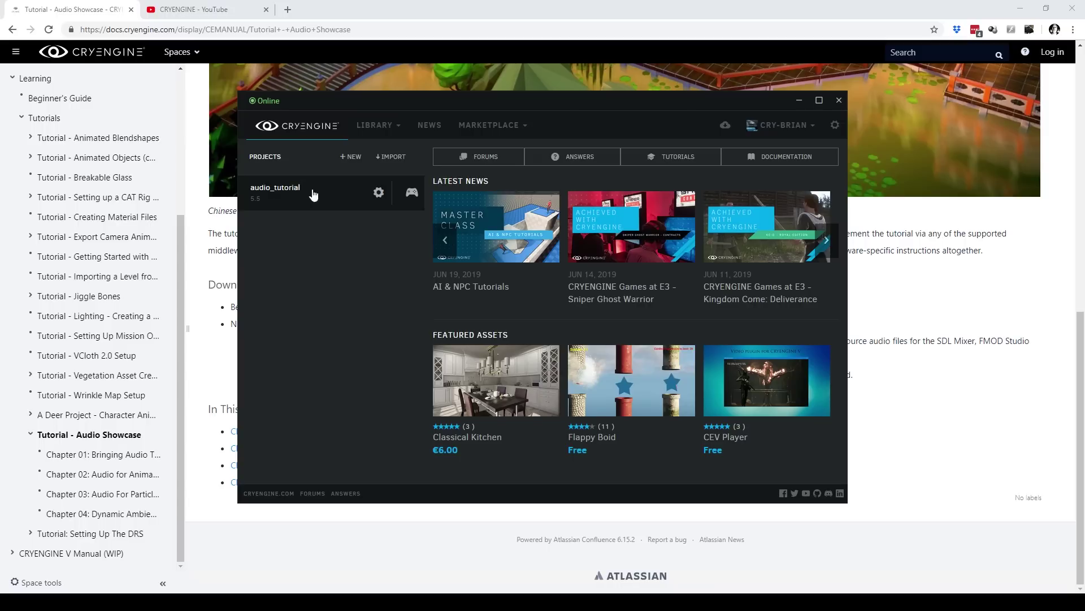
- Reveal the audio_tutorial project in File Explorer and copy its folder path
left_click(378, 193)
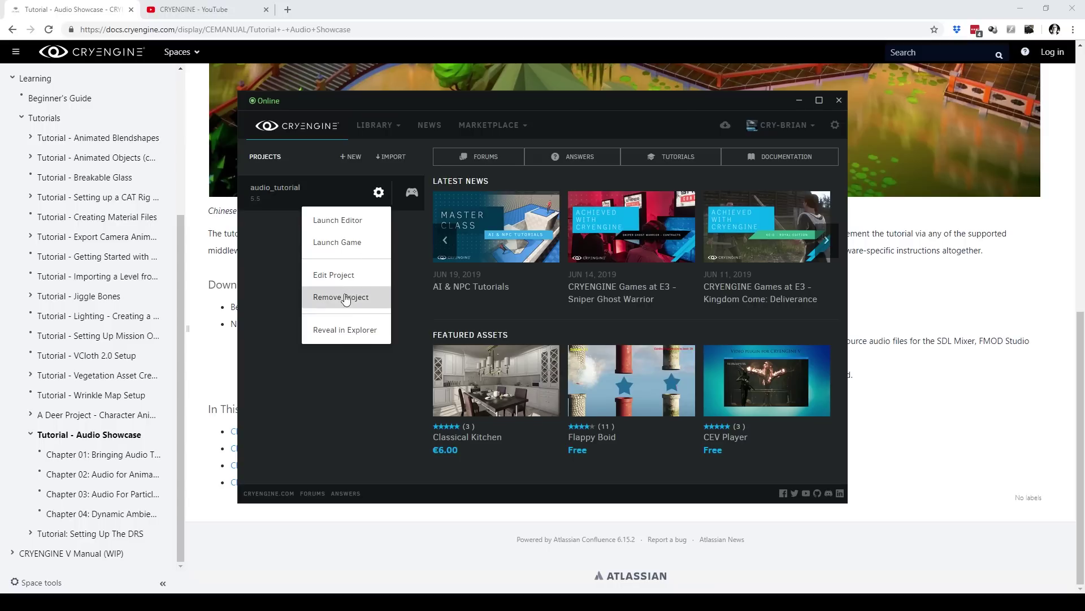
left_click(370, 334)
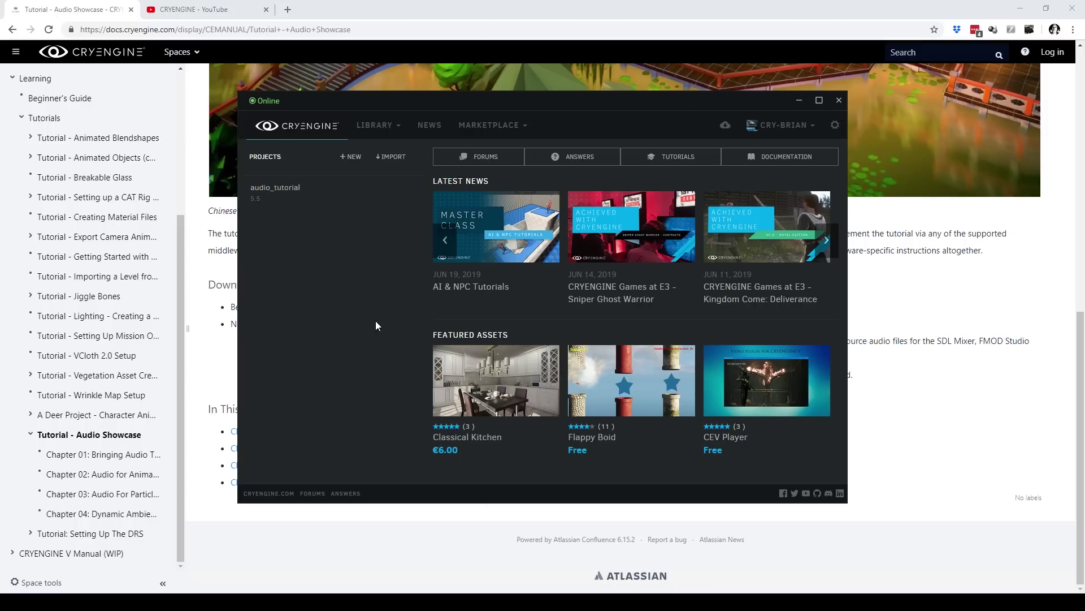
left_click_drag(610, 29, 234, 42)
left_click(379, 121)
key("ctrl+c")
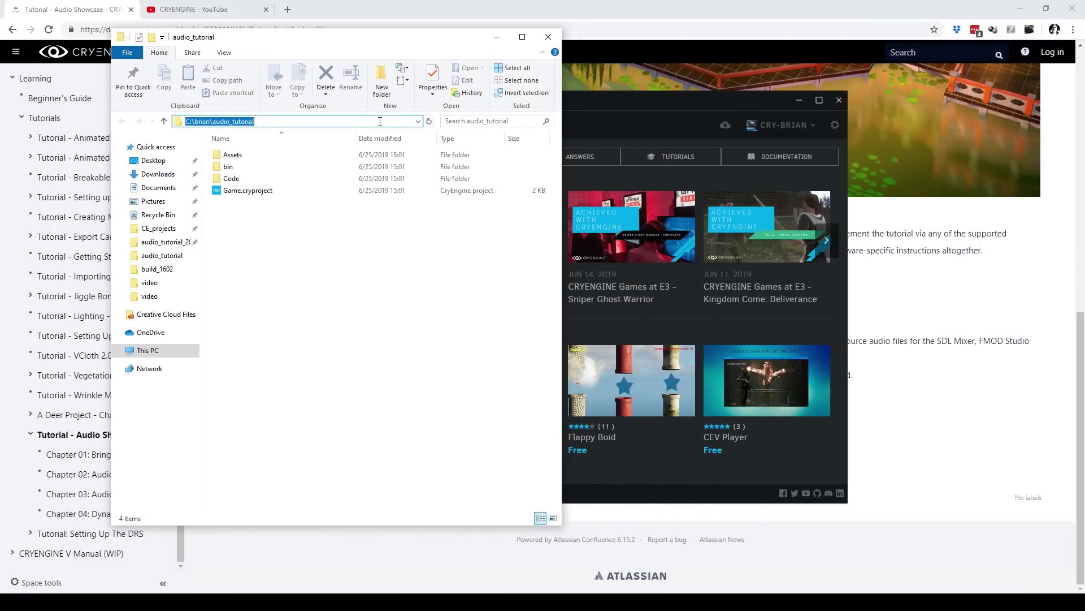
- Download Showcase_Audio_Source.zip from the tutorial page in the browser, saving it into the copied audio_tutorial project folder
left_click(428, 12)
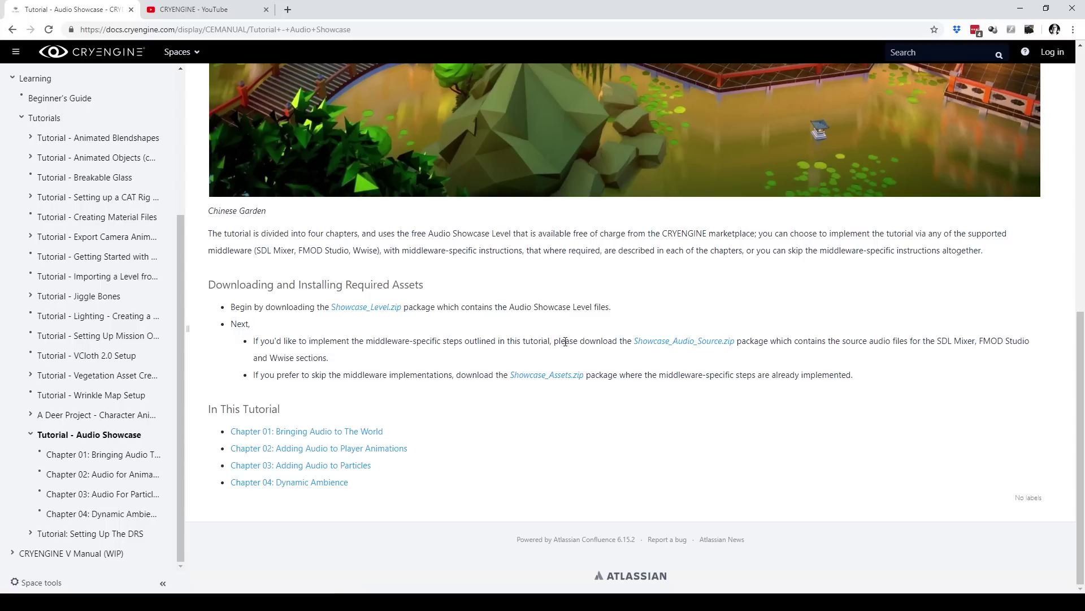
left_click(693, 344)
left_click(231, 30)
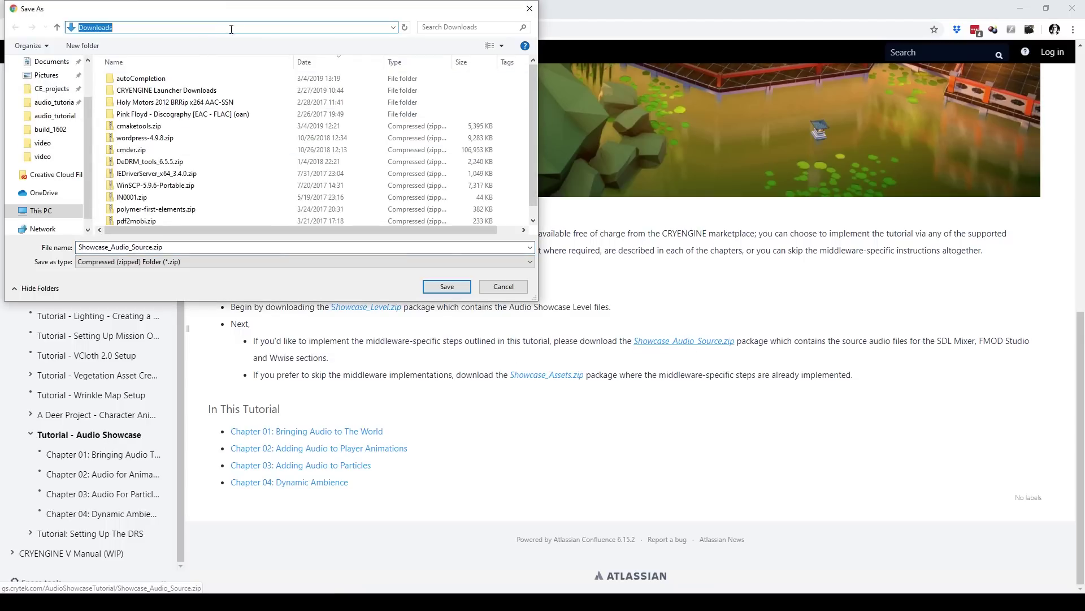
key("ctrl+v")
key("Return")
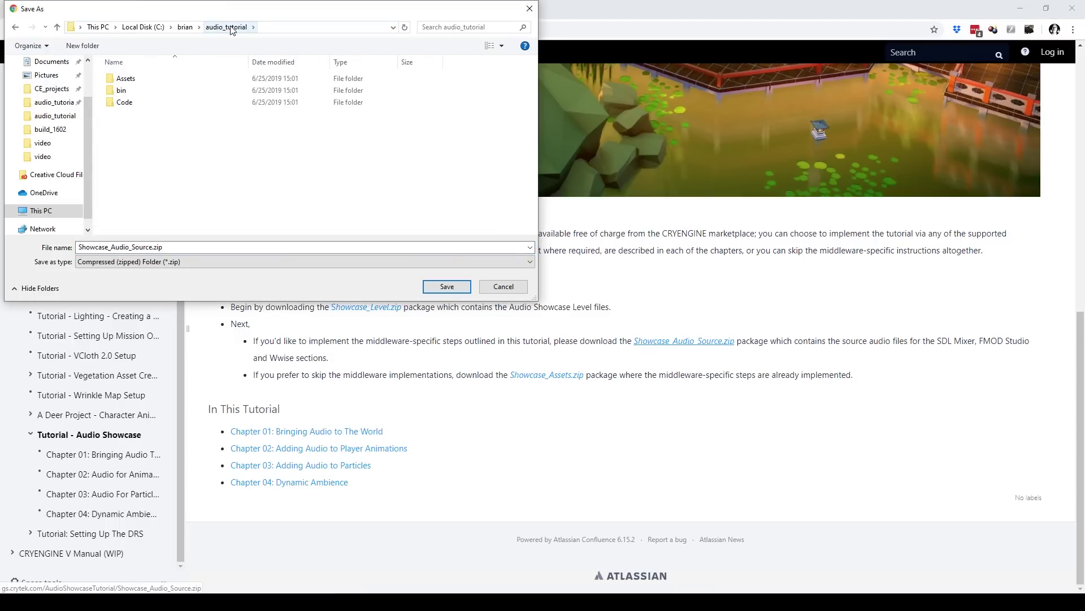
left_click(442, 287)
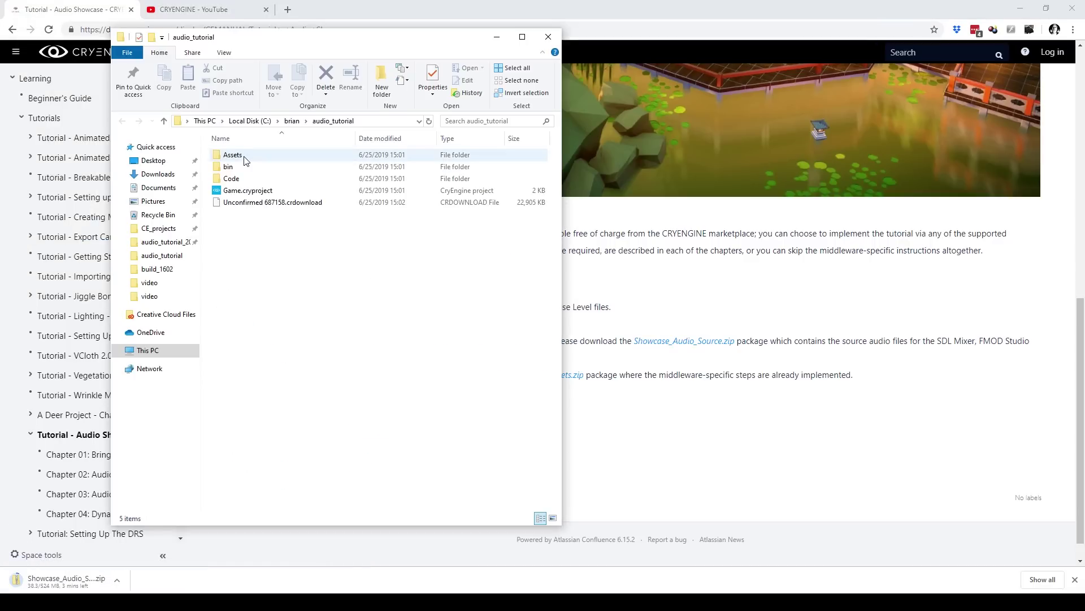
- Check the project's Assets folder and download Showcase_Level.zip from the tutorial page into the audio_tutorial folder
double_click(246, 159)
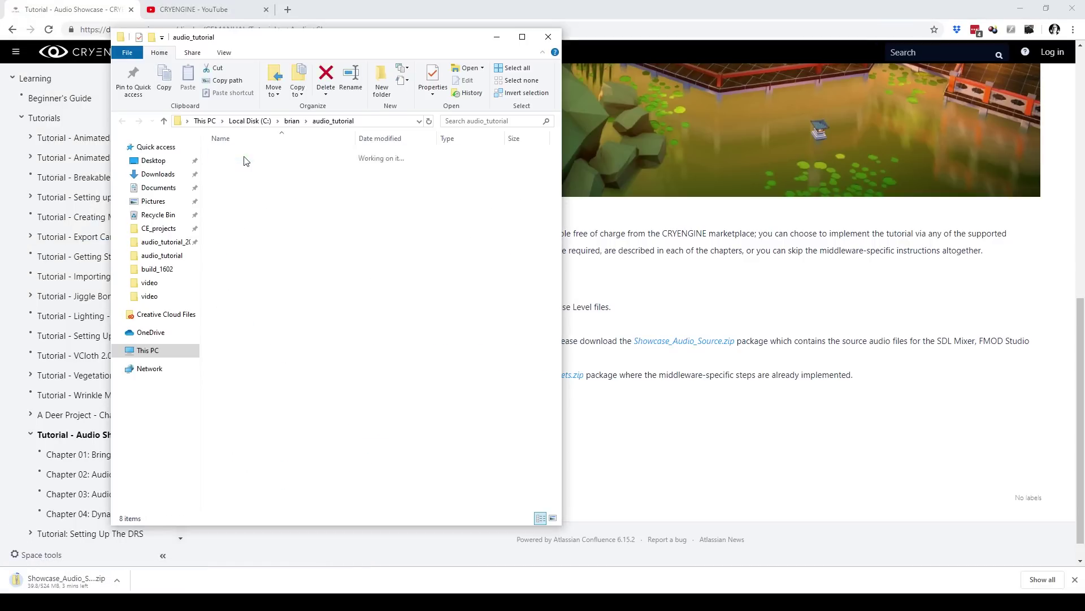
key("alt+Left")
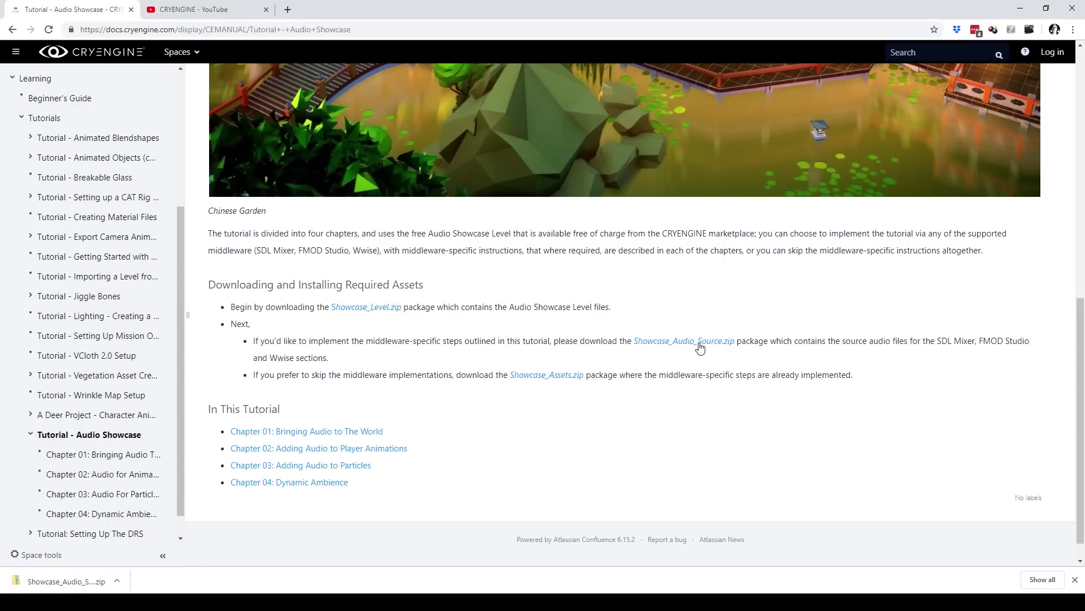
left_click(364, 312)
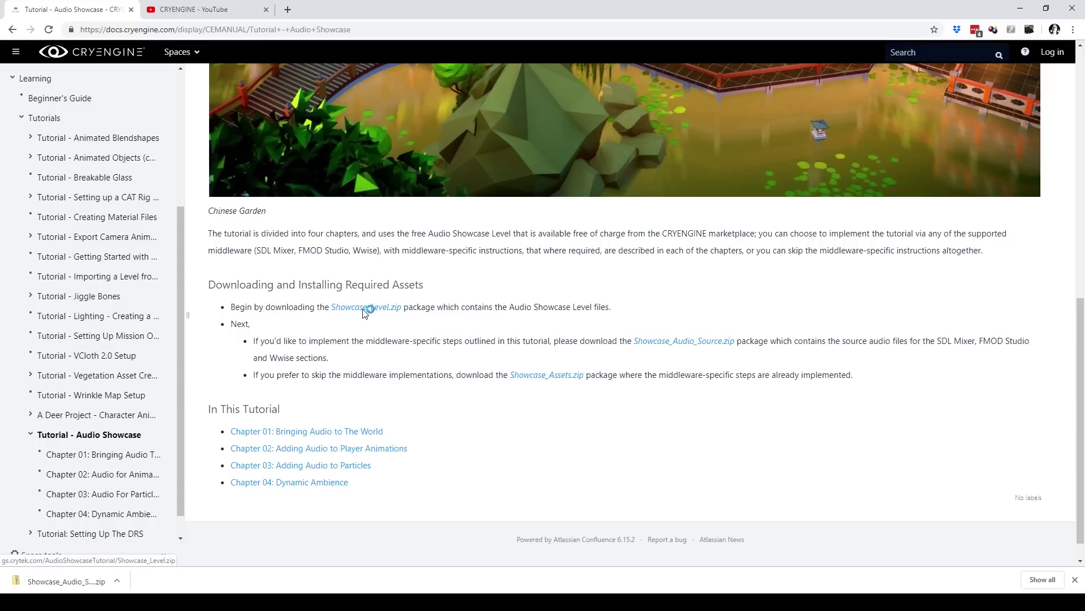
- Extract Showcase_Audio_Source.zip directly into the audio_tutorial project folder with 7-Zip
left_click_drag(314, 34, 553, 52)
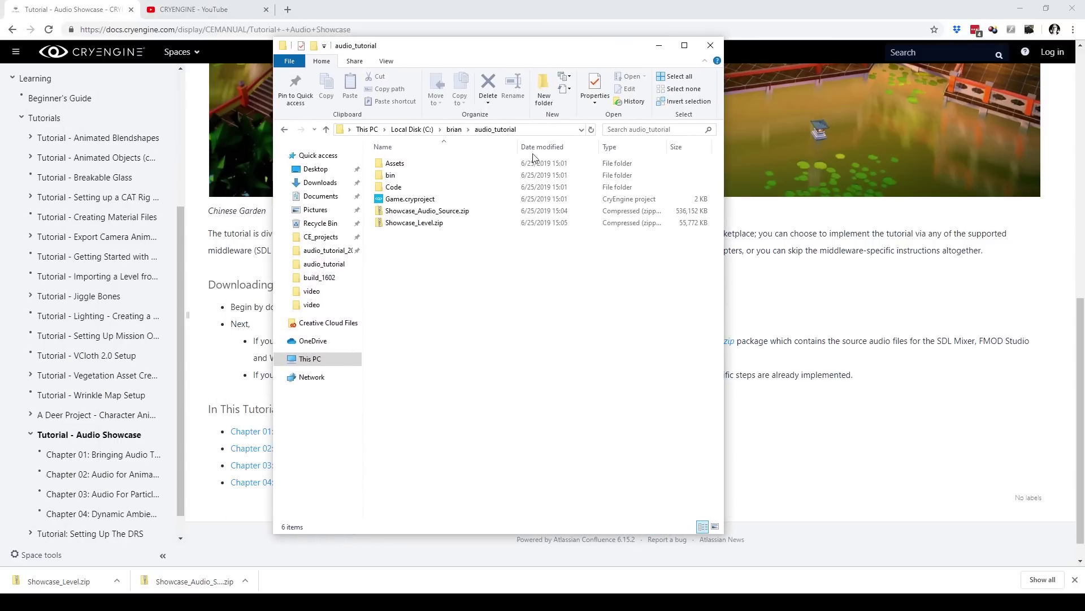
right_click(440, 214)
mouse_move(535, 263)
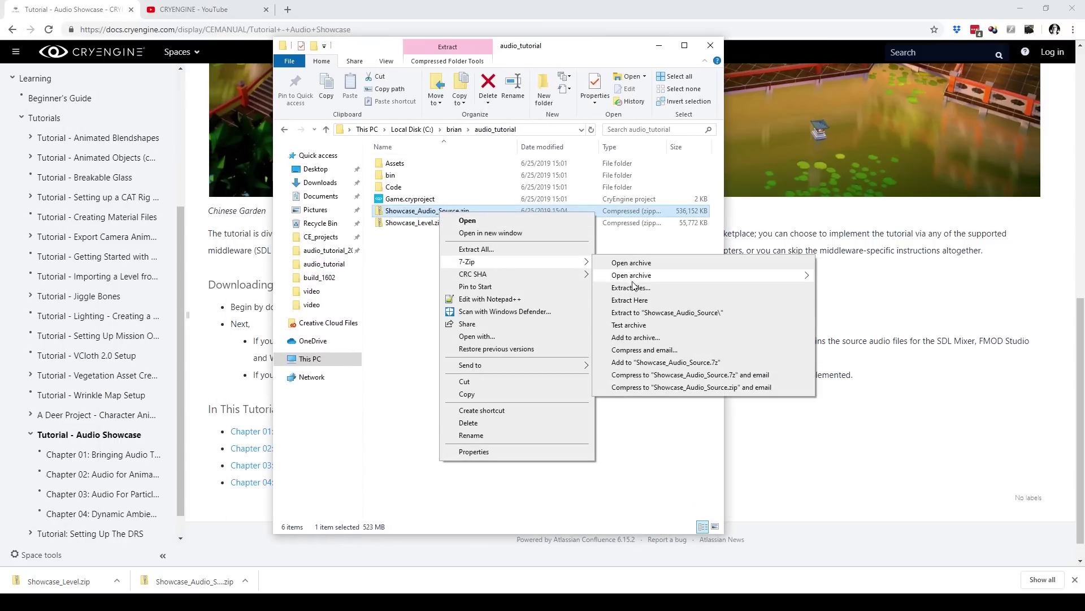
left_click(632, 300)
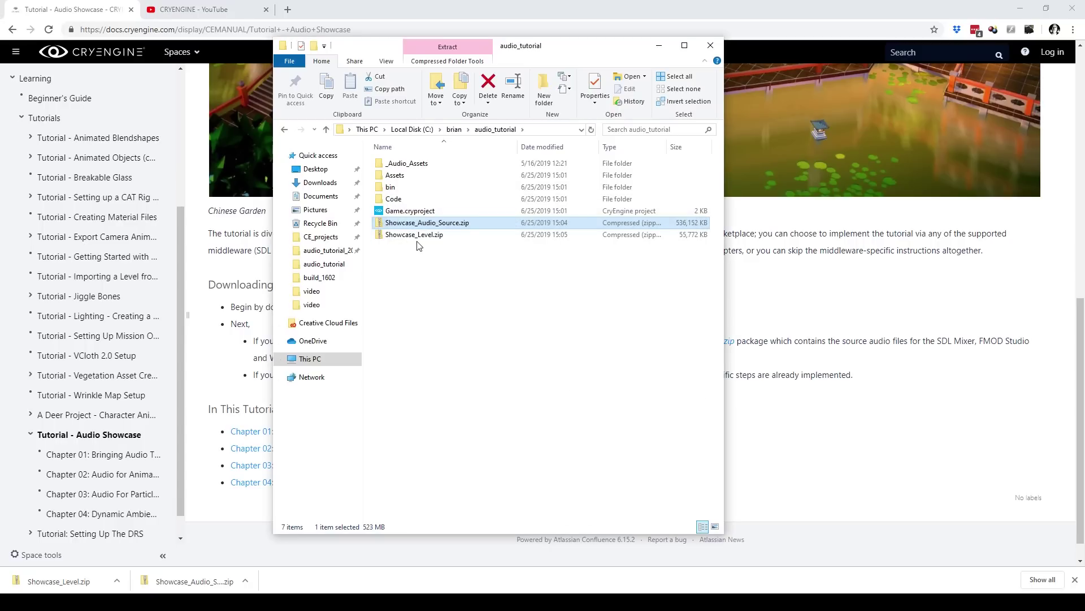
- Inspect the extracted FMod Studio Chapter_01 audio files in _Audio_Assets and return to the audio_tutorial folder
left_click(409, 165)
double_click(409, 166)
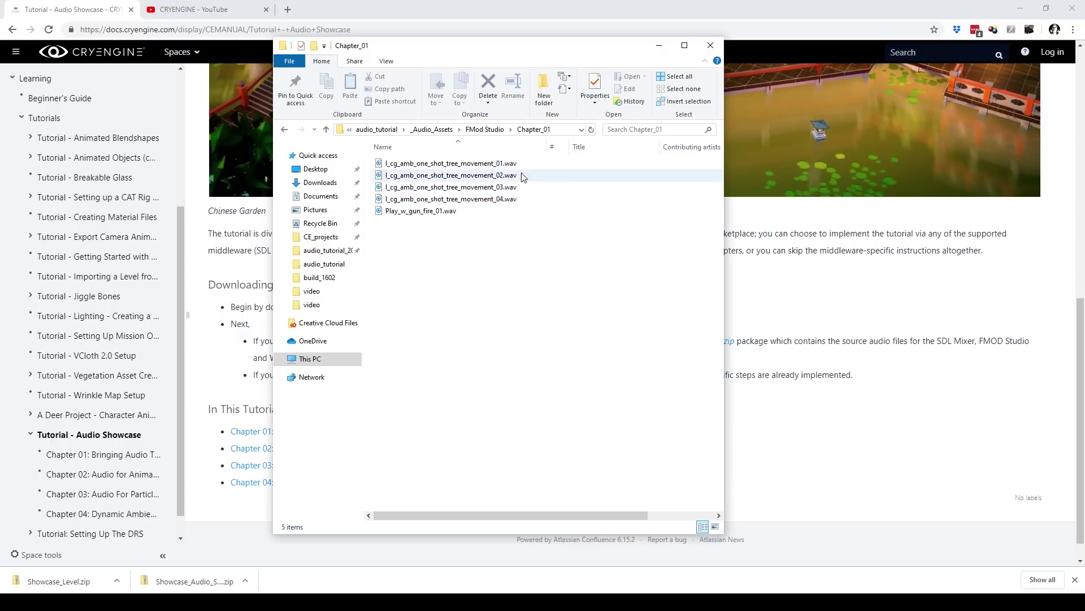
left_click(377, 130)
- Extract Showcase_Level.zip directly into the audio_tutorial folder with 7-Zip, replacing all existing files
left_click(420, 238)
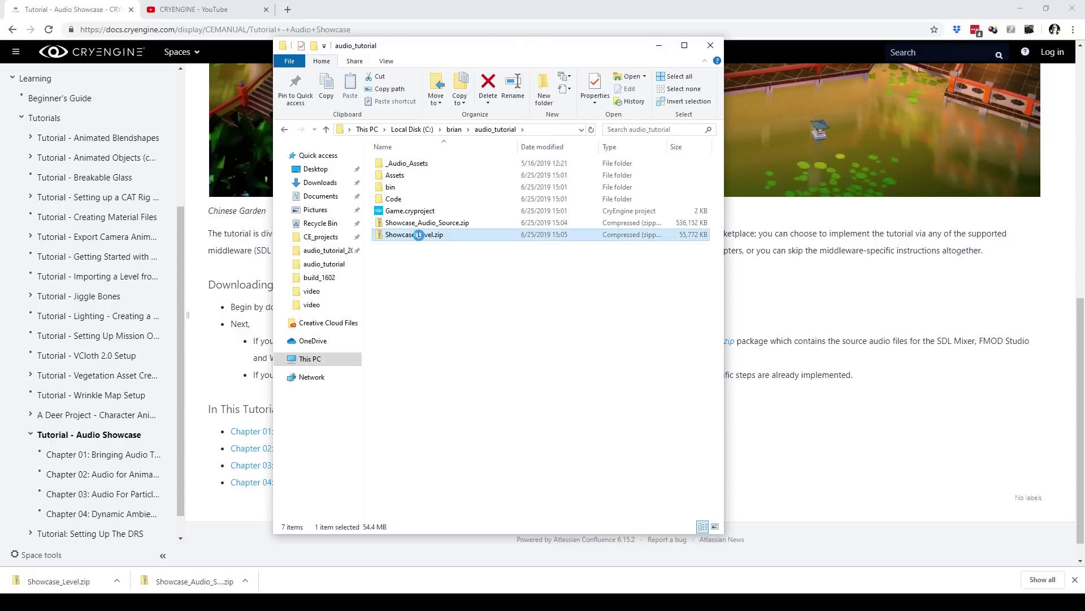
right_click(420, 237)
mouse_move(498, 285)
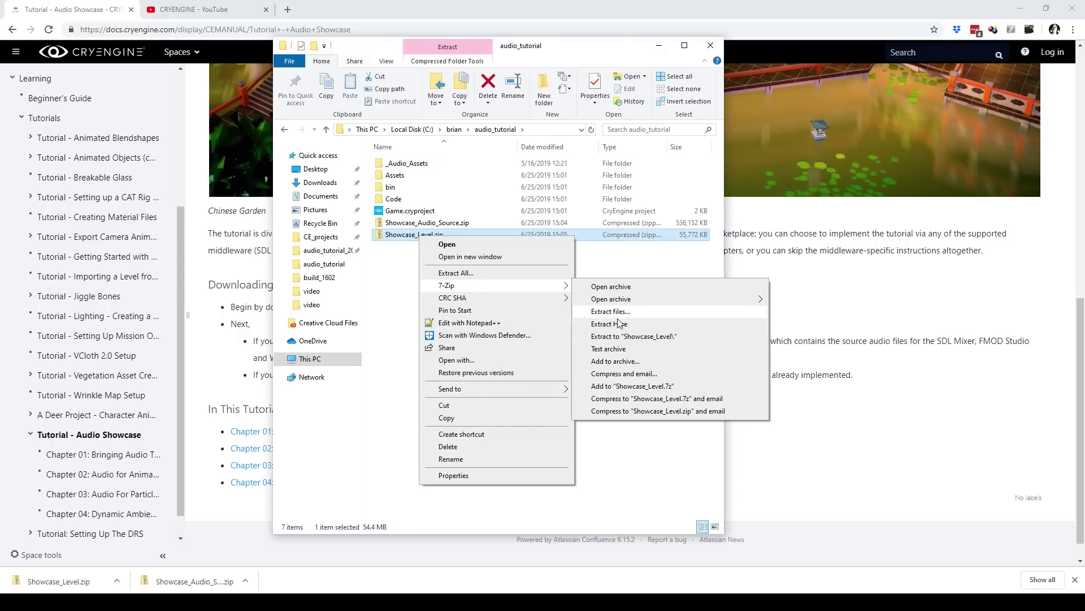
left_click(600, 320)
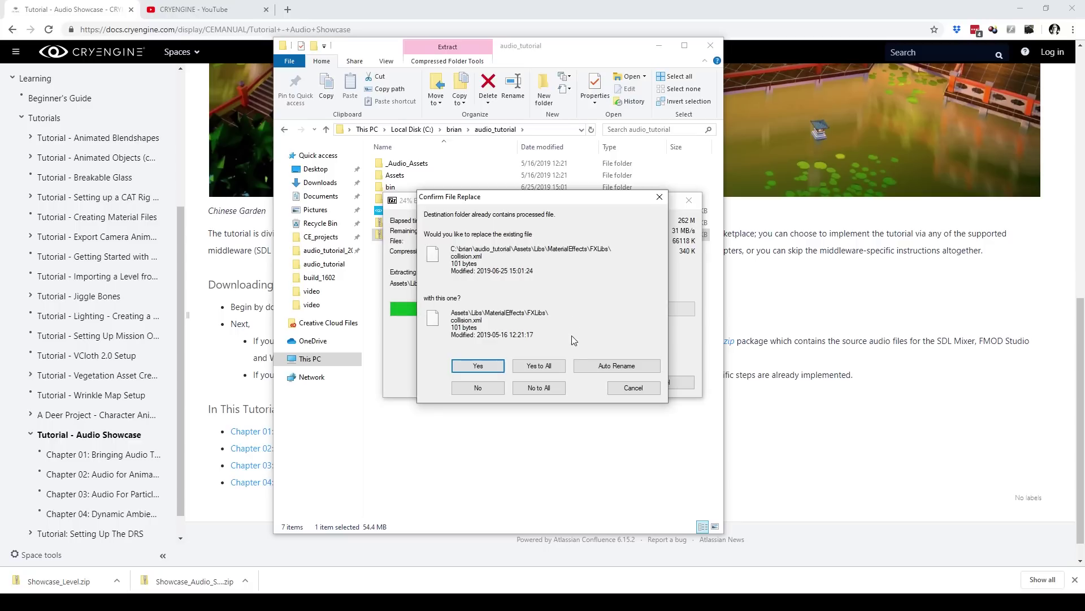
left_click(541, 365)
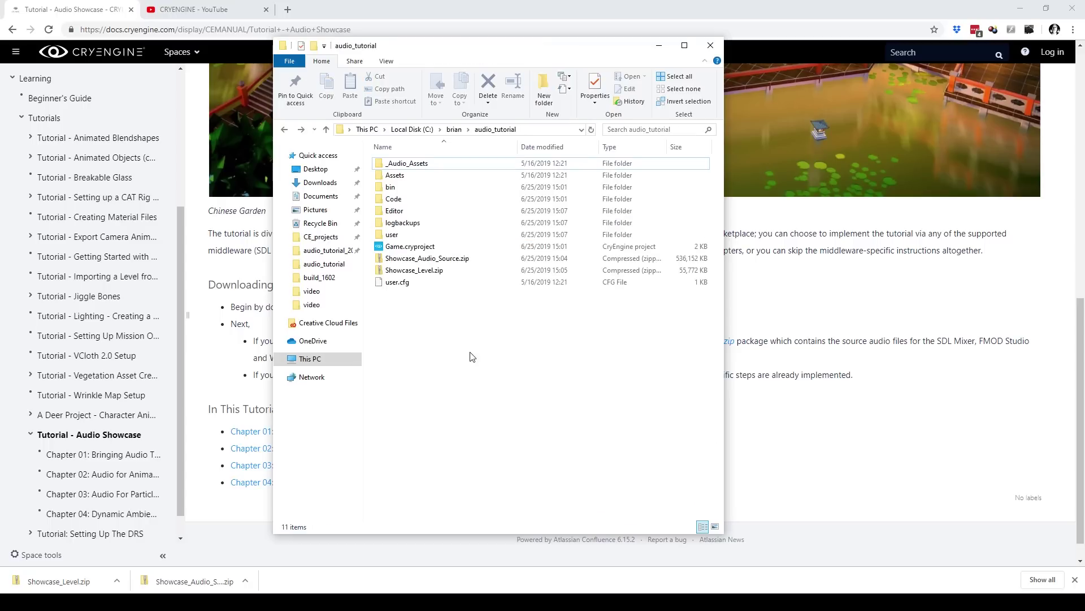
- Create a folder named fmod inside the project's Assets\Audio folder
left_click(404, 174)
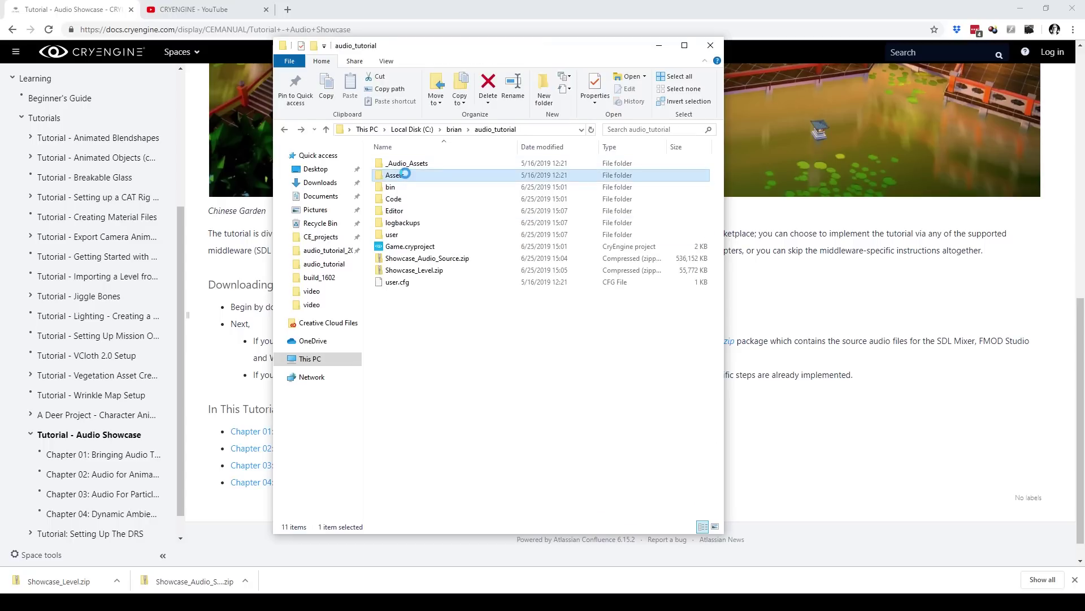
double_click(404, 175)
double_click(406, 177)
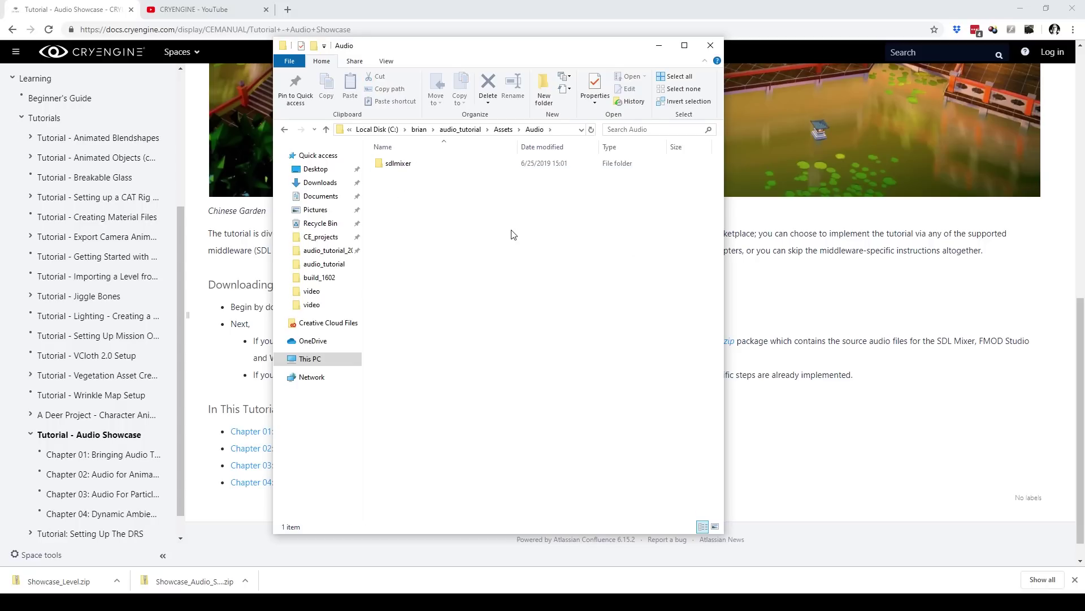
key("ctrl+shift+n")
type("fmod")
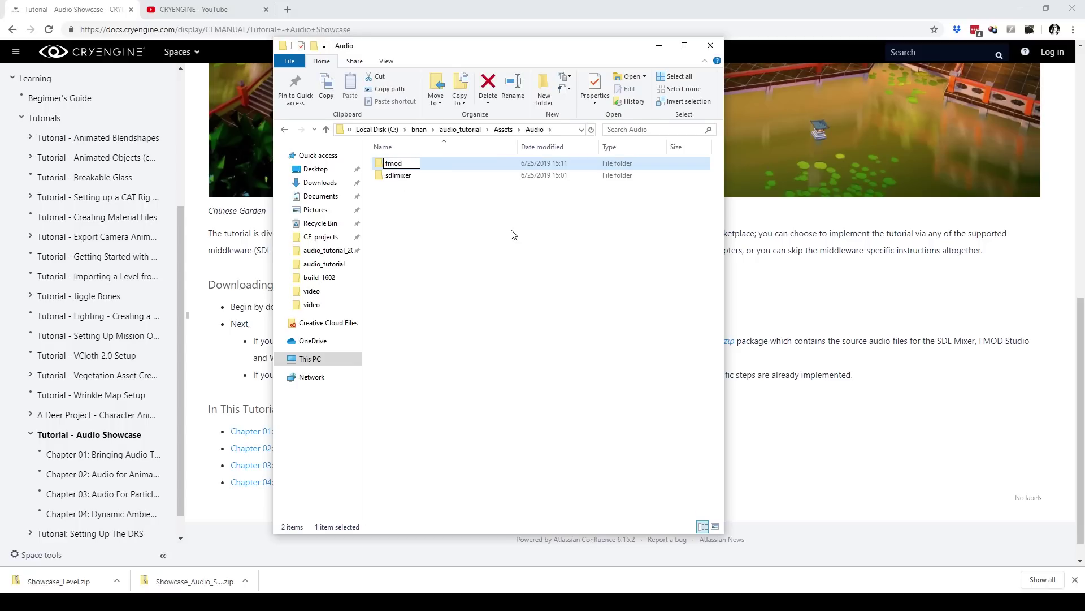
key("Return")
- Create two subfolders named ace and assets inside the new fmod folder
key("Return")
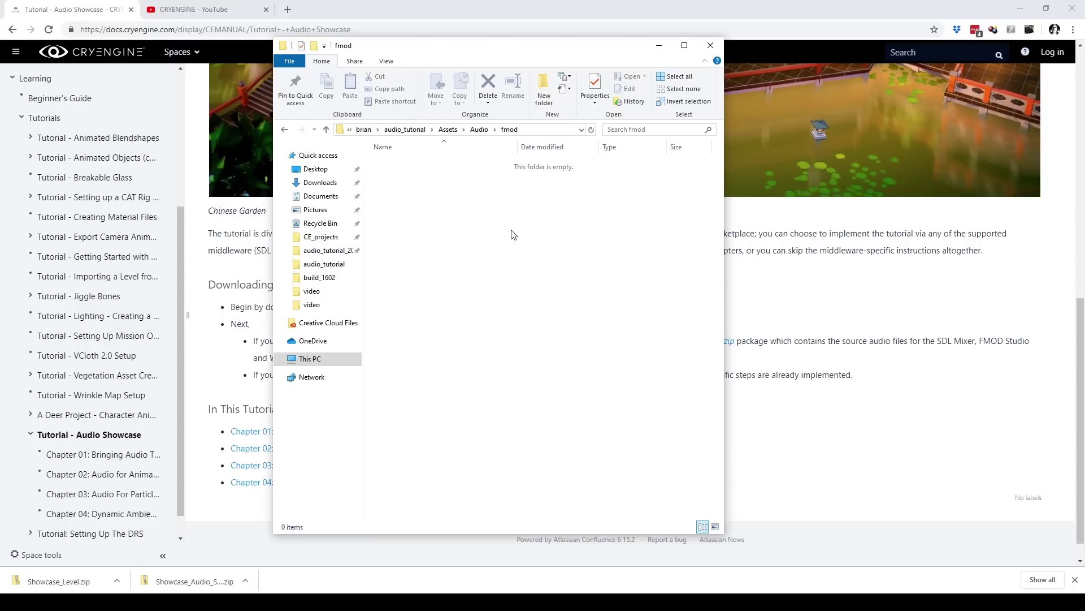
key("ctrl+shift+n")
type("ace")
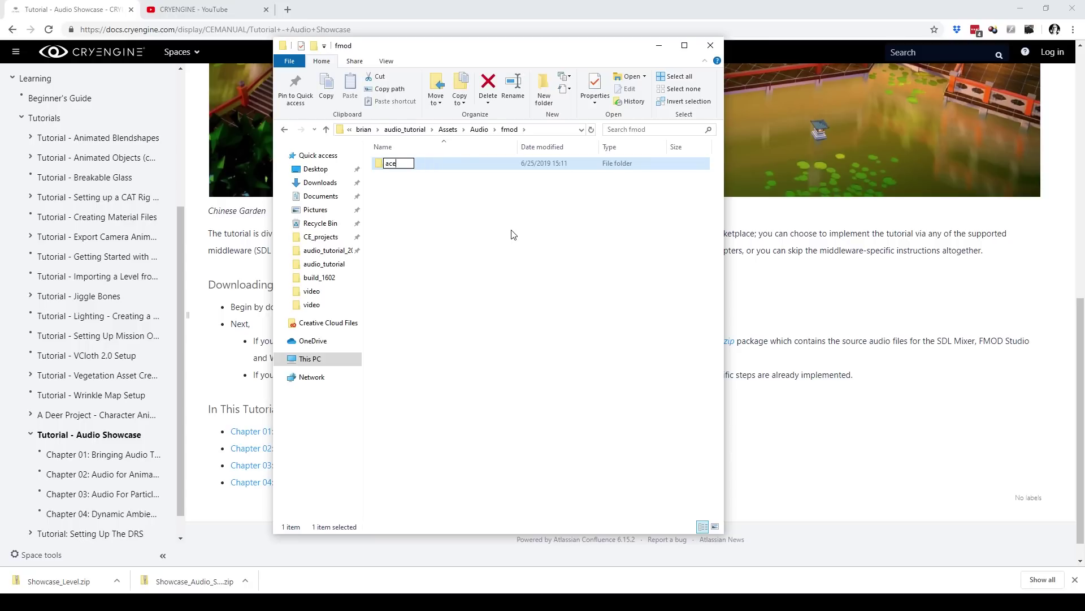
key("Return")
key("ctrl+shift+n")
type("assets")
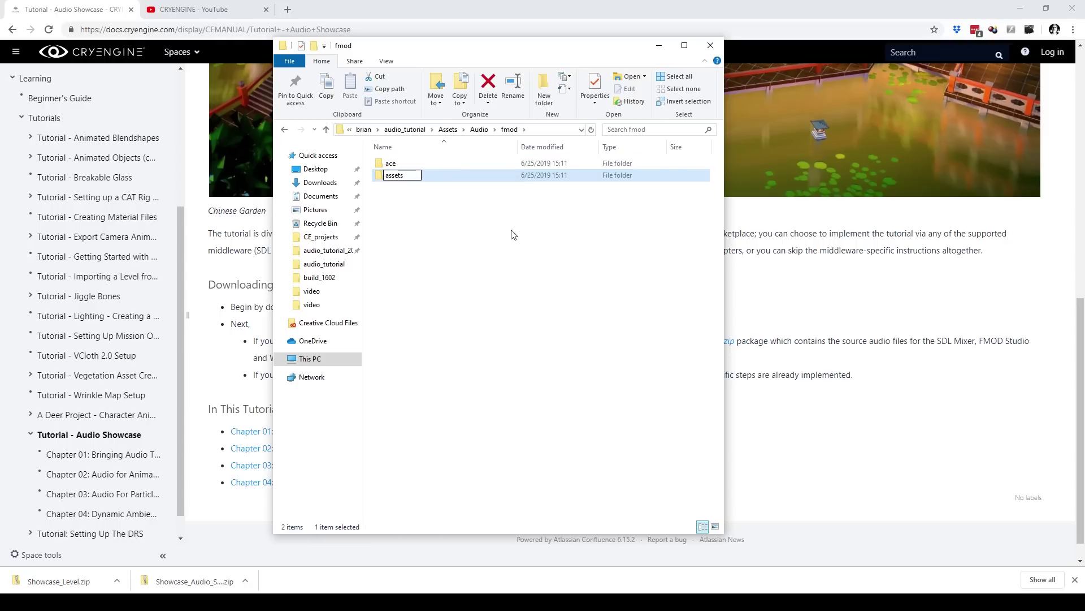
key("Return")
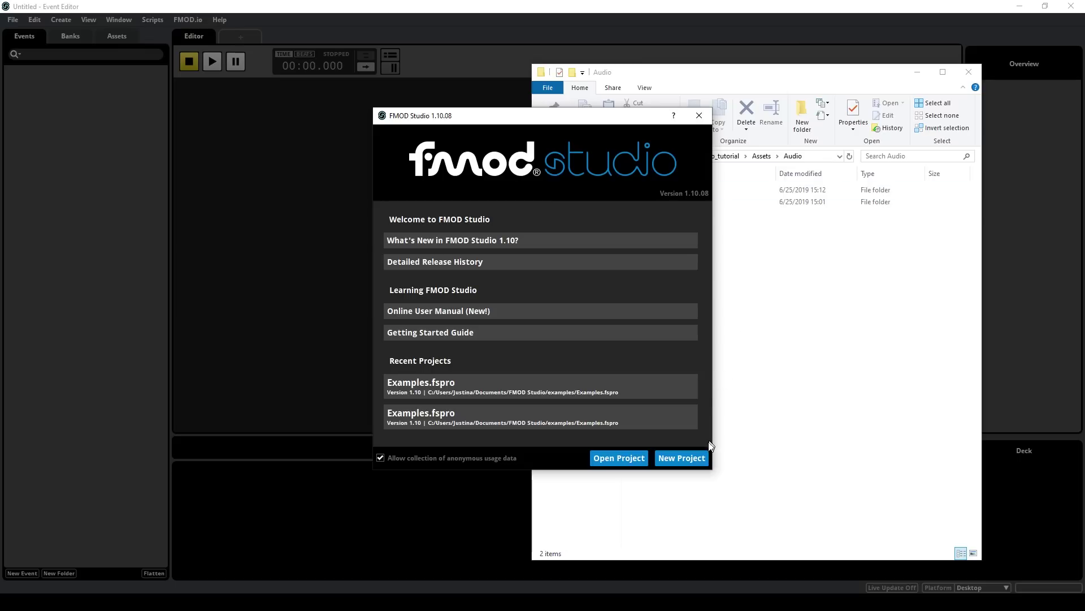
- Start a new project in FMOD Studio and save it as fmod_project in the audio_tutorial project's Assets\Audio folder
left_click(695, 461)
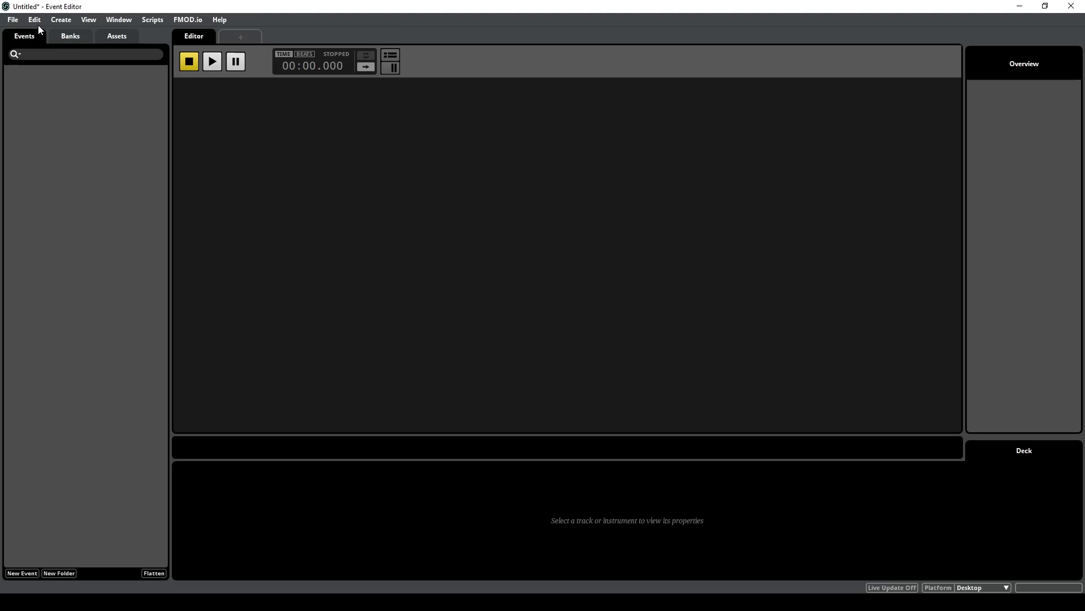
left_click(13, 19)
left_click(33, 84)
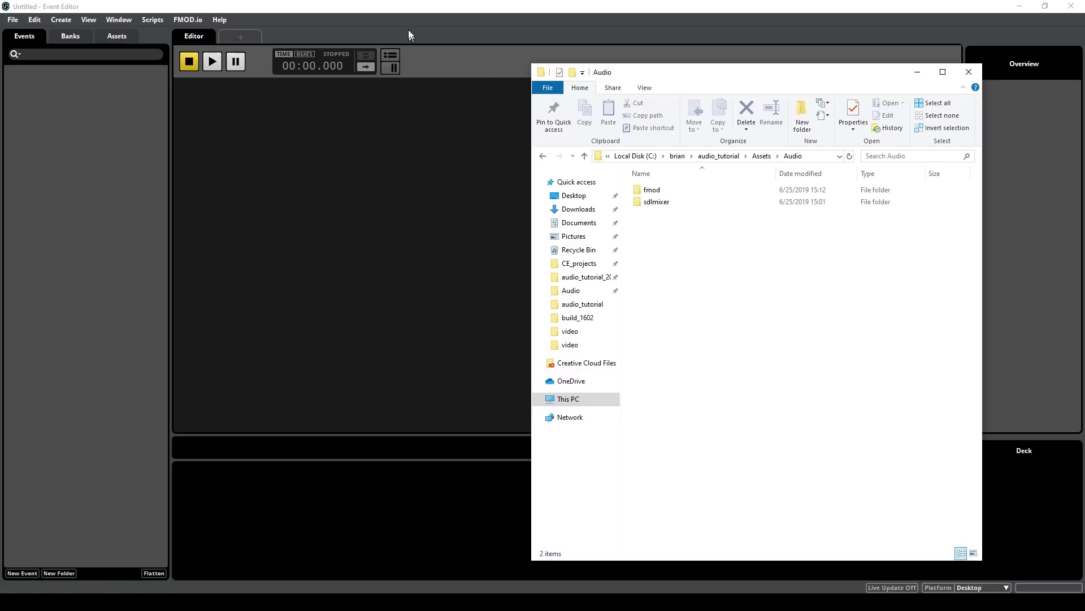
left_click(405, 5)
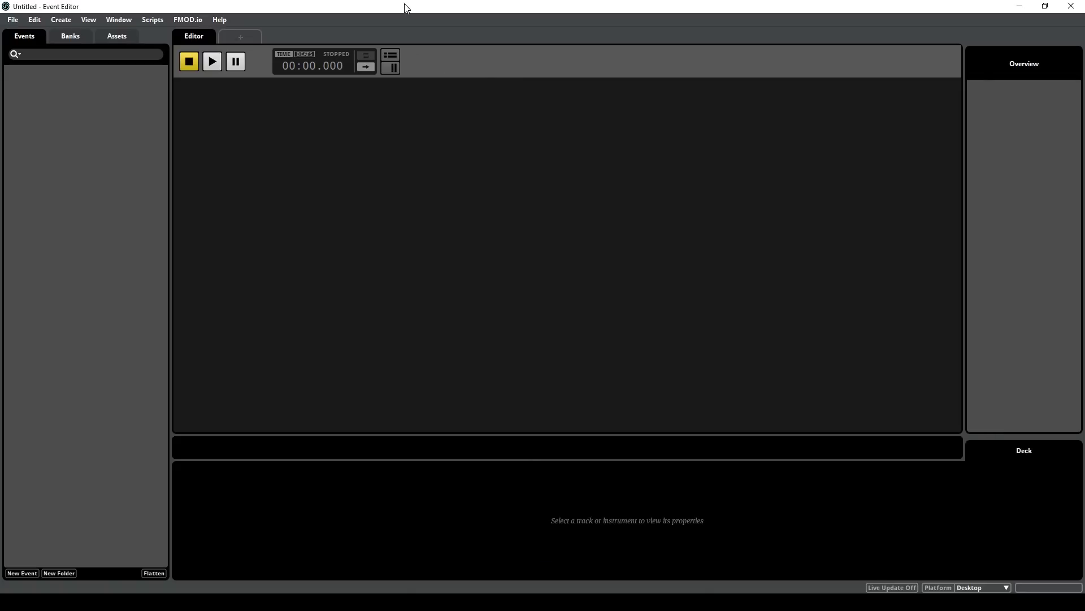
left_click(14, 24)
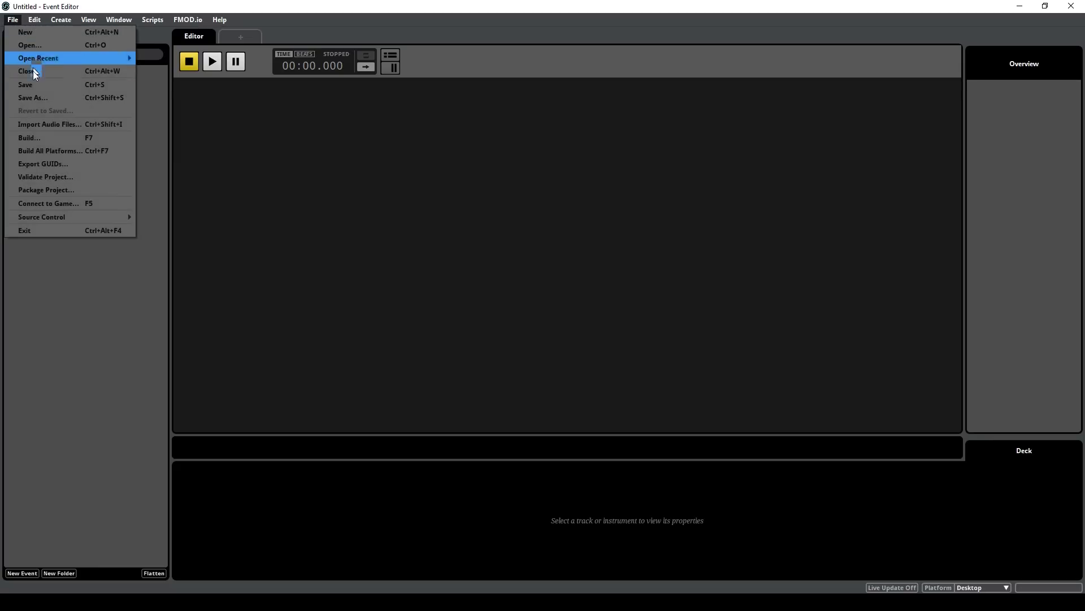
left_click(37, 88)
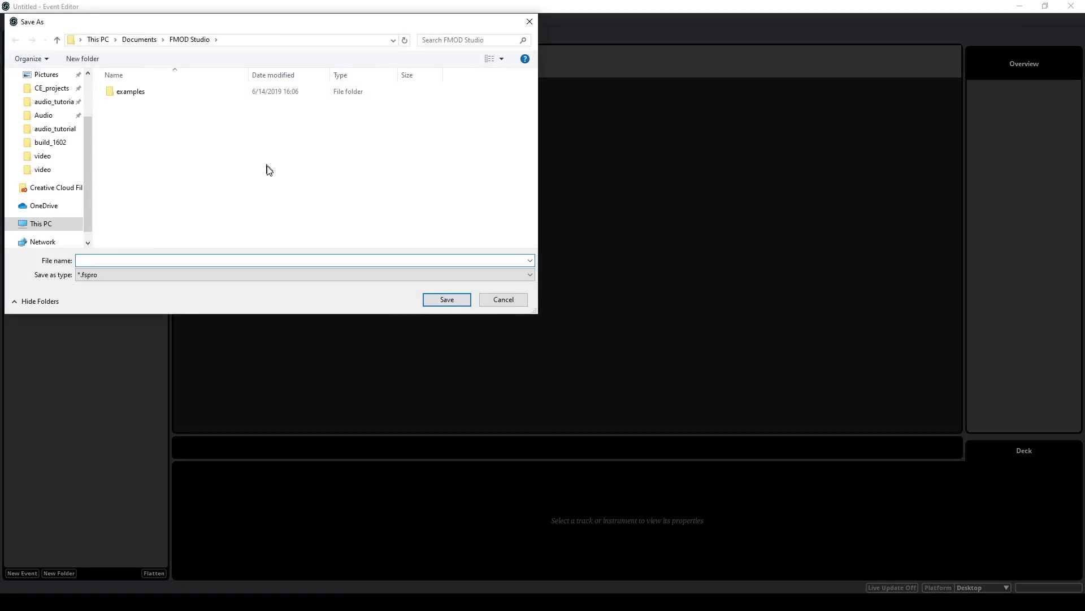
type("fmod_project")
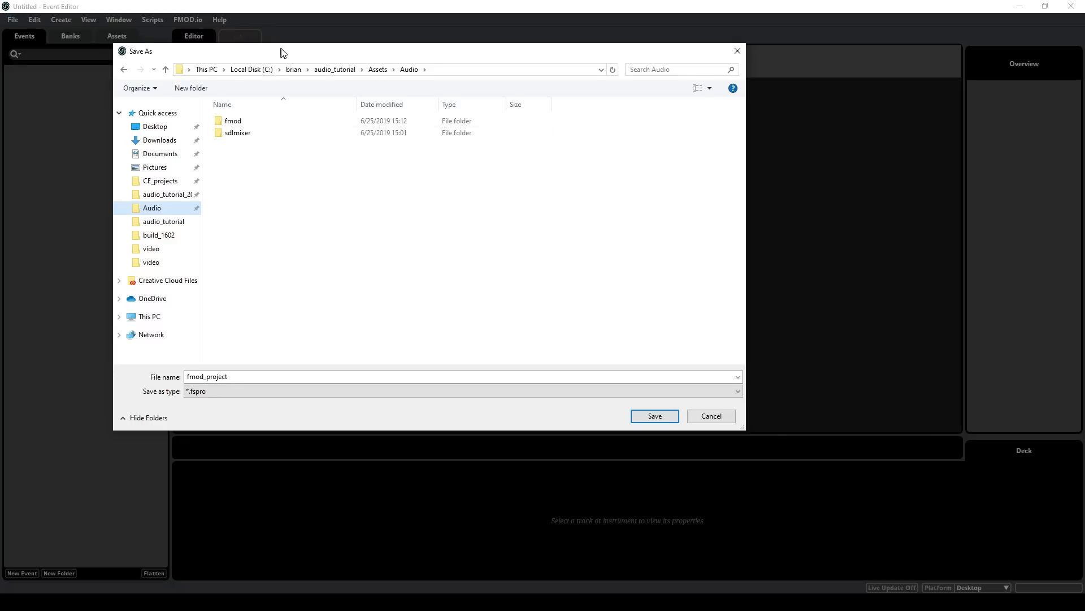
left_click_drag(283, 52, 315, 64)
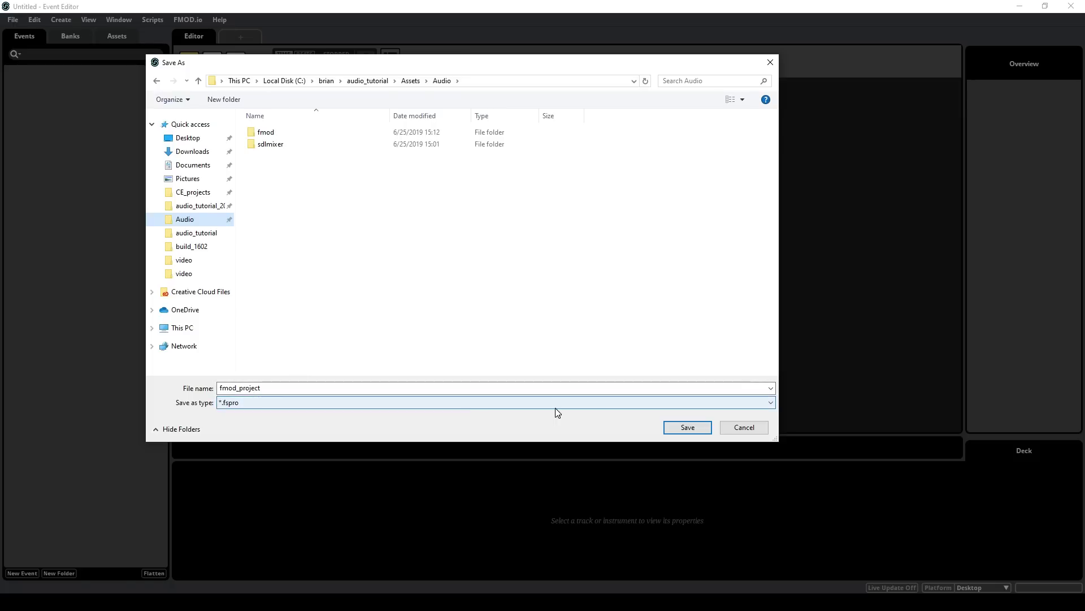
left_click(686, 427)
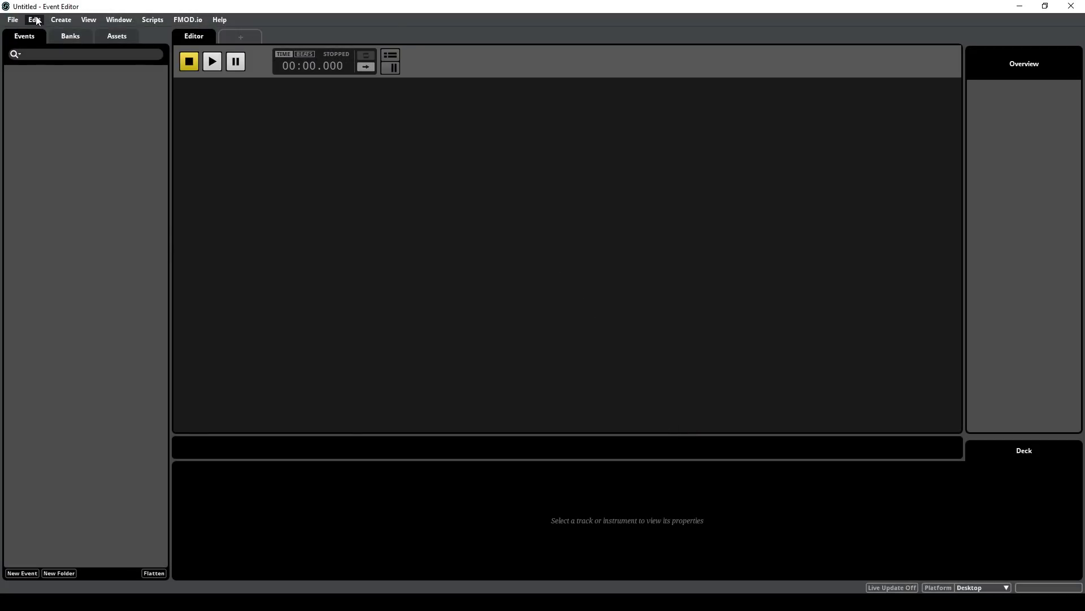
- Set the built banks output directory to ../fmod in the project's build preferences
left_click(35, 20)
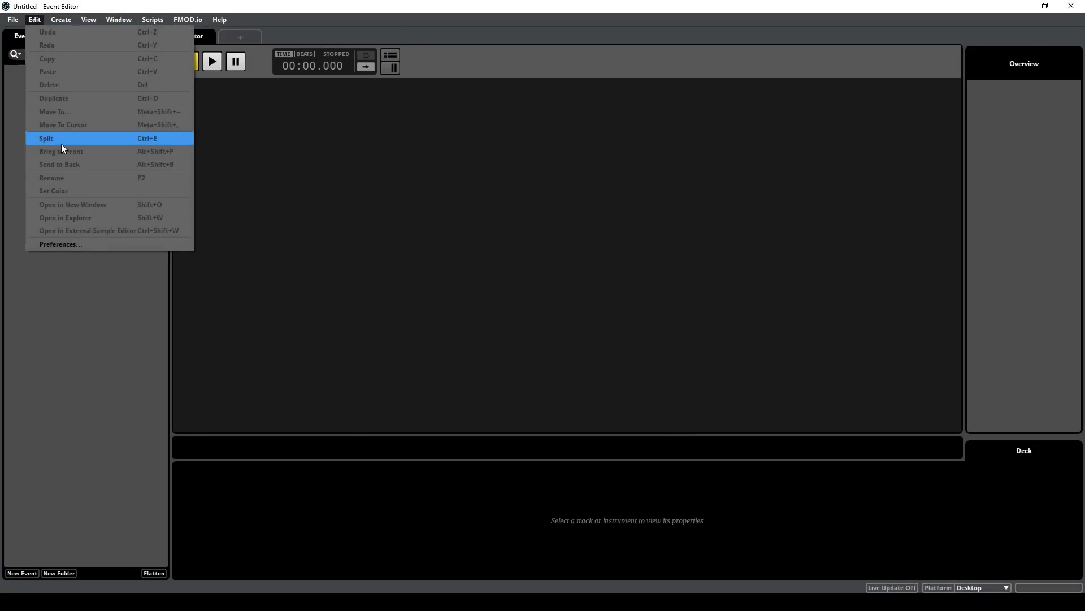
left_click(79, 243)
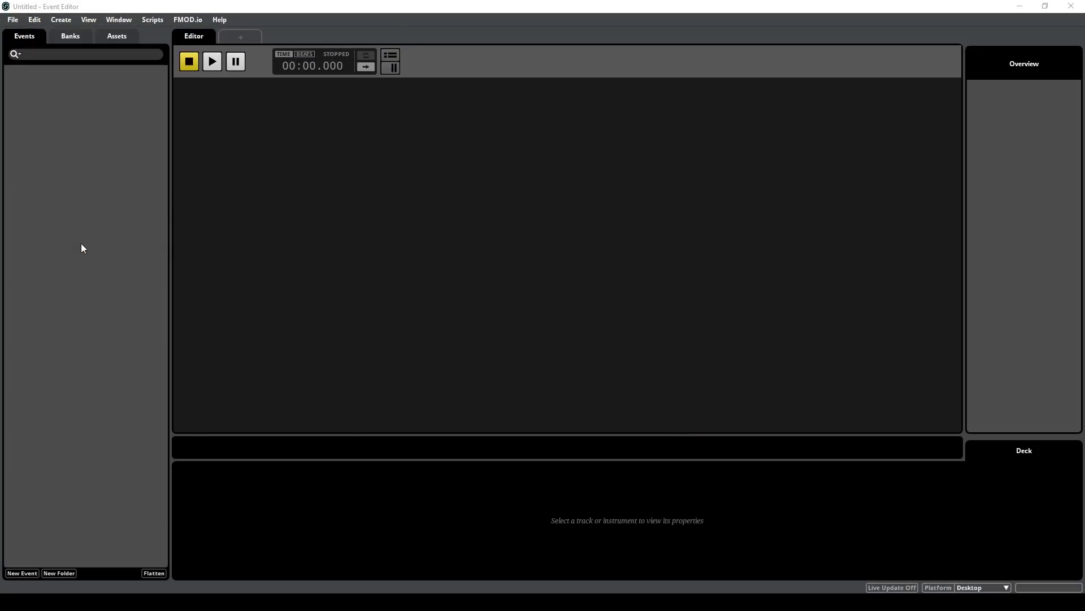
left_click(463, 217)
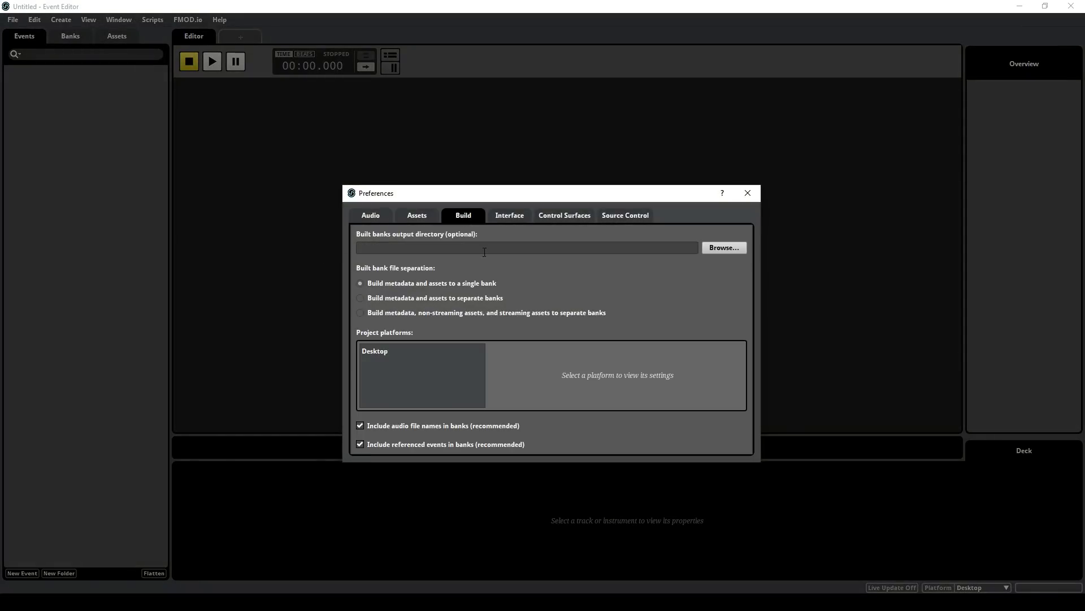
left_click(620, 250)
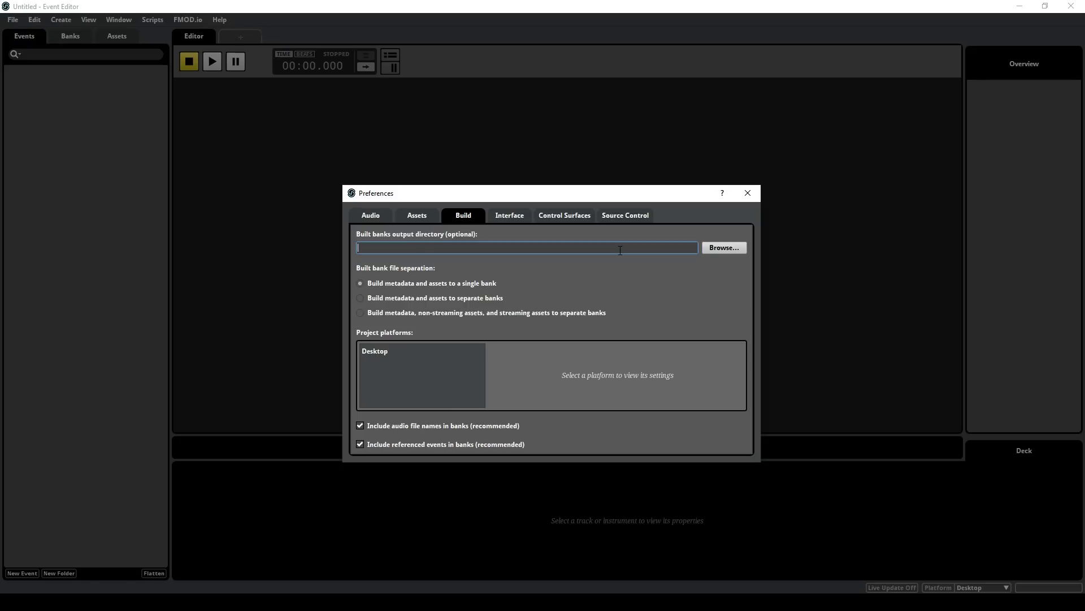
type("../fmod")
key("Return")
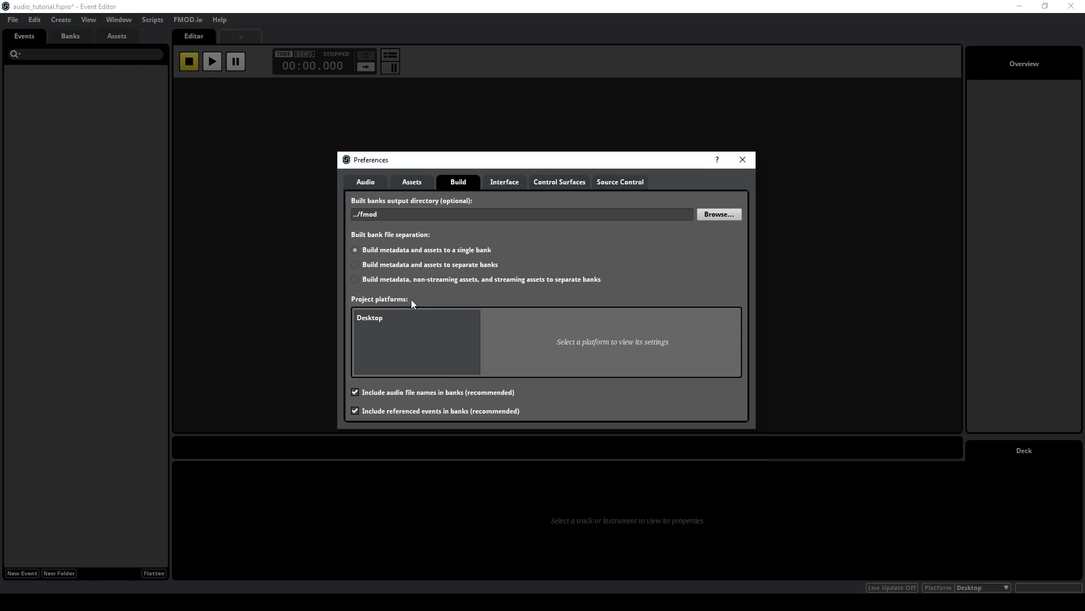
- Set the Desktop platform's output sub-directory to assets and close the preferences
left_click(386, 327)
scroll(427, 286, "down", 2)
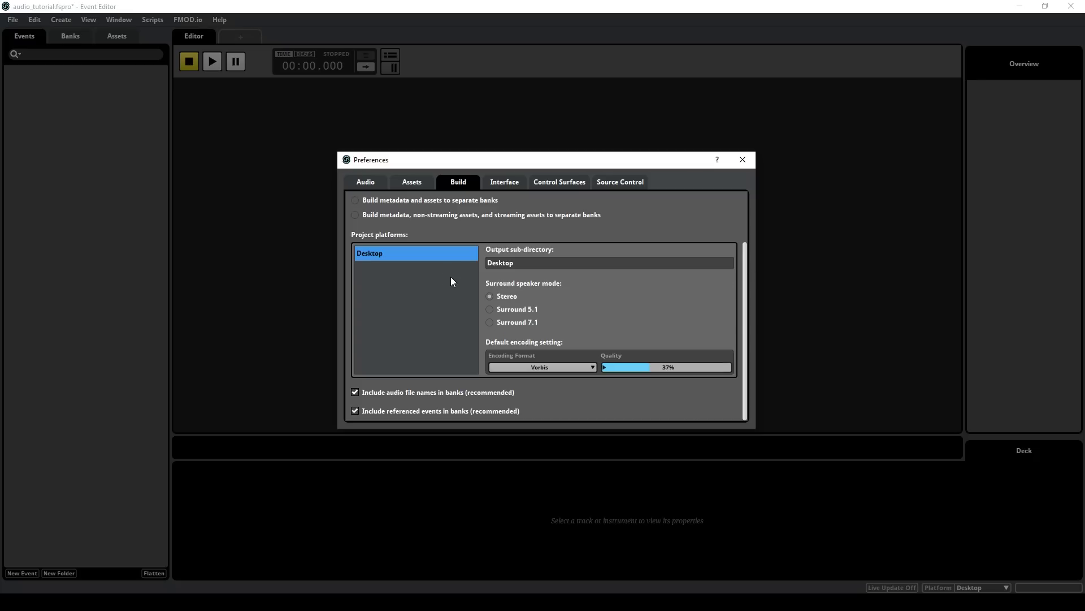
key("Tab")
type("as")
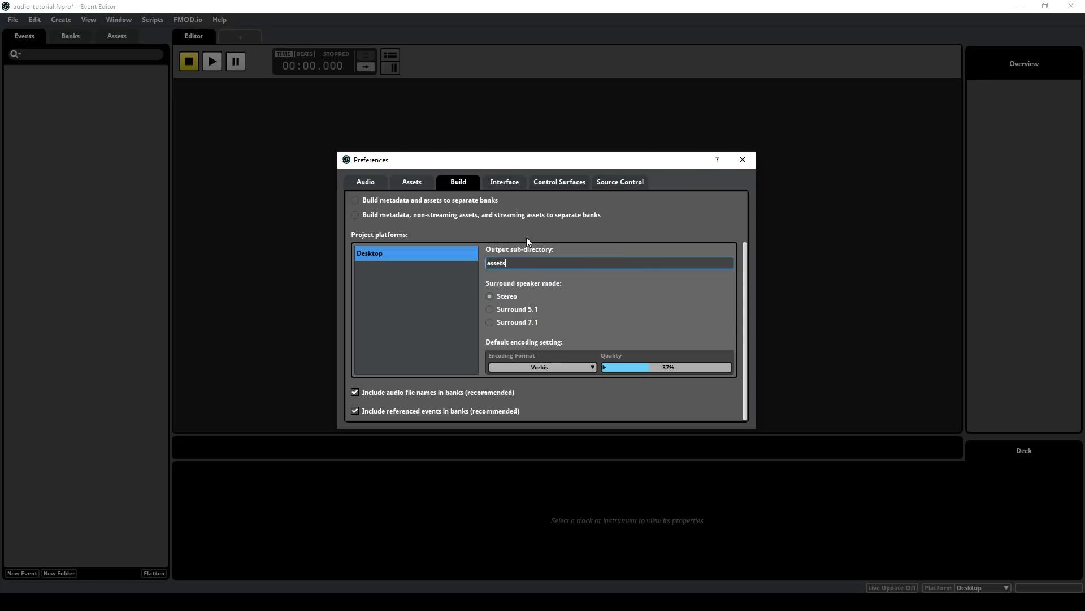
left_click(412, 182)
left_click(743, 159)
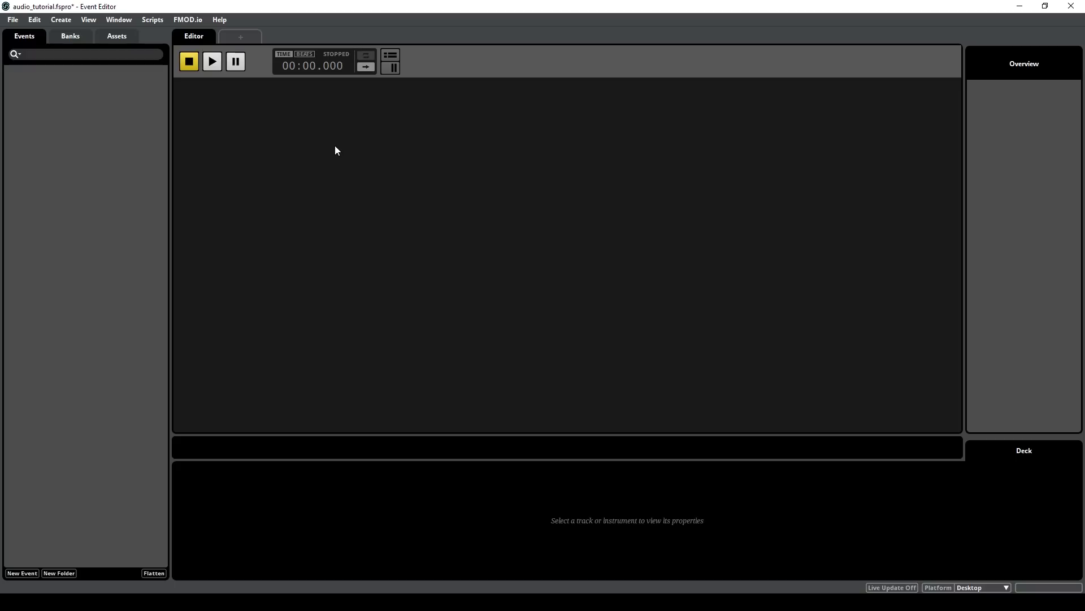
- Switch to File Explorer and check the built bank files in the Assets\Audio\fmod\assets folder
key("alt+Tab")
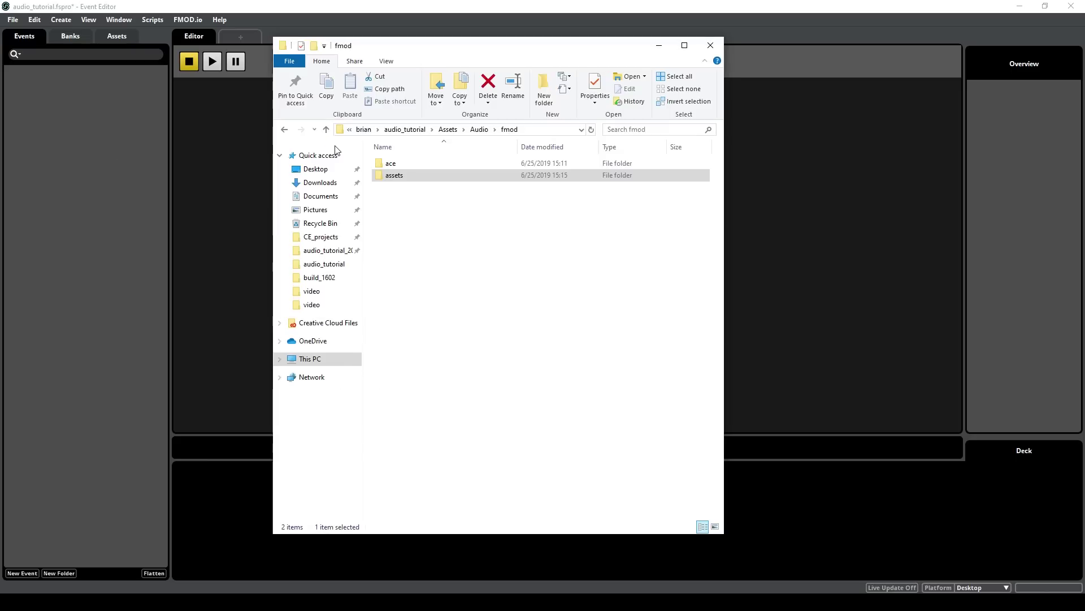
left_click(453, 210)
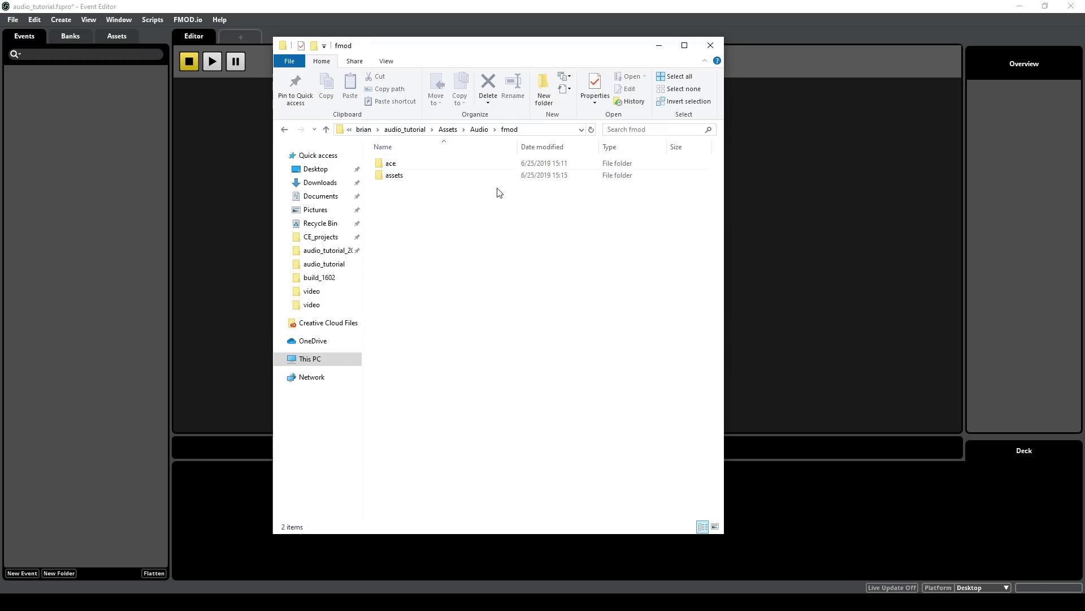
key("Down")
key("Return")
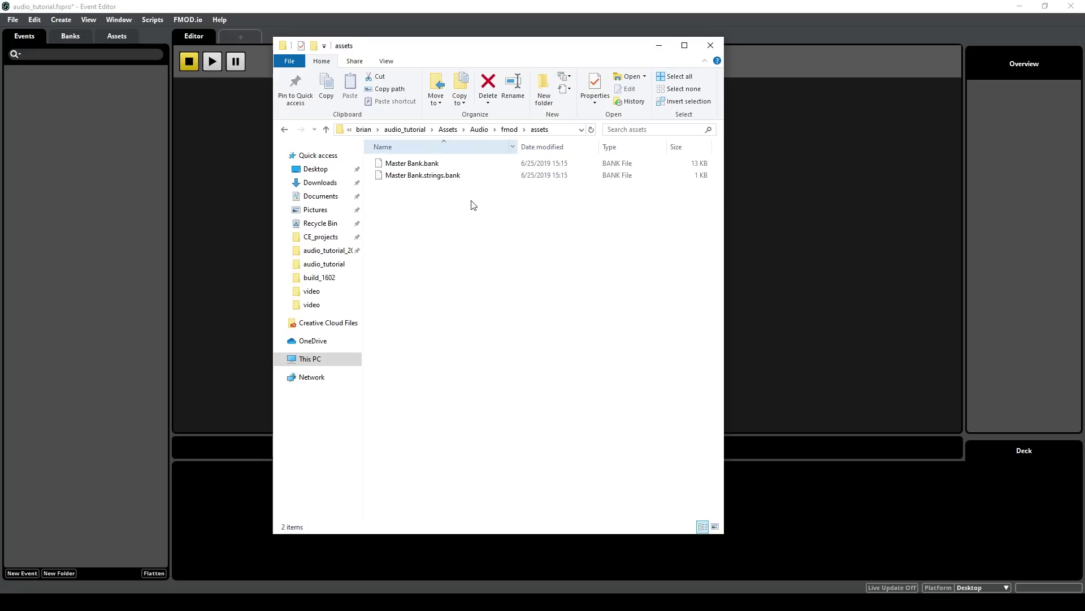
key("Down")
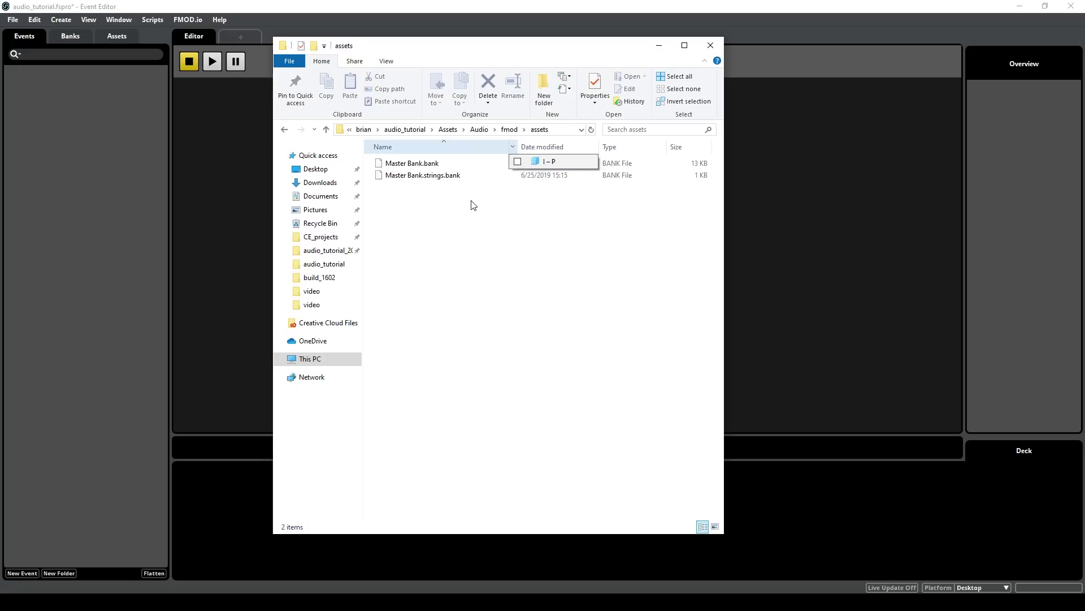
key("Escape")
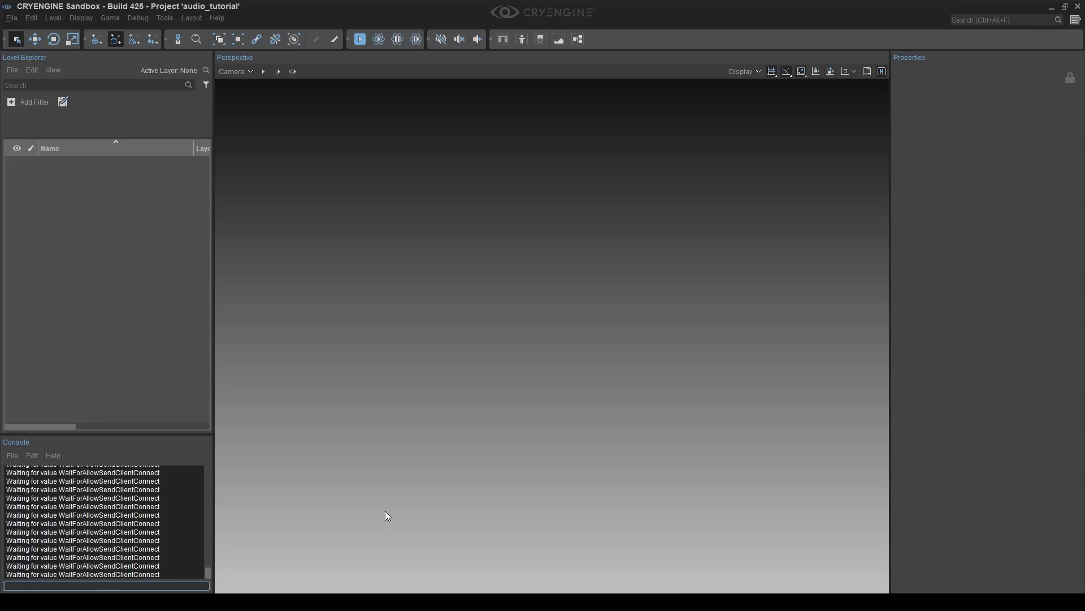
- In the CRYENGINE Sandbox console, set s_AudioImplName to cryaudioimplfmod
type("s_audio")
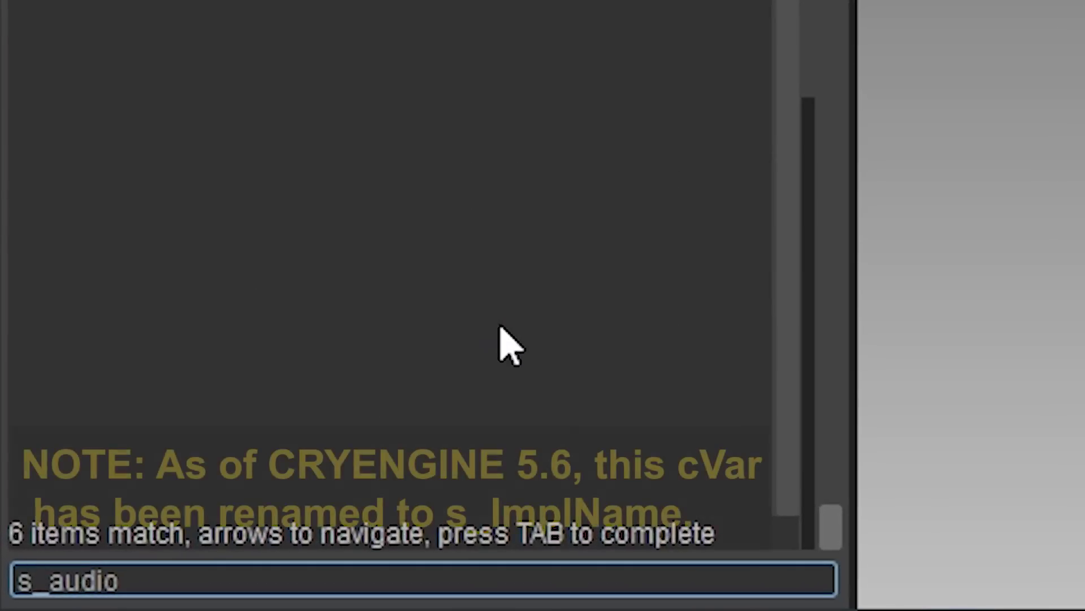
key("Tab")
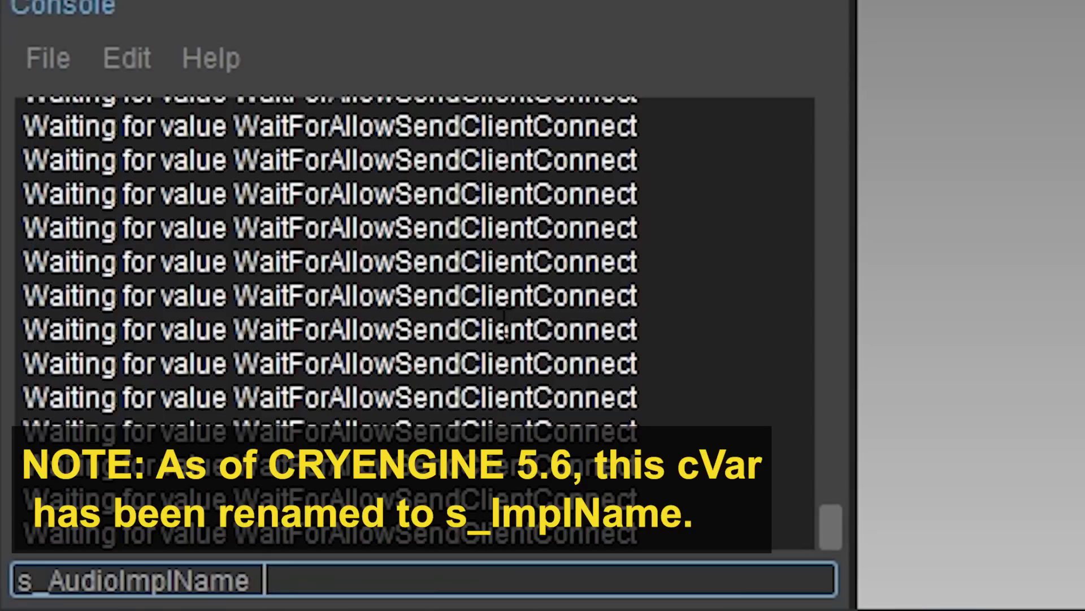
type("cryaudioimpl")
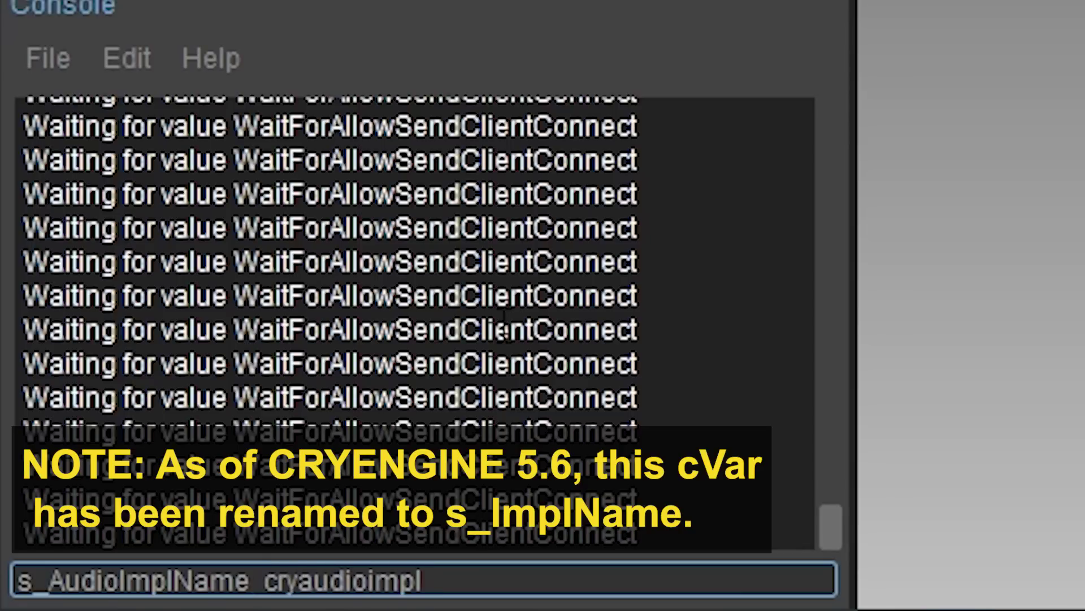
type("fmod")
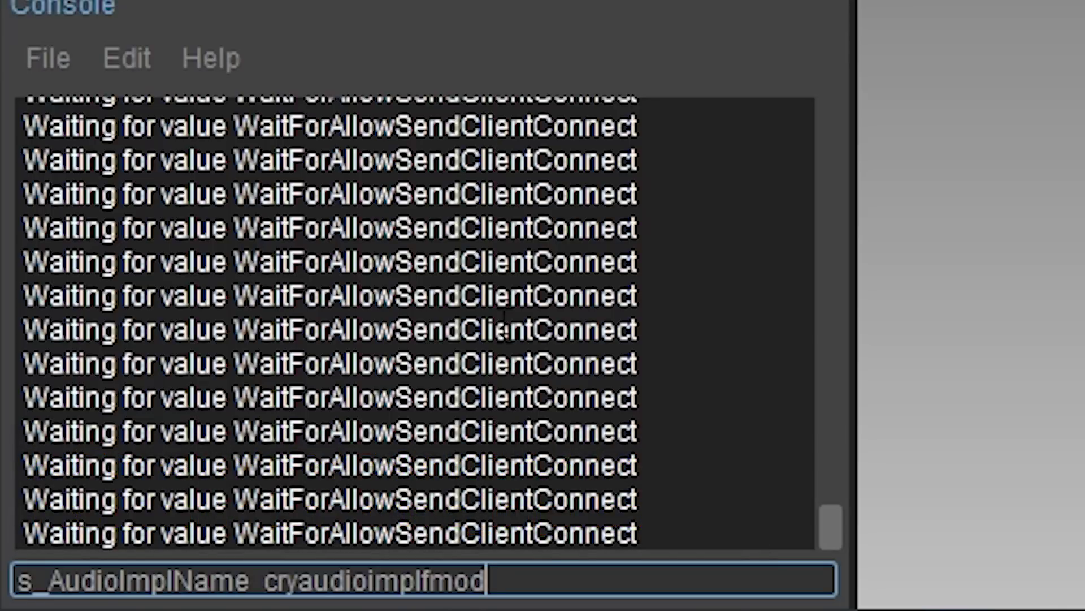
key("Return")
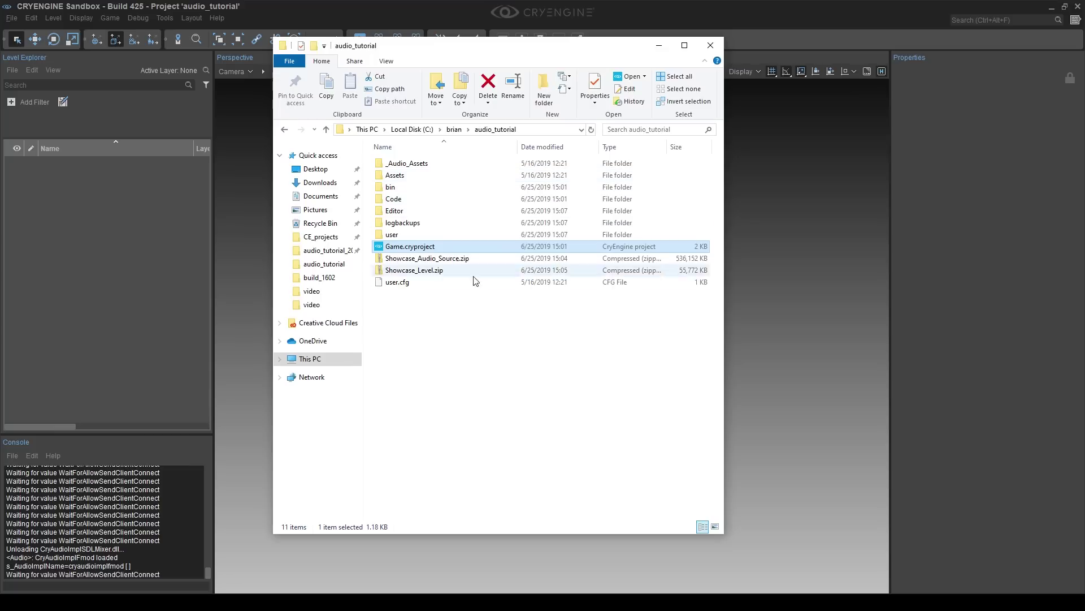
- Remove the read-only attribute from user.cfg in the audio_tutorial folder and open the file in Notepad++
left_click(428, 284)
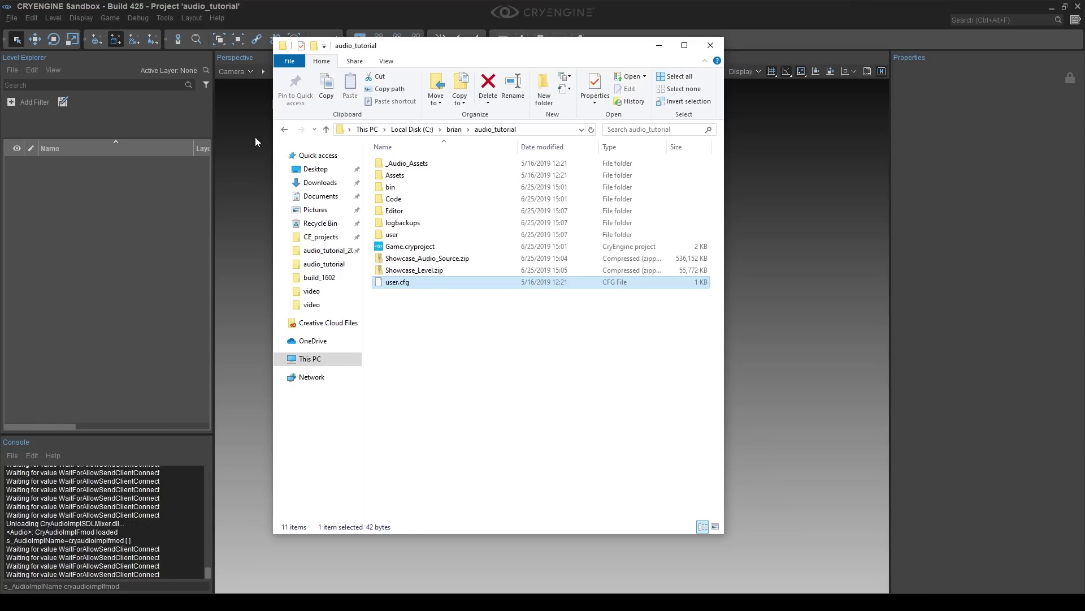
key("alt+Return")
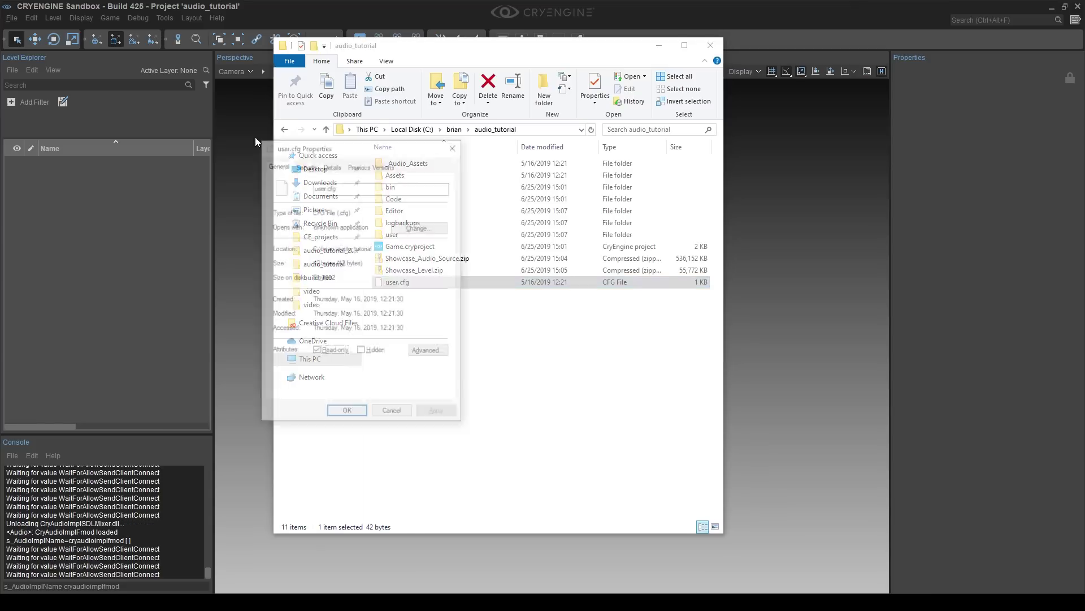
left_click(348, 354)
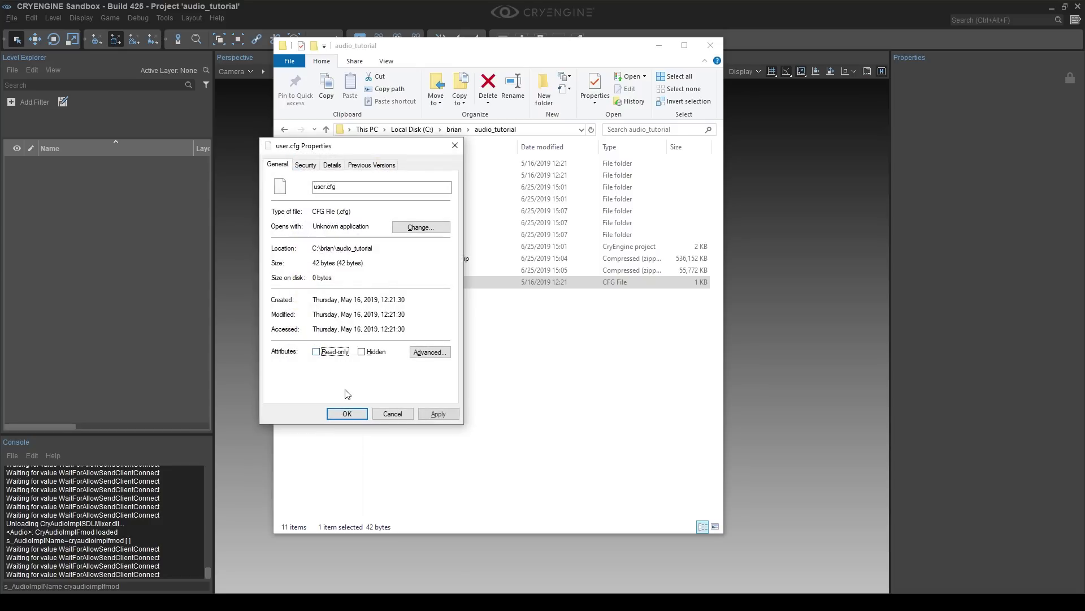
left_click(347, 412)
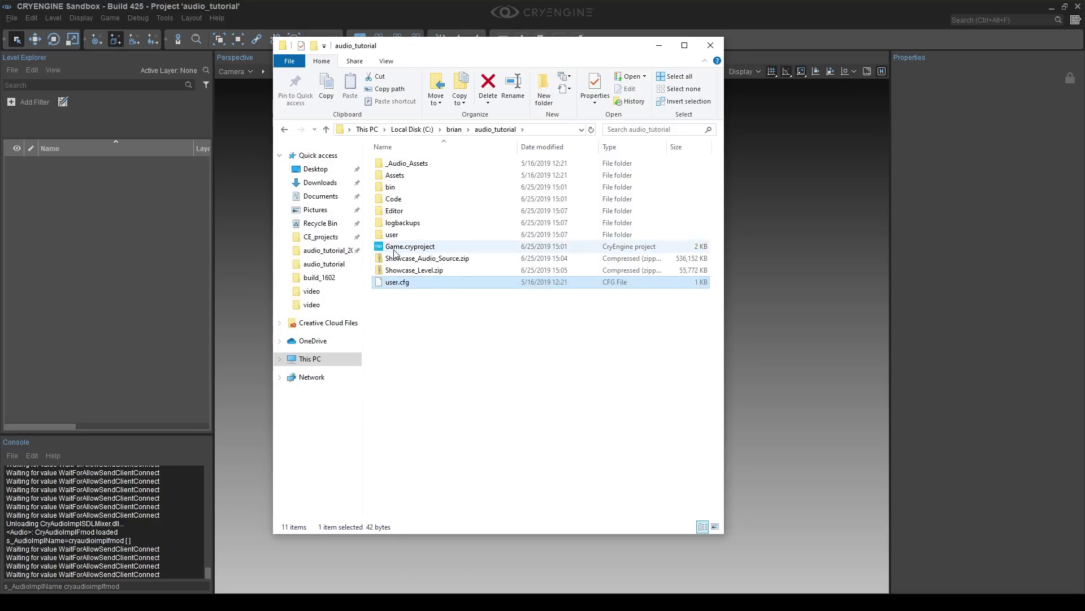
right_click(412, 284)
left_click(467, 325)
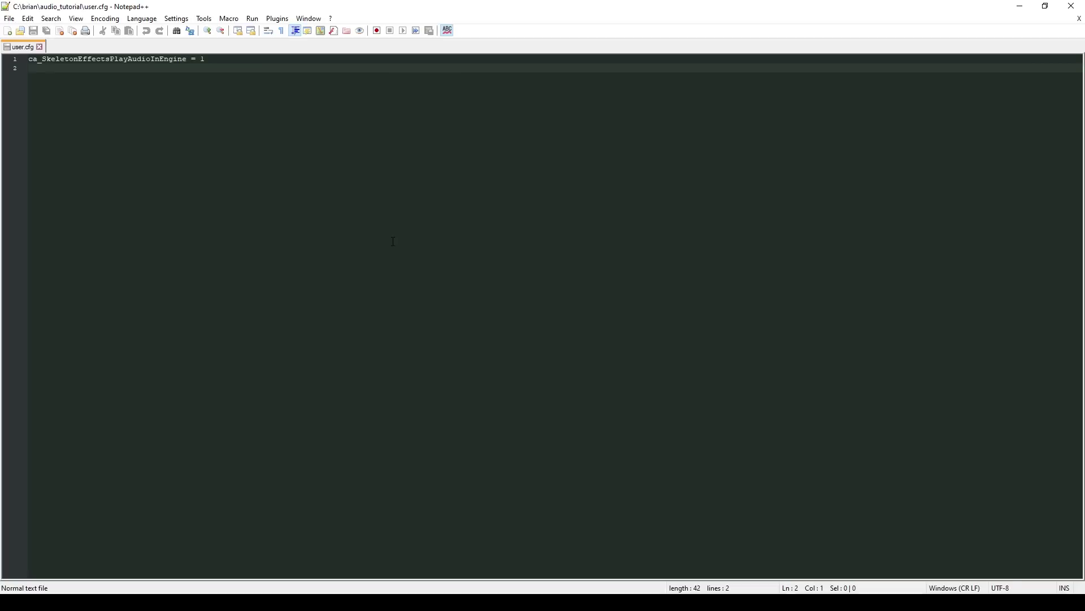
- Add the line s_AudioImplName = cryAudioImplFmod to user.cfg, save the file and close Notepad++
left_click_drag(147, 7, 391, 134)
type("s_AudioImplName cryaudioimplfmod")
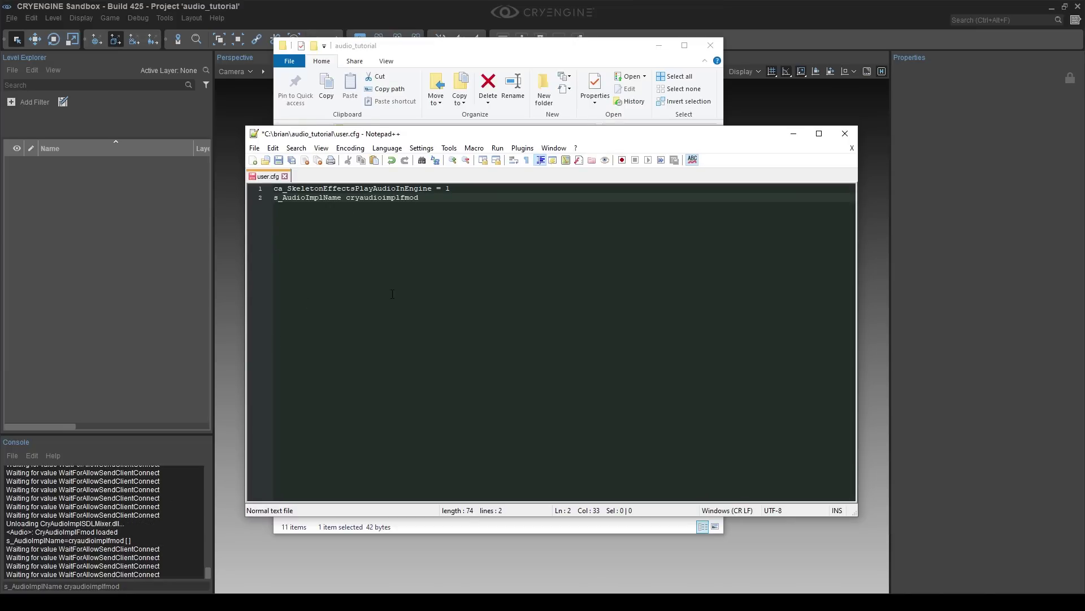
left_click(347, 198)
type("=")
key("BackSpace")
key("End")
key("BackSpace")
type("F")
key("Left")
key("Left")
key("Left")
left_click(280, 161)
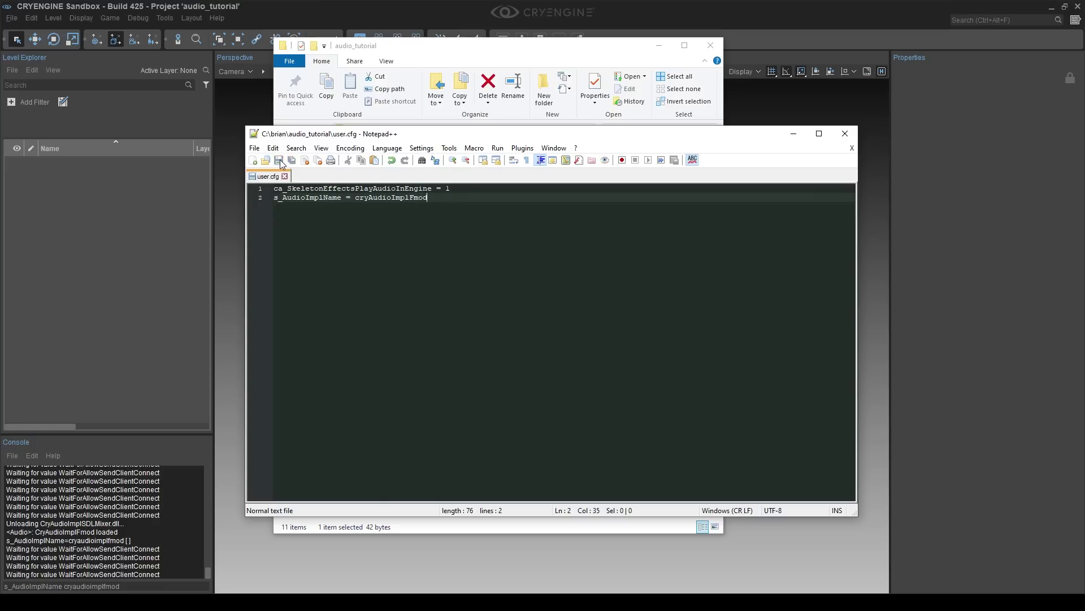
double_click(253, 134)
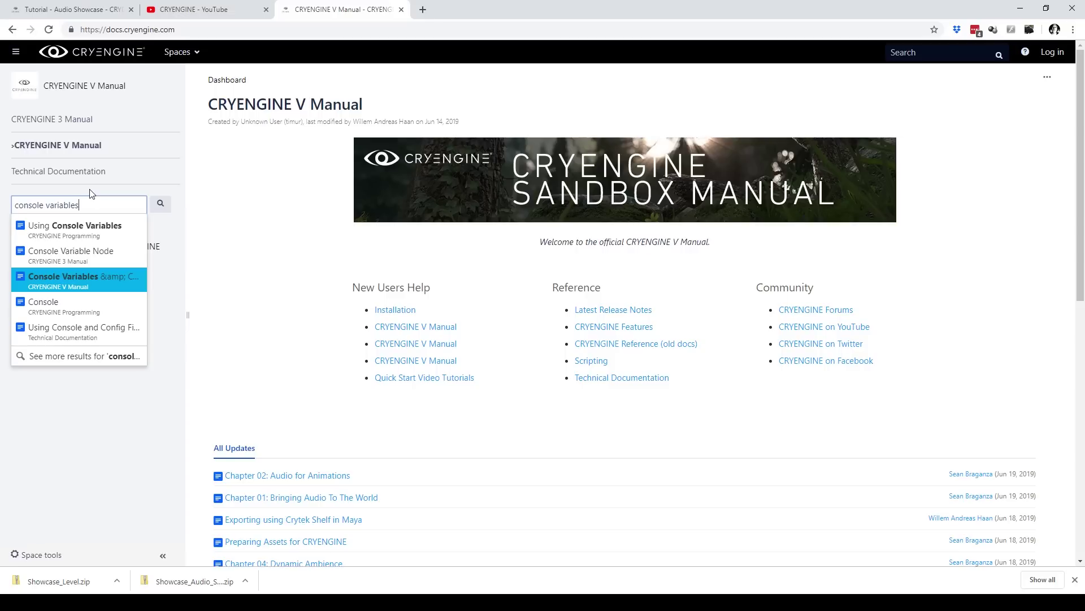
- Look up the console variables page in the CRYENGINE V Manual in the browser
key("Return")
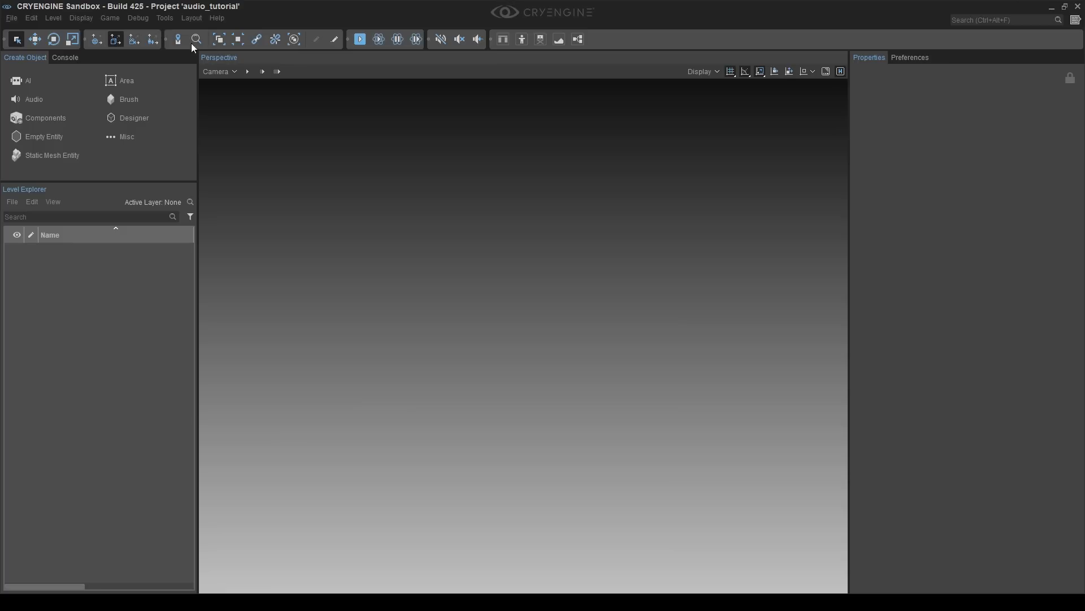
- Open the Showcase_Audio level from the Levels folder in CRYENGINE Sandbox
left_click(13, 19)
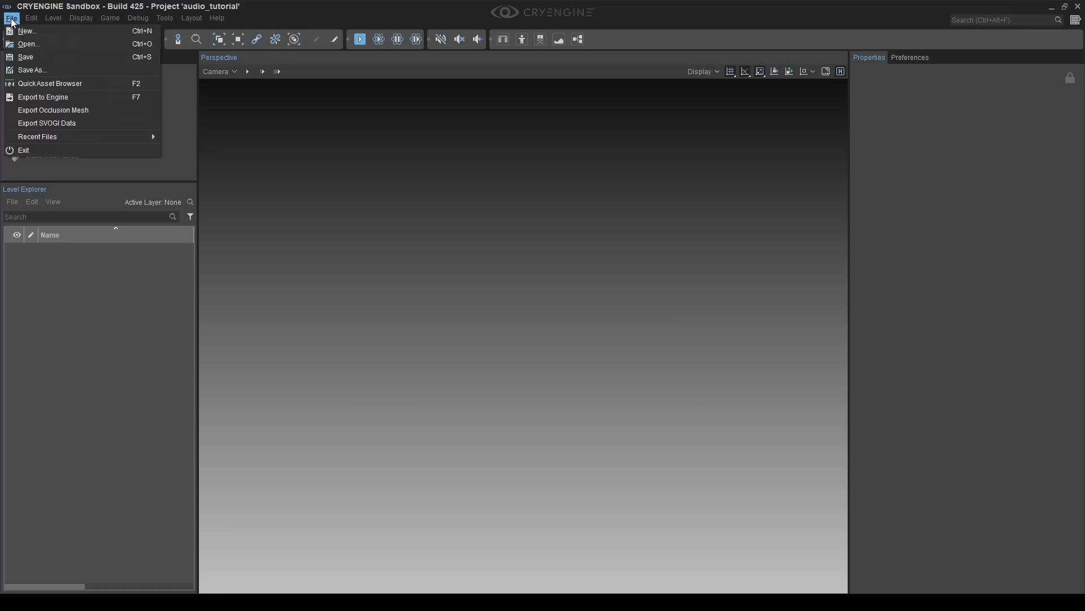
left_click(21, 49)
key("Down")
key("Down")
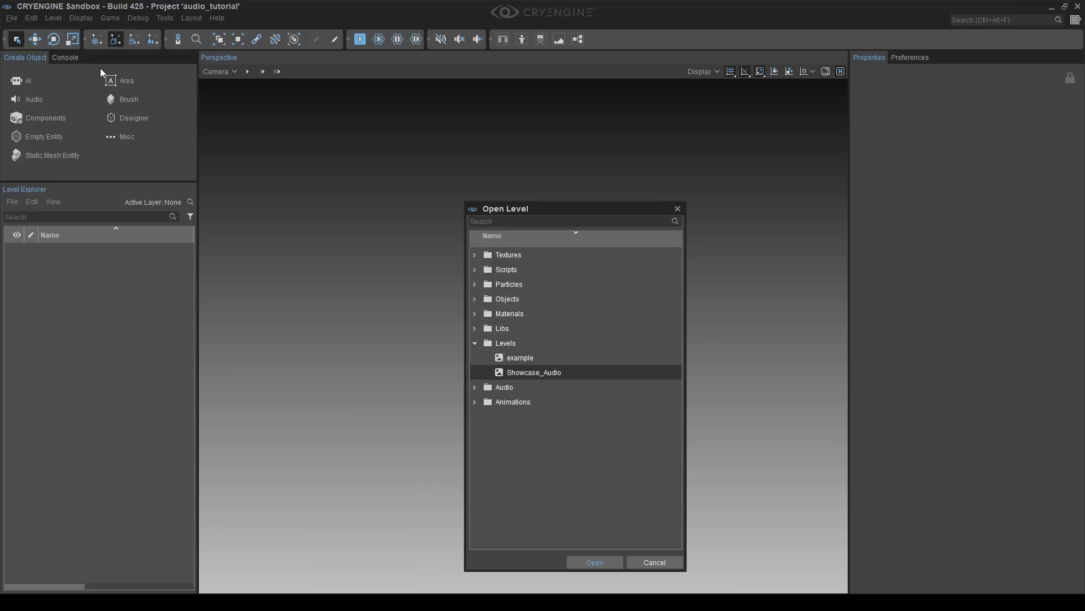
key("Return")
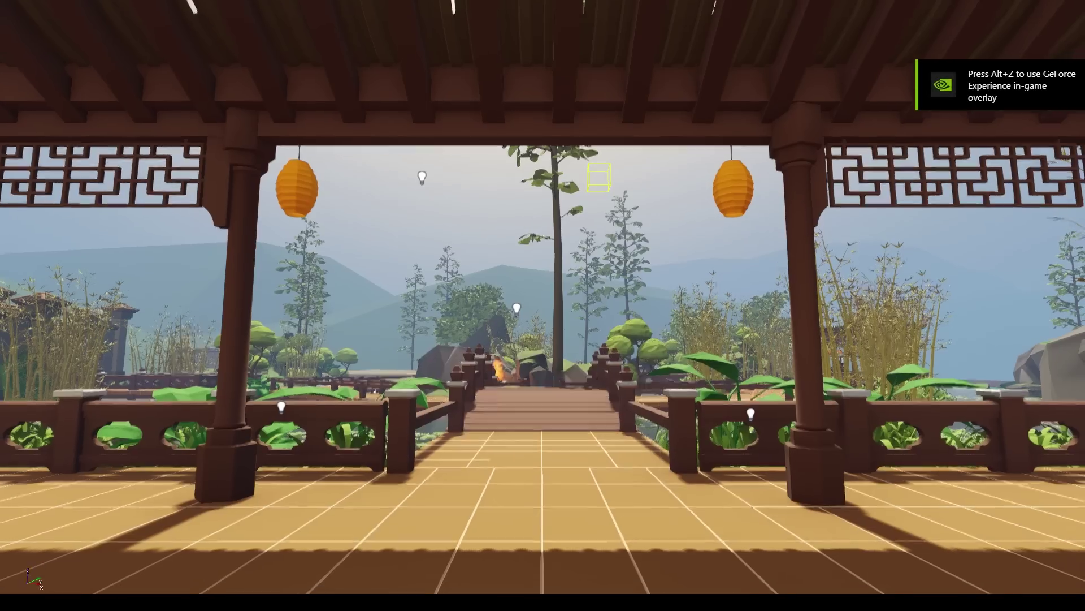
- Fly through the level to examine the pavilion, pond bridge, campfire, market stalls and outer walls
key("w")
left_click_drag(637, 333, 554, 340)
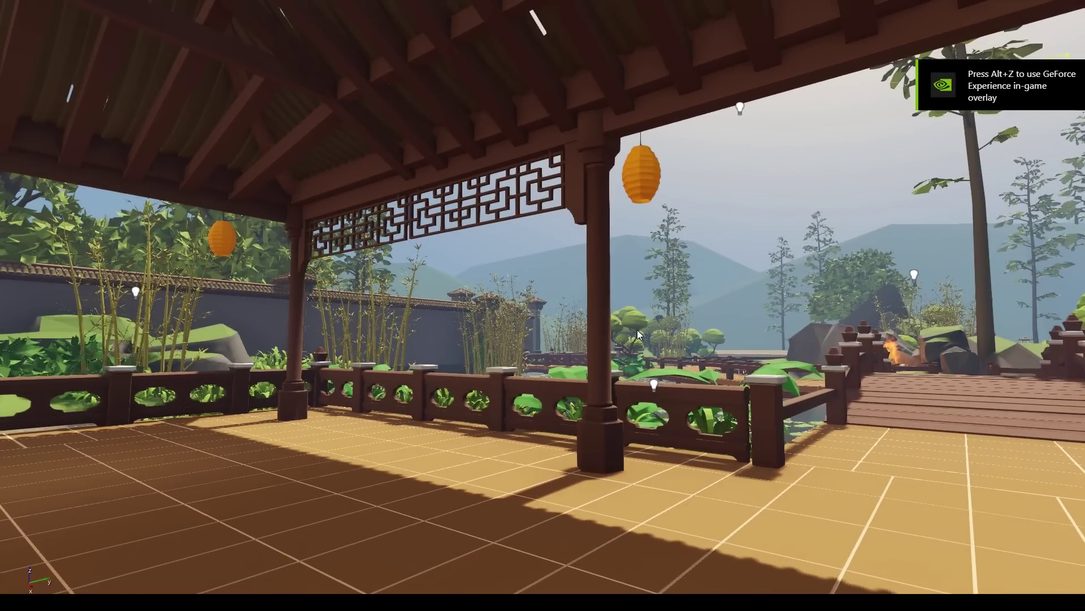
left_click_drag(668, 326, 682, 338)
key("w")
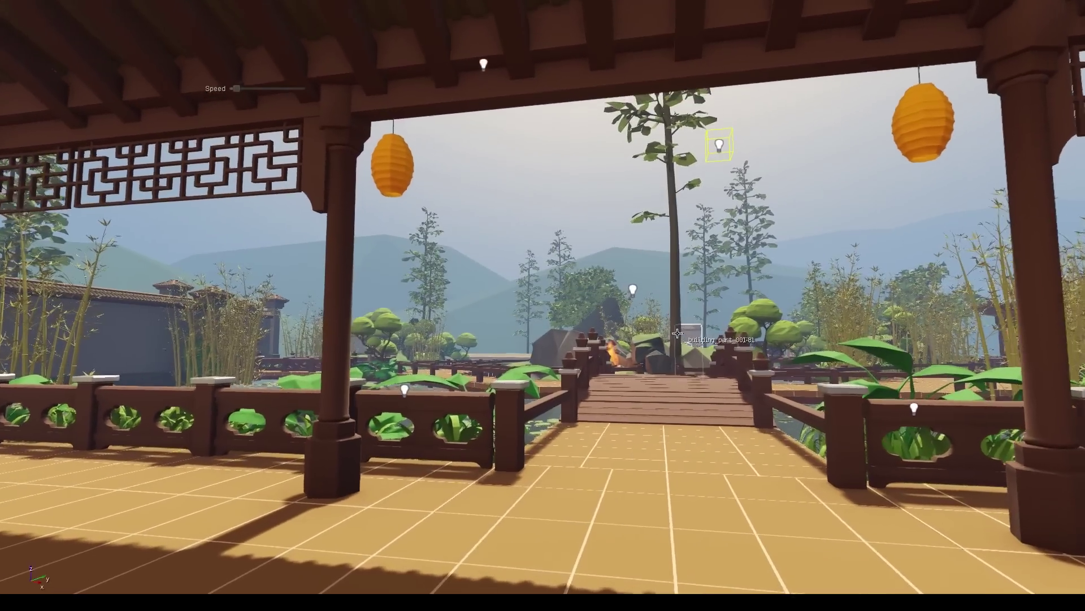
key("w")
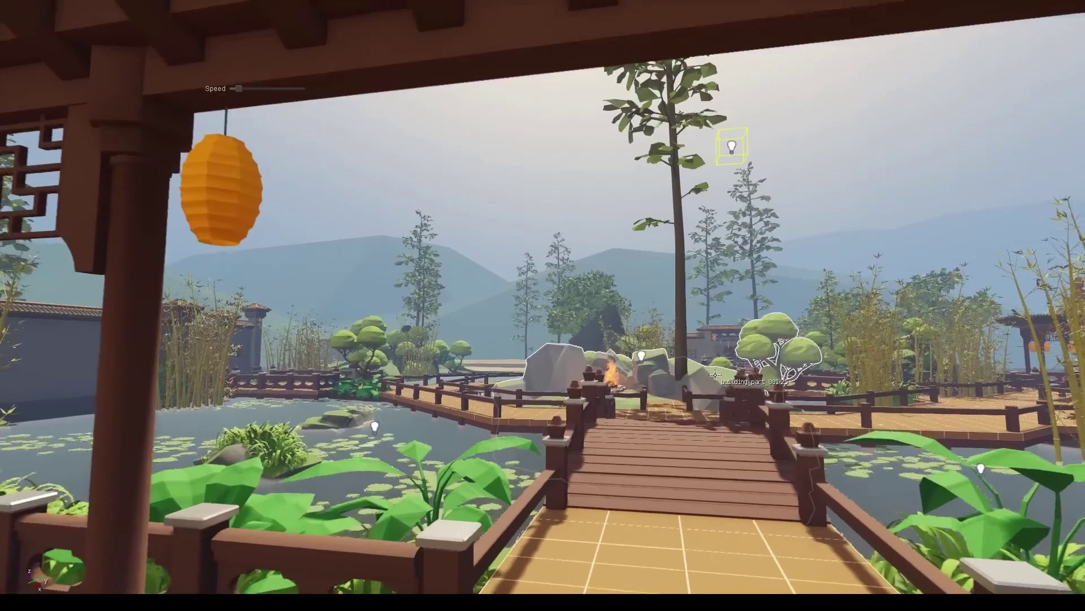
key("s")
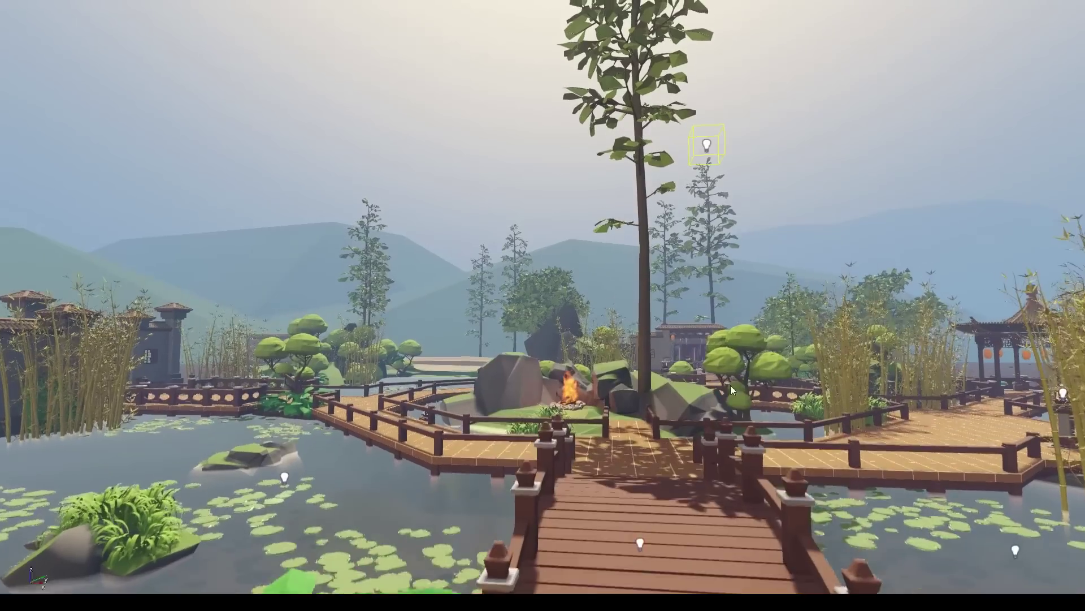
key("w")
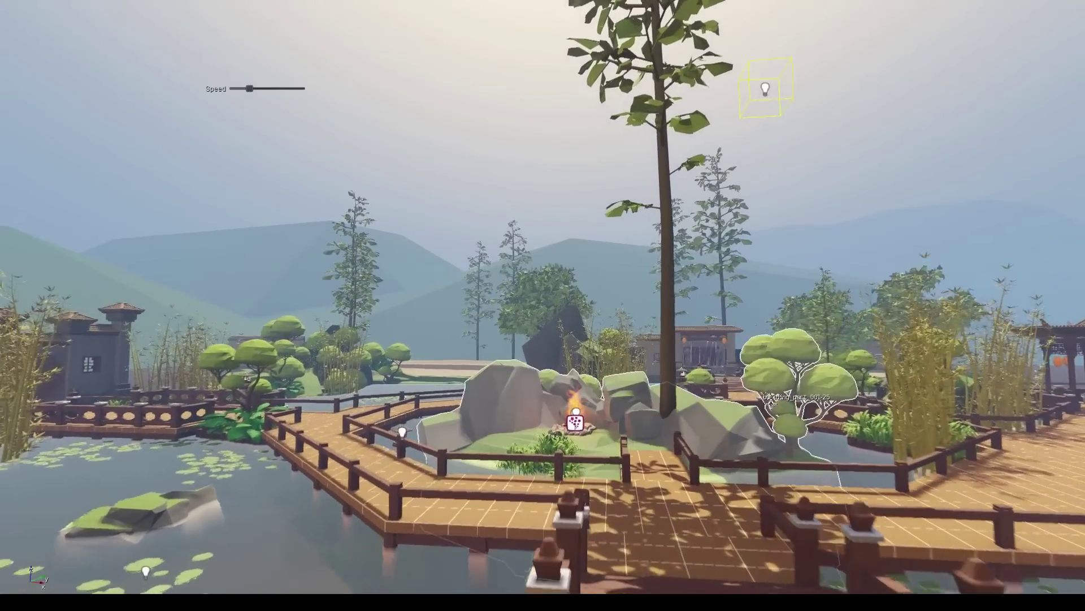
key("w")
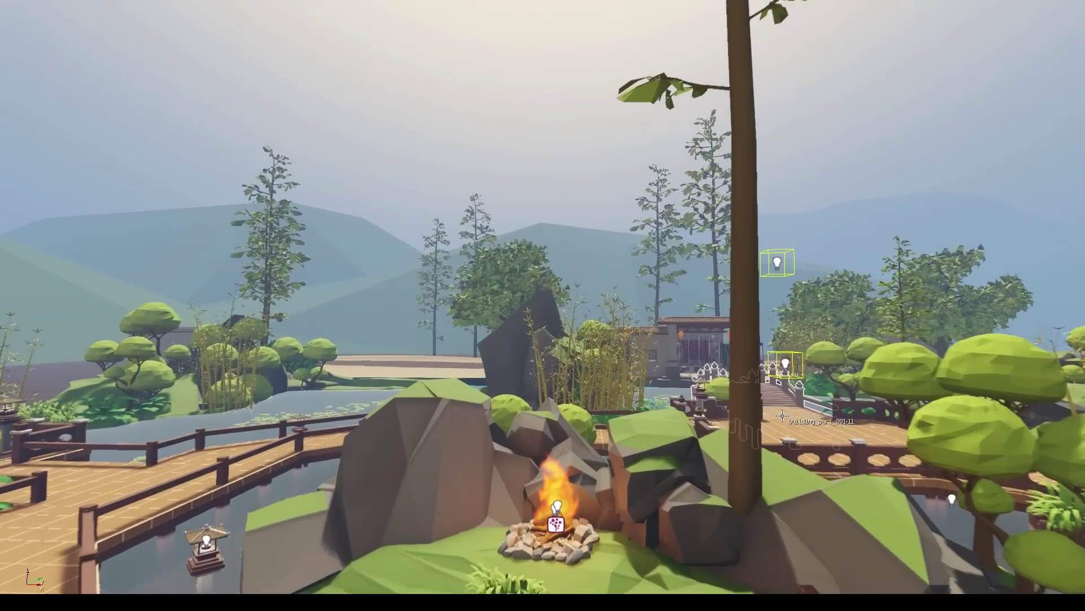
key("e")
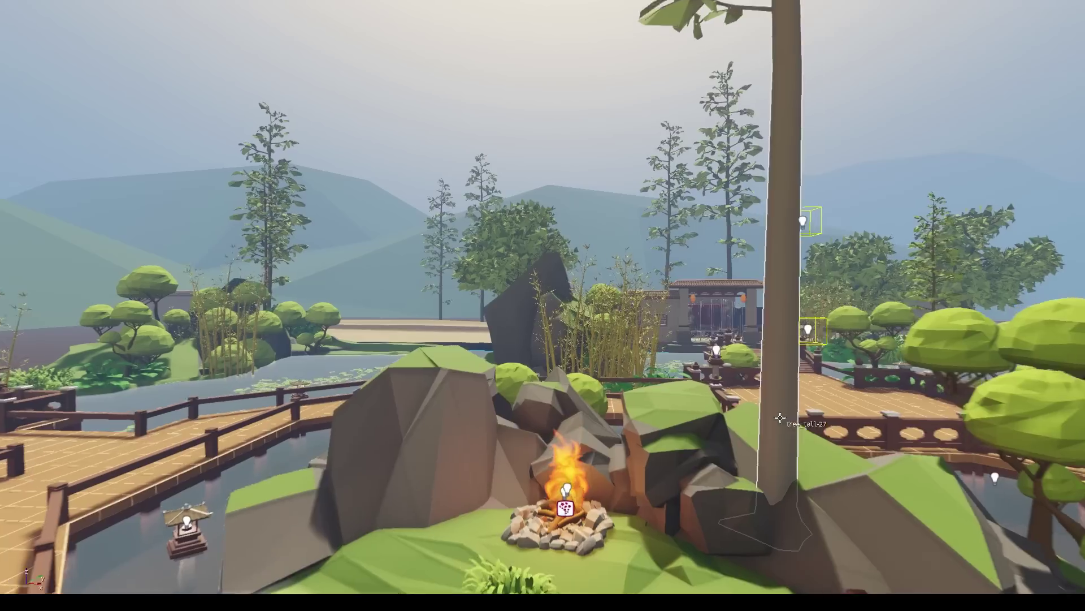
key("w")
key("w")
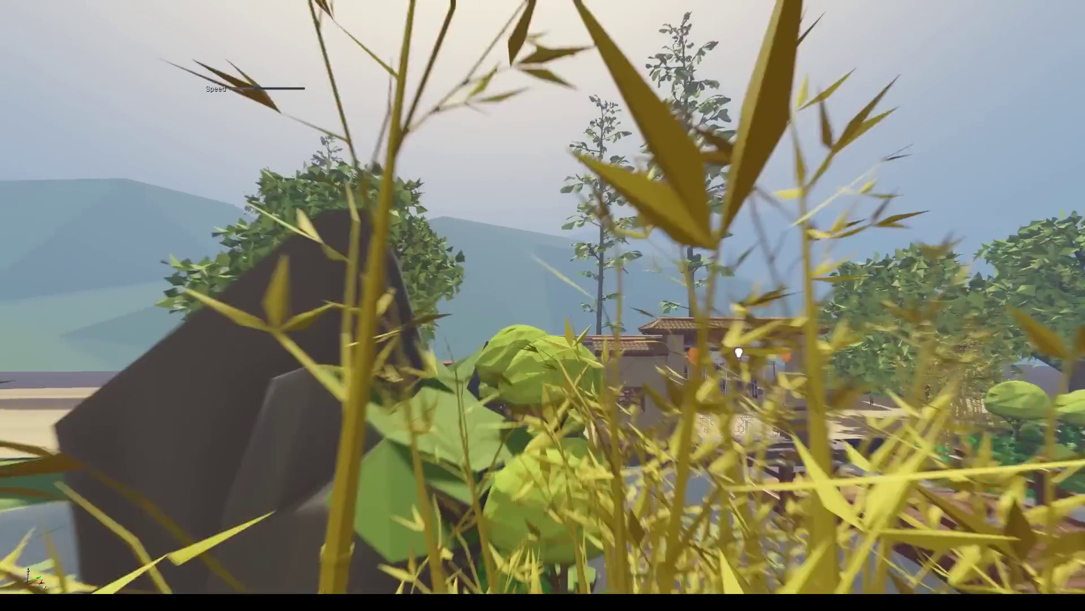
key("w")
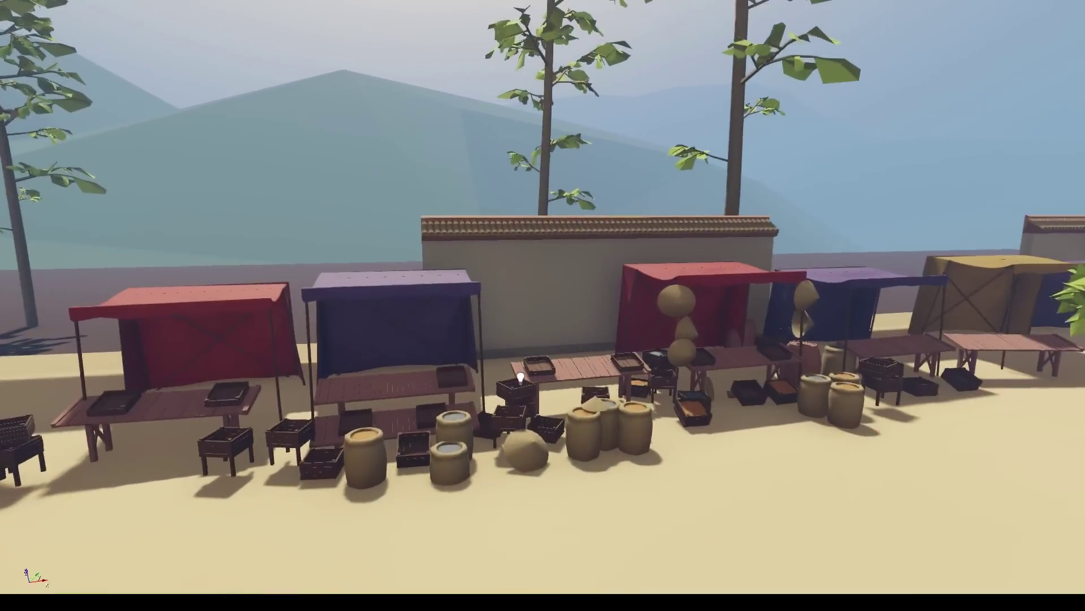
key("a")
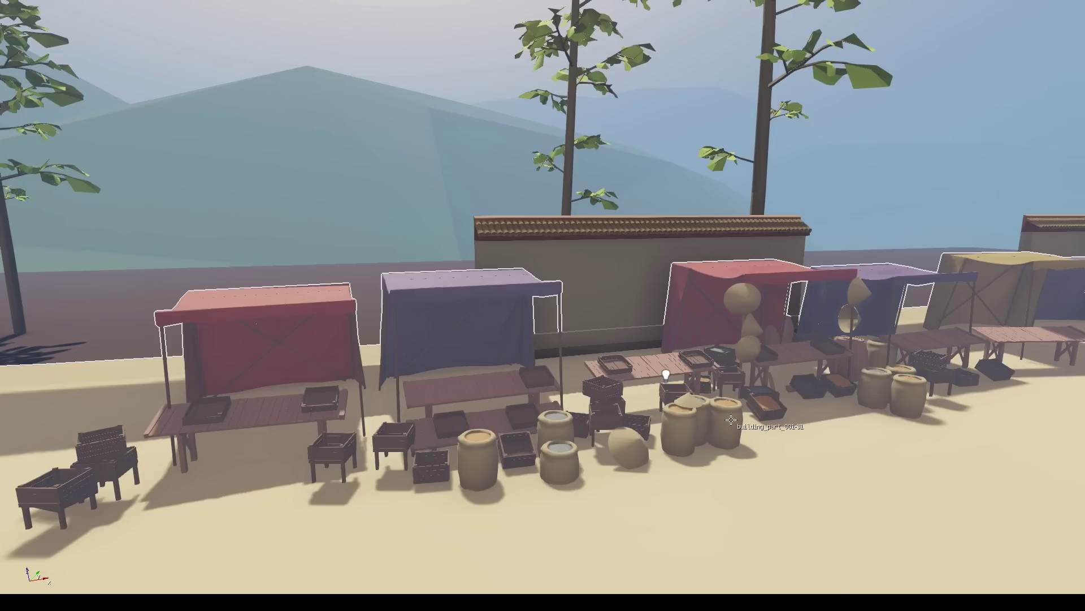
key("w")
key("d")
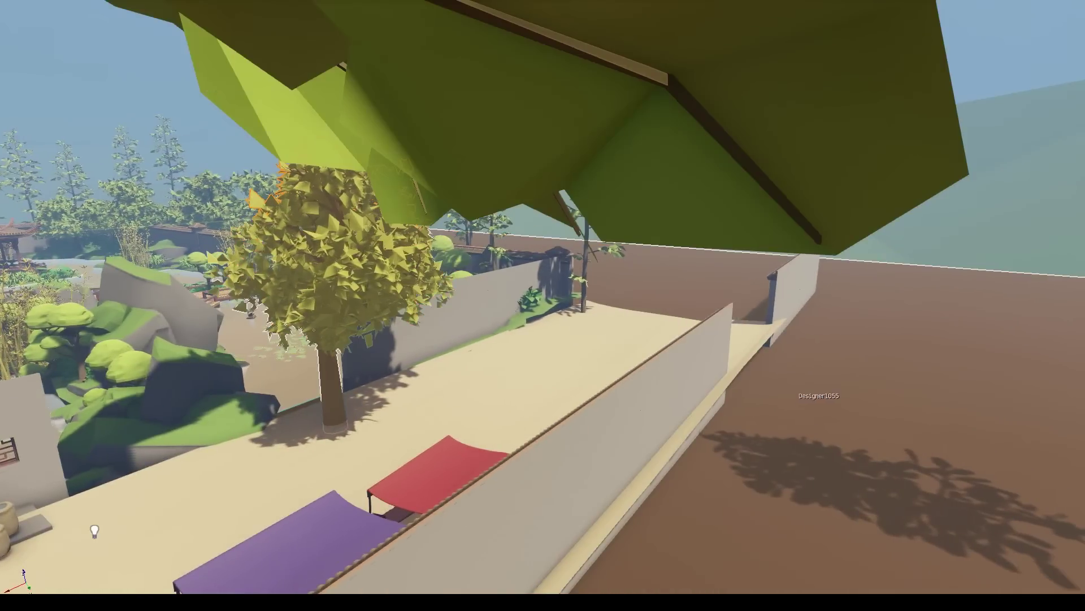
key("s")
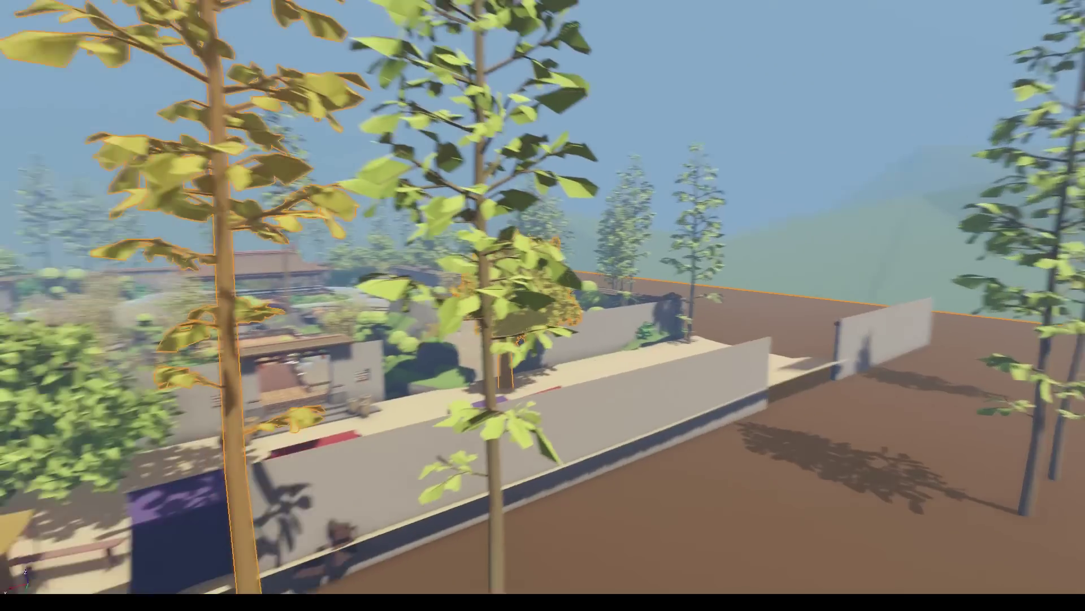
key("s")
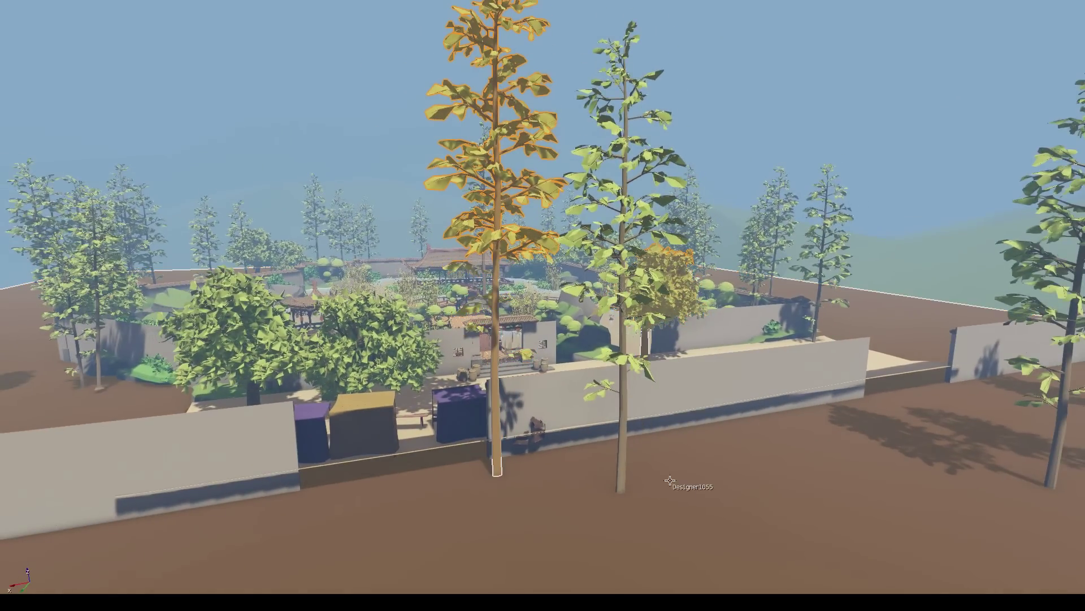
left_click_drag(768, 473, 711, 420)
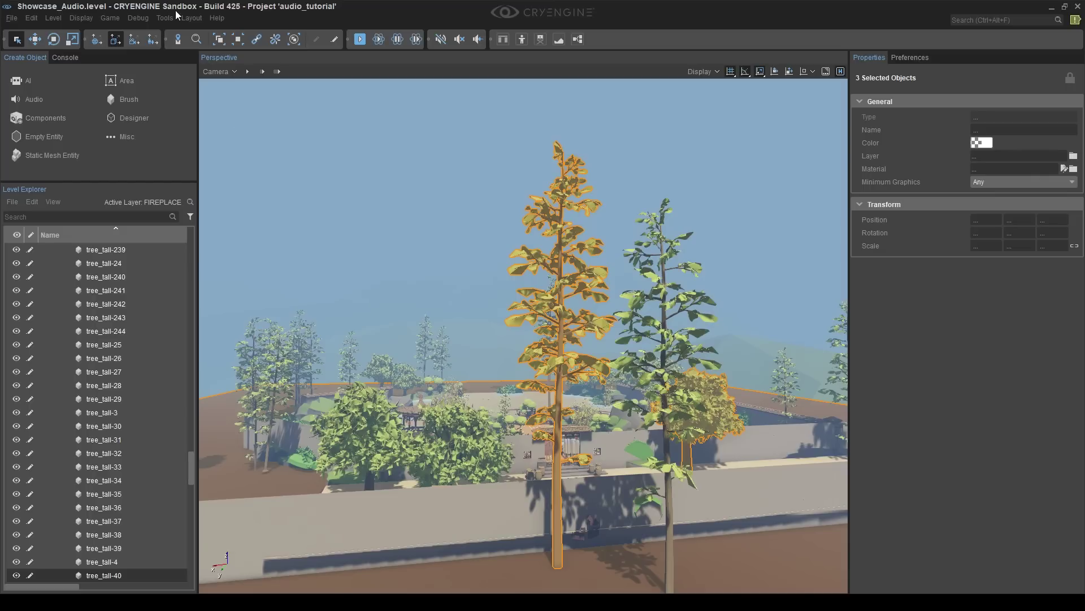
- Open the Audio Controls Editor to check the active middleware and its data
left_click(177, 16)
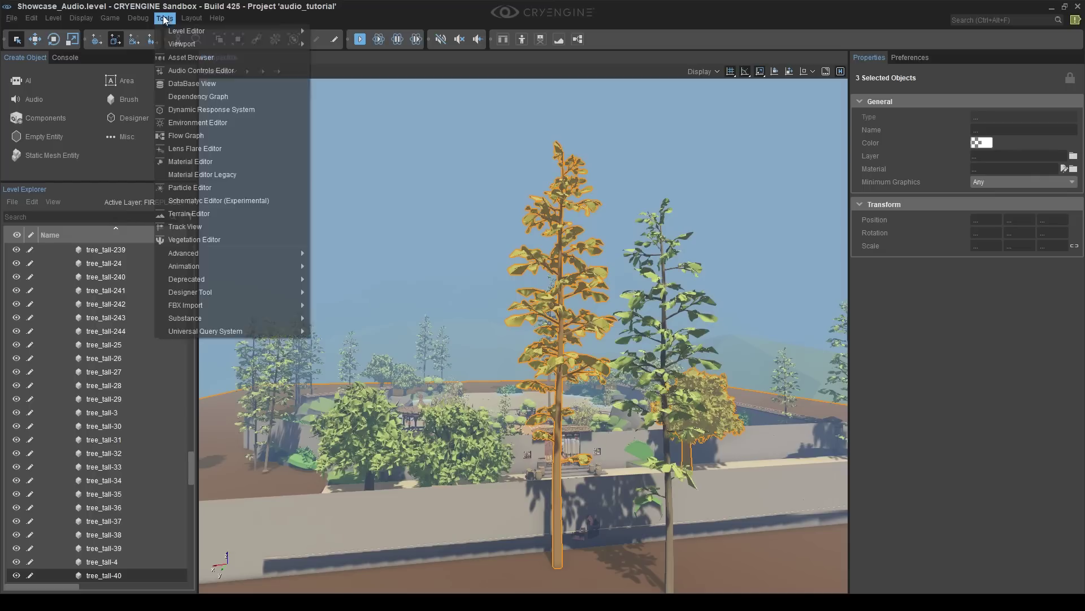
left_click(193, 74)
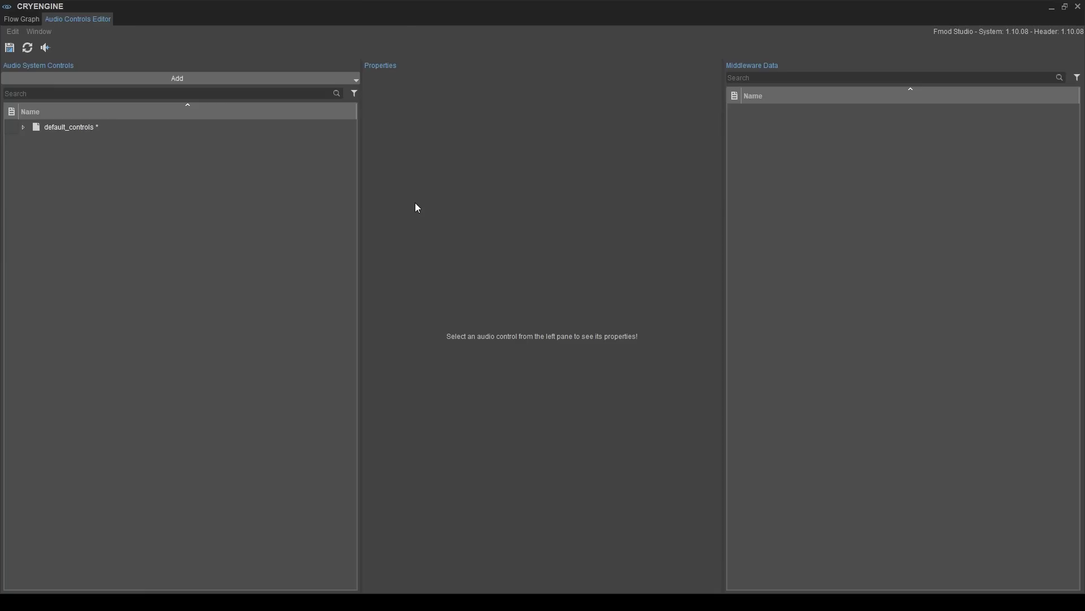
- Switch to File Explorer and open the _Audio_Assets\FMod Studio\Chapter_01 folder in audio_tutorial
key("alt+Tab")
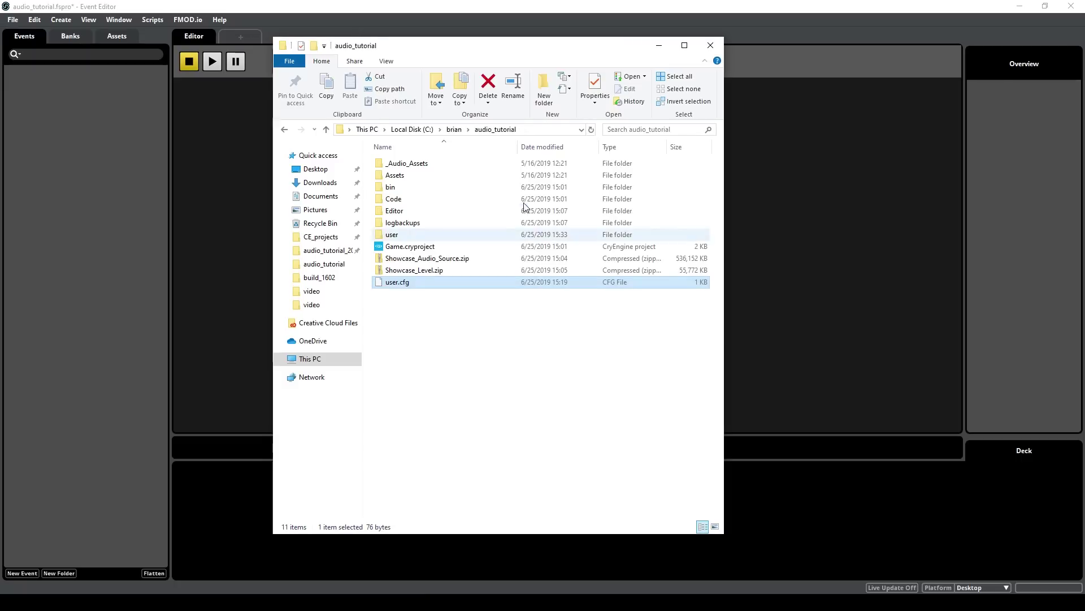
left_click(447, 164)
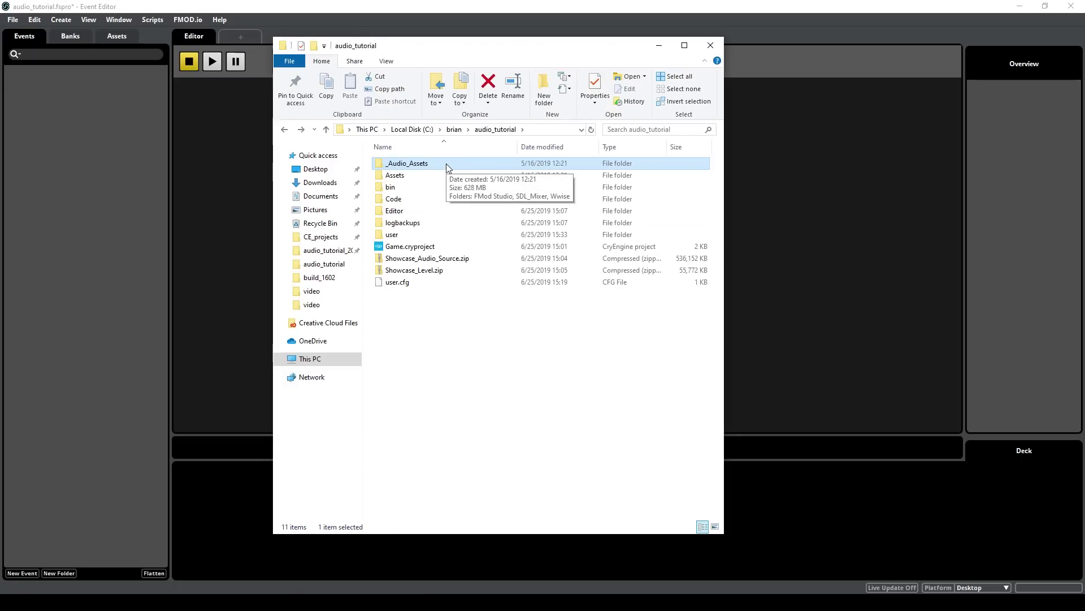
double_click(447, 164)
double_click(447, 164)
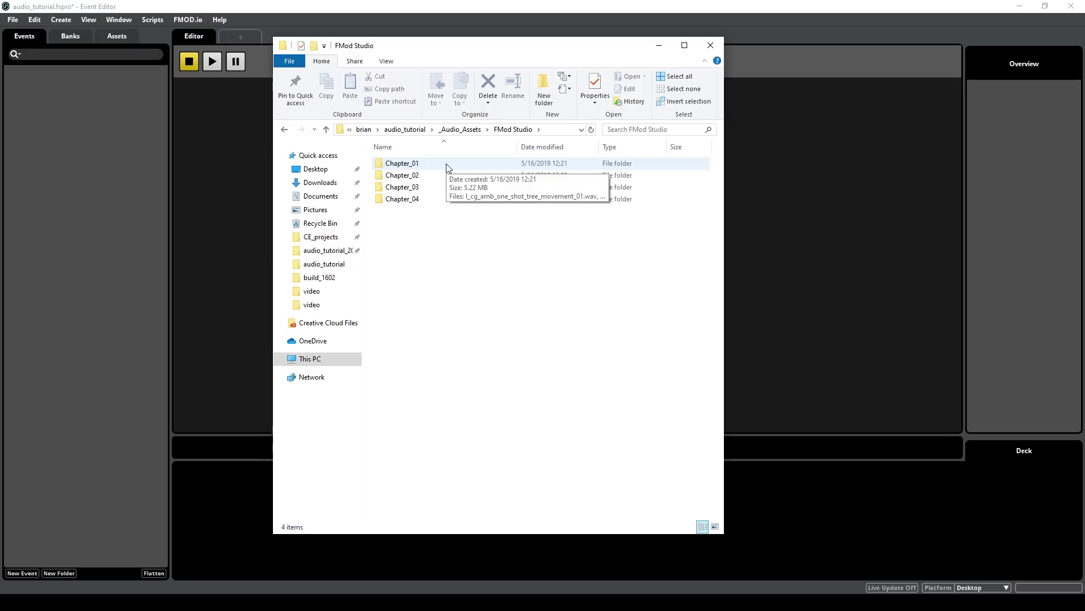
double_click(447, 164)
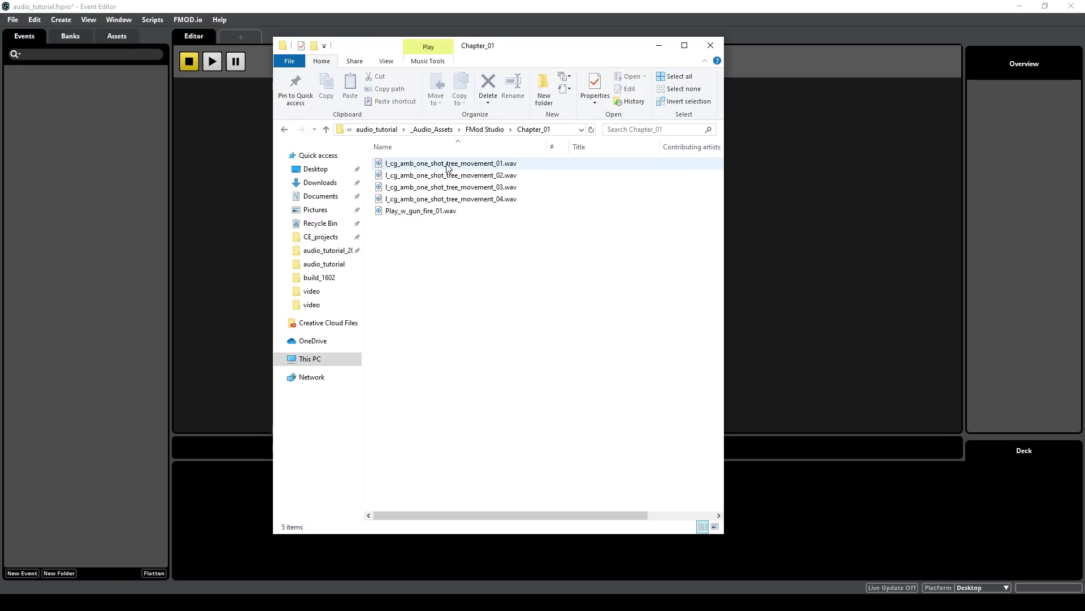
- Preview Play_w_gun_fire_01.wav in the music player and close the player
left_click(429, 211)
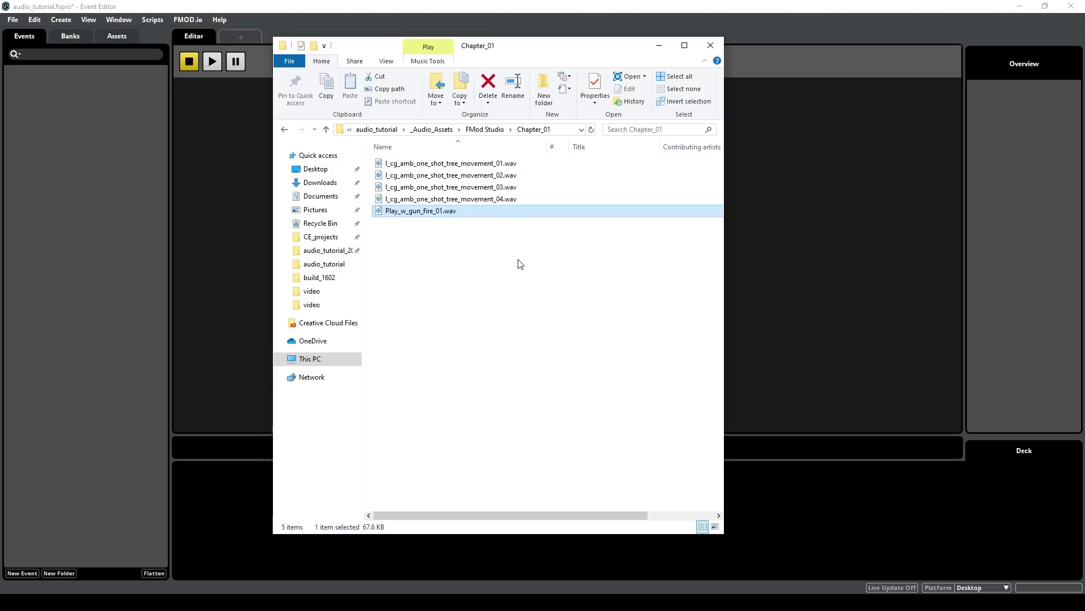
key("Return")
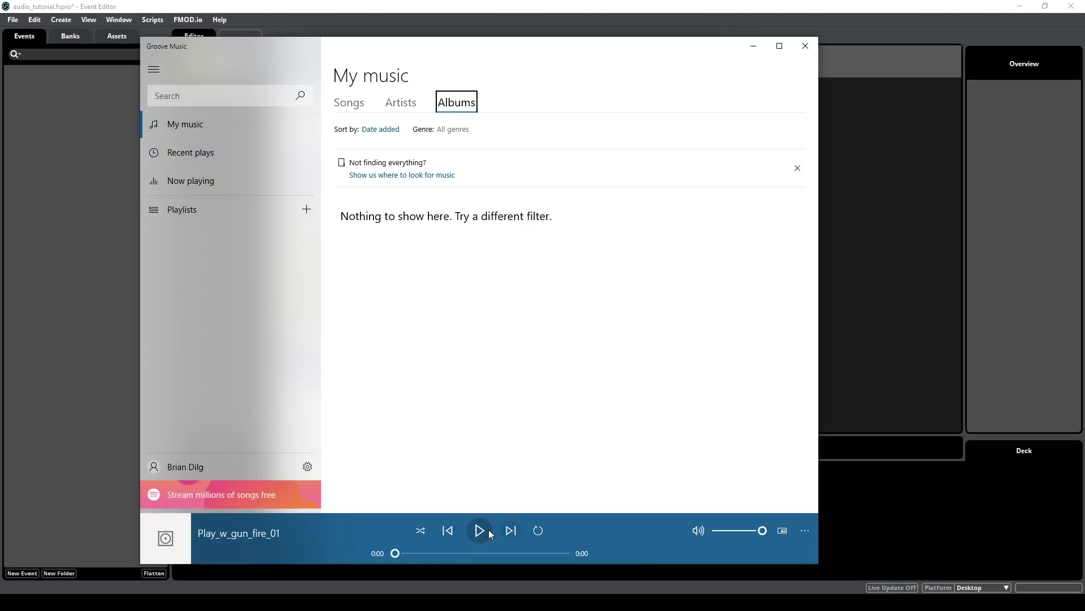
key("alt+F4")
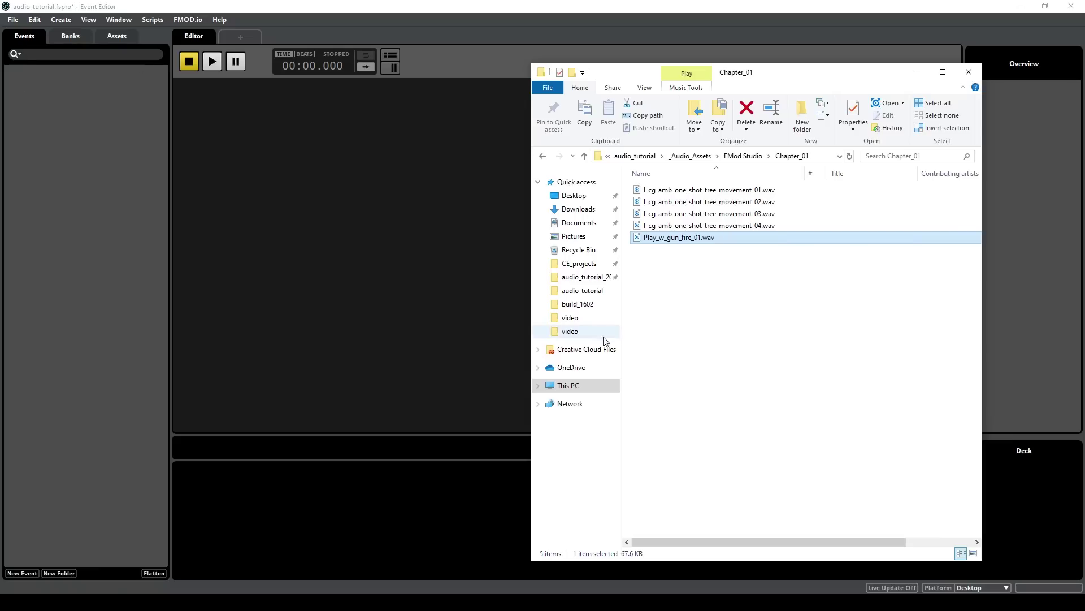
- Import Play_w_gun_fire_01.wav into the FMOD Studio events list as a 2D event
left_click_drag(677, 238, 124, 256)
left_click_drag(481, 231, 312, 188)
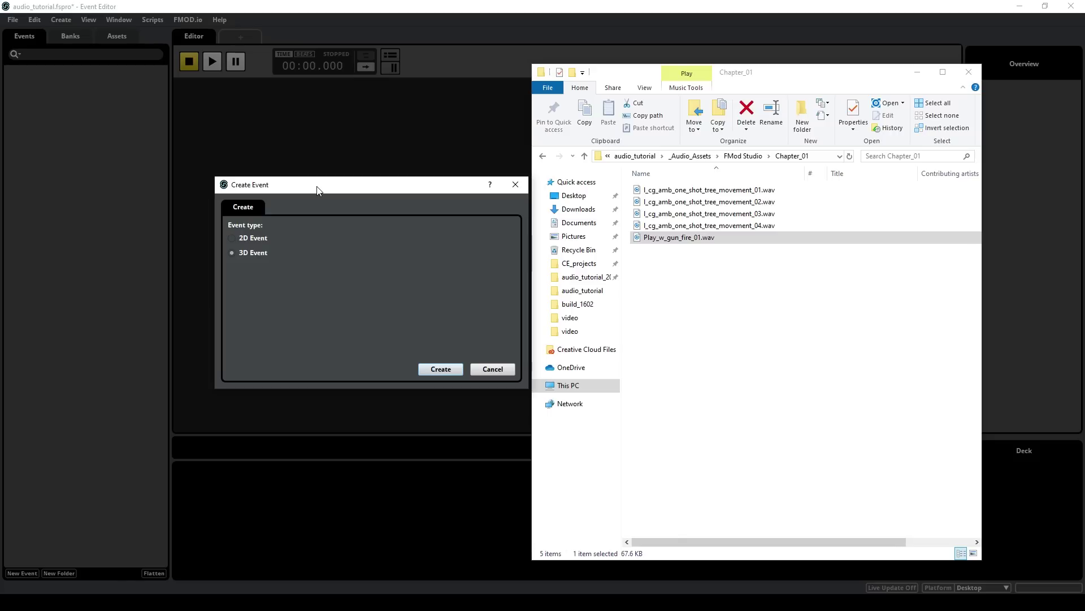
left_click_drag(323, 190, 303, 194)
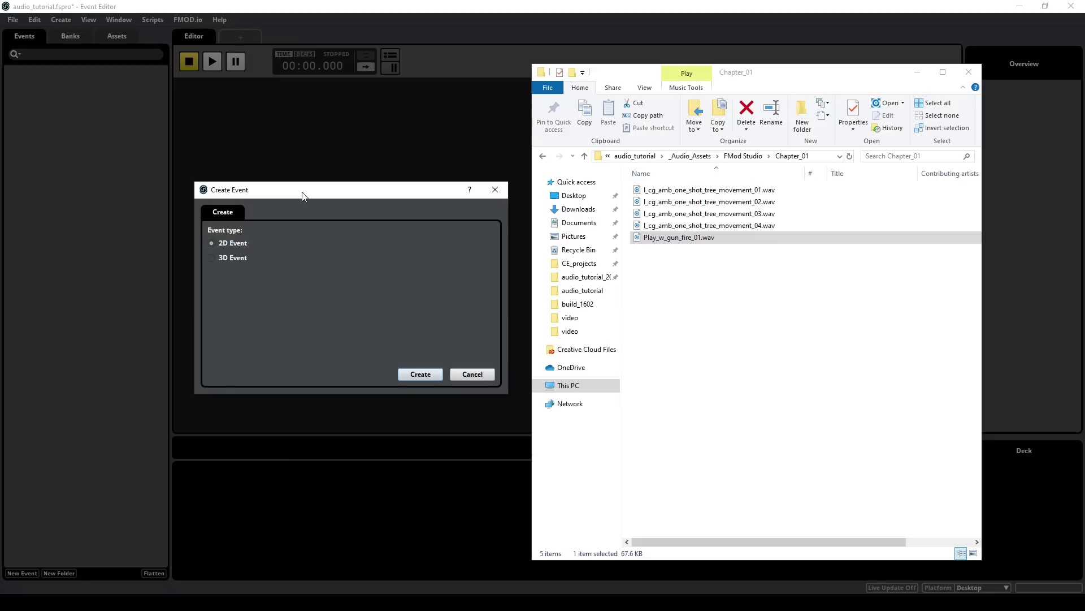
left_click(420, 375)
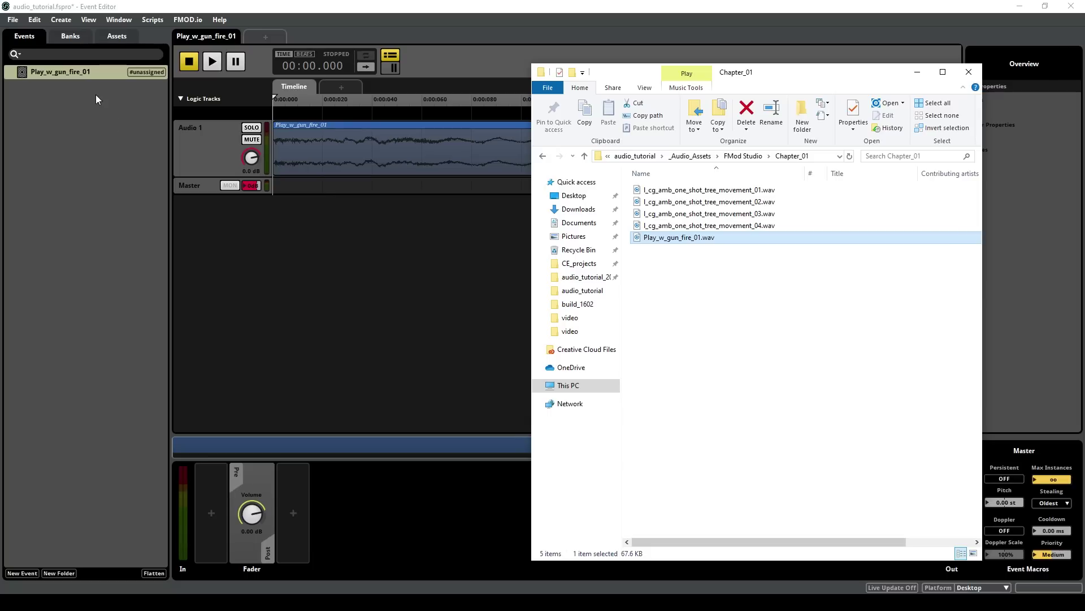
- Create a new bank named weapon in the FMOD Studio project and save the project
left_click(76, 41)
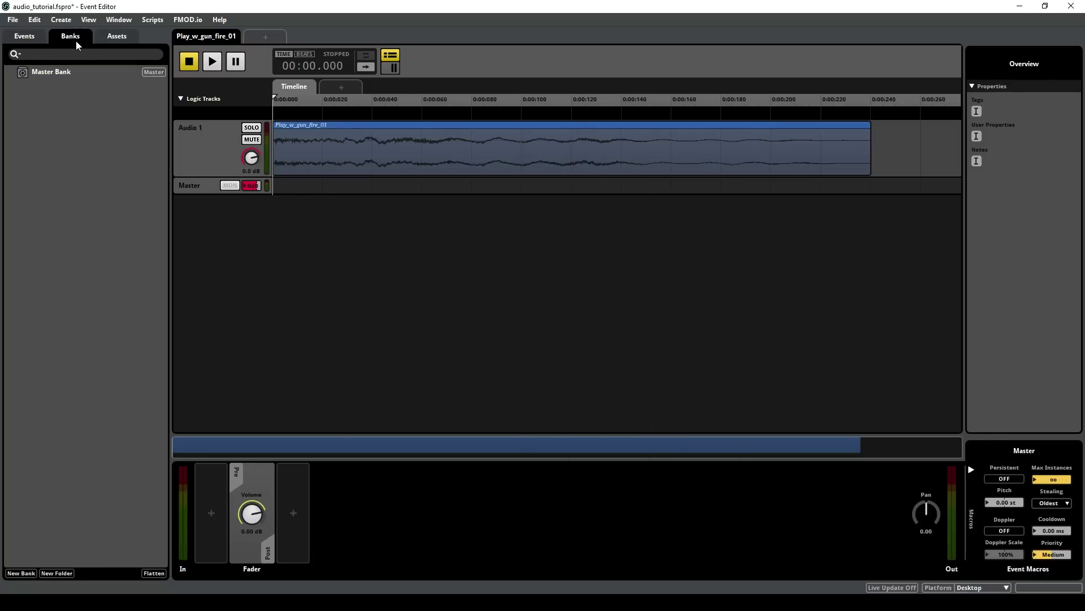
right_click(89, 154)
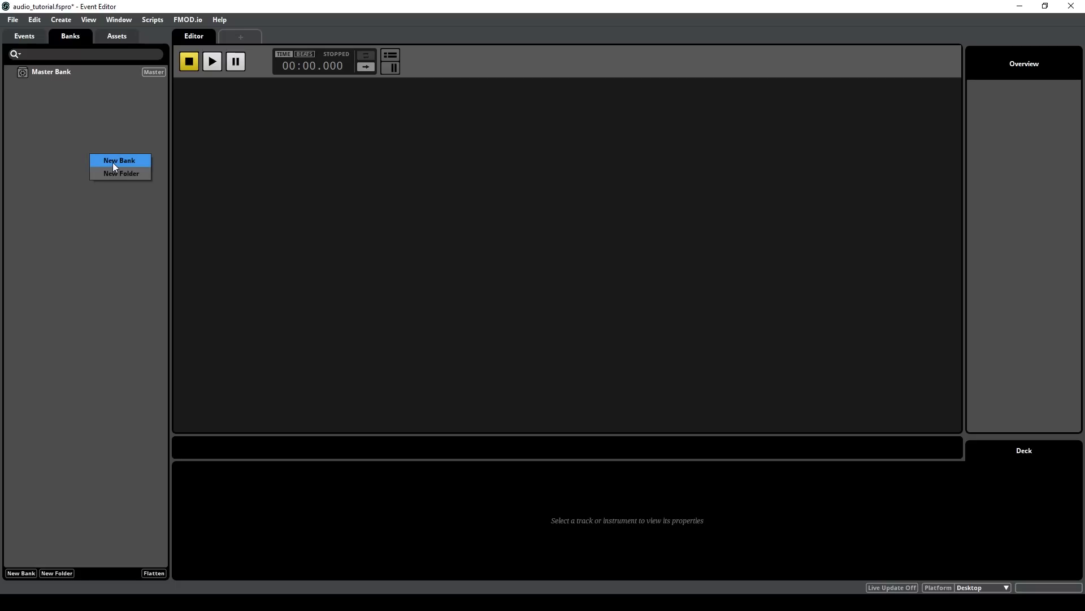
left_click(113, 161)
type("weapon")
key("Return")
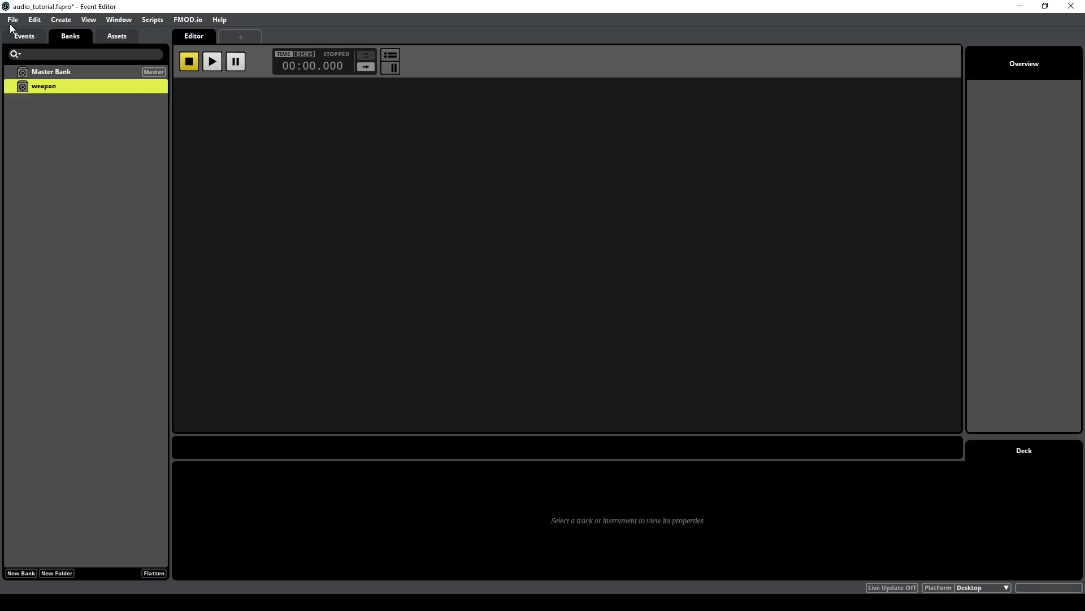
left_click(13, 20)
left_click(36, 86)
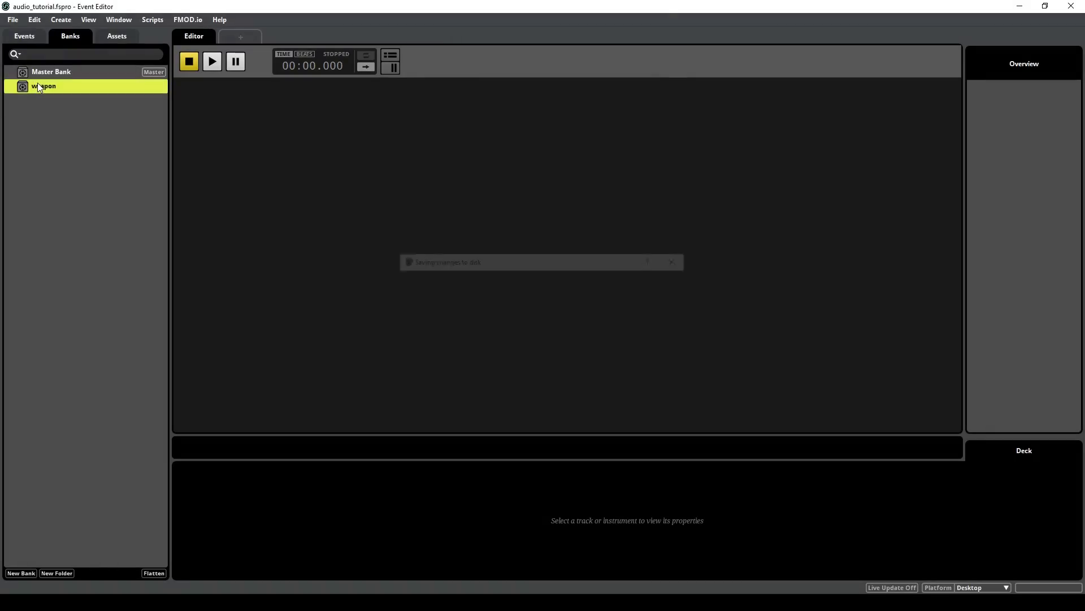
- Assign the Play_w_gun_fire_01 event to the weapon bank and build the project
left_click(24, 35)
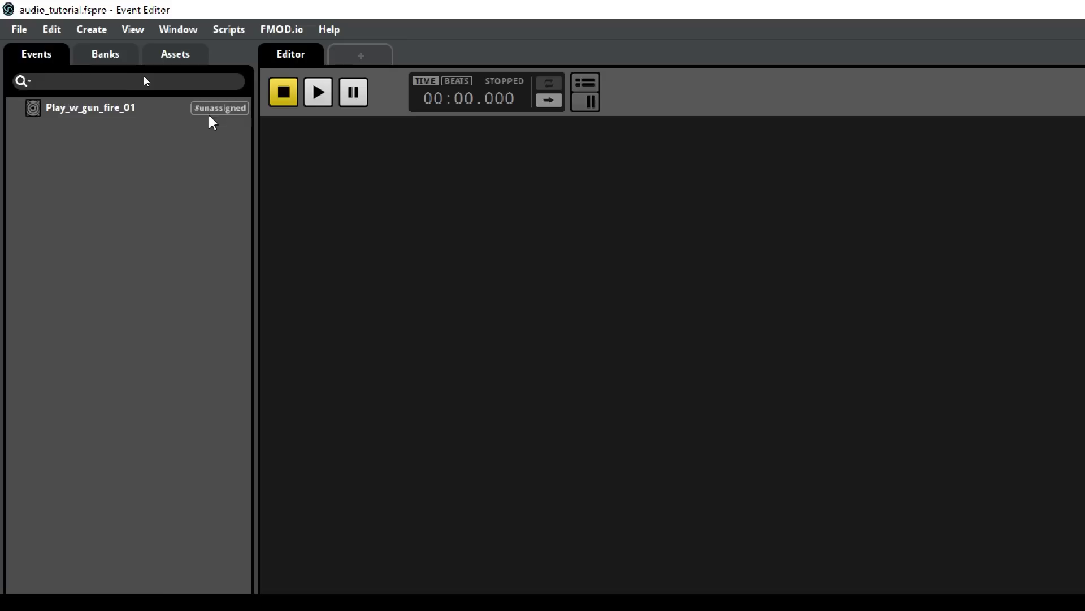
right_click(90, 111)
mouse_move(184, 159)
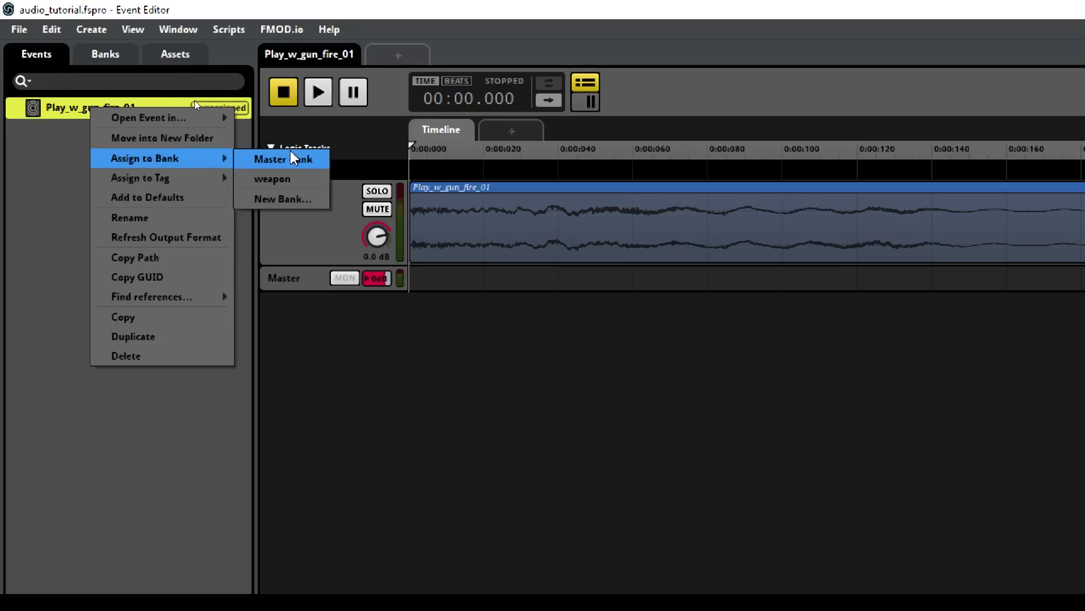
left_click(313, 180)
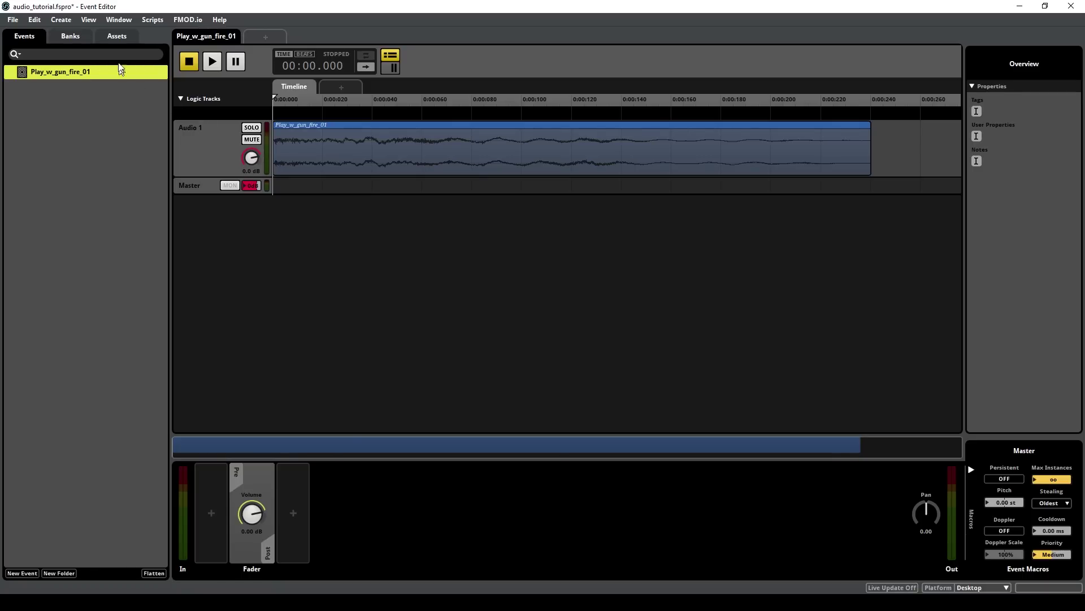
left_click(12, 19)
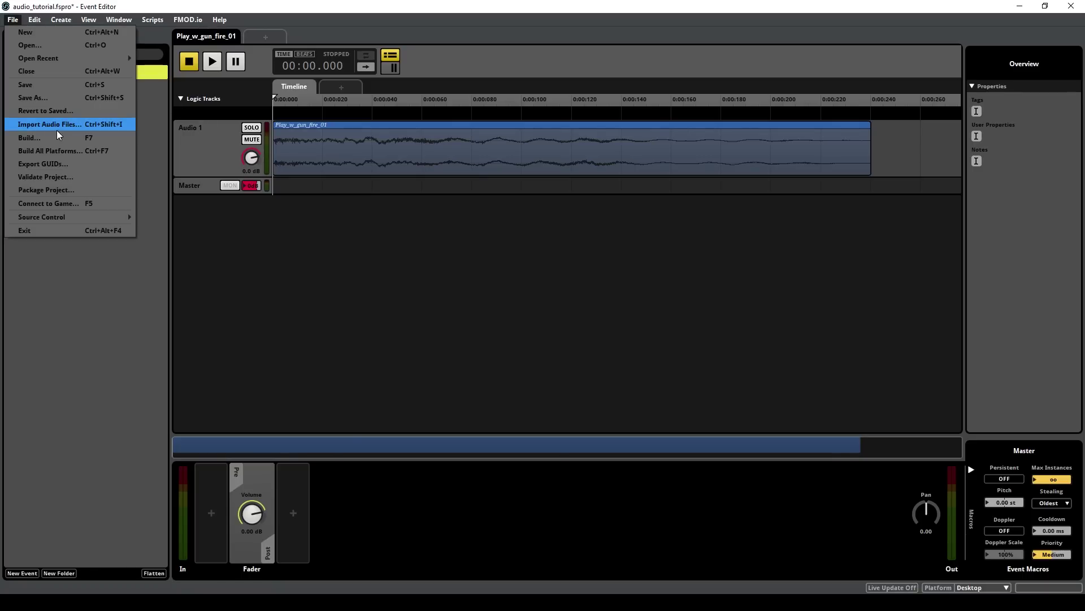
left_click(57, 137)
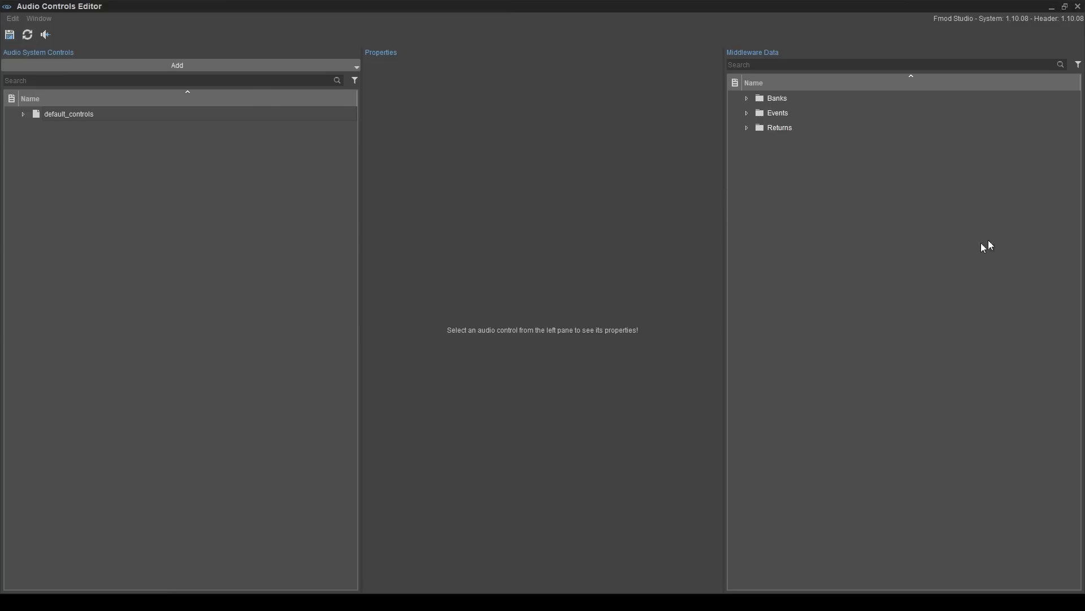
- Switch to the Audio Controls Editor, expand the middleware Banks and Events folders, and add a library named weapon
left_click(747, 99)
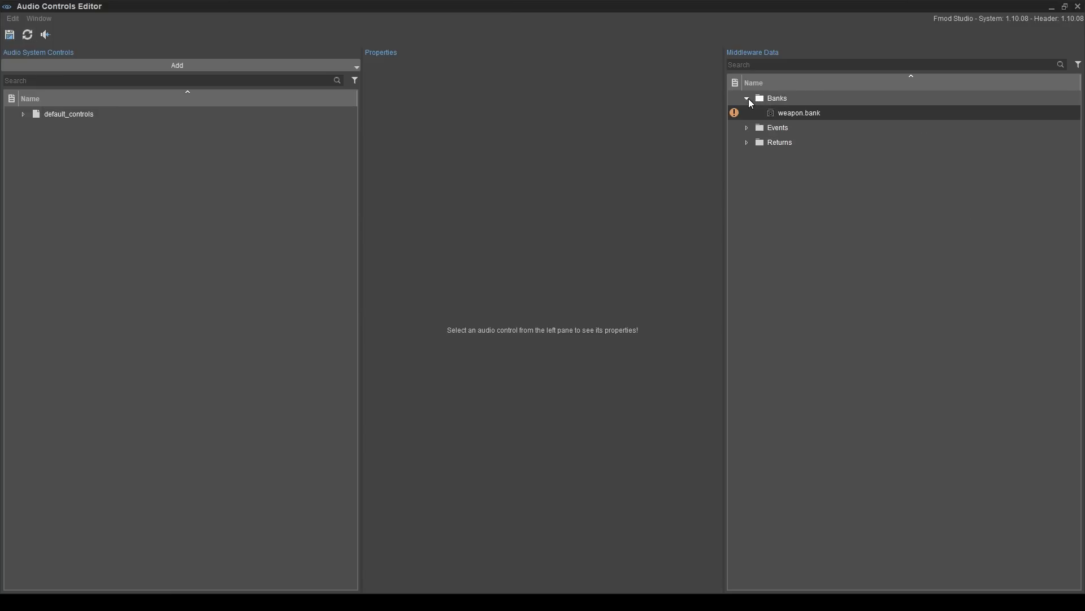
left_click(746, 127)
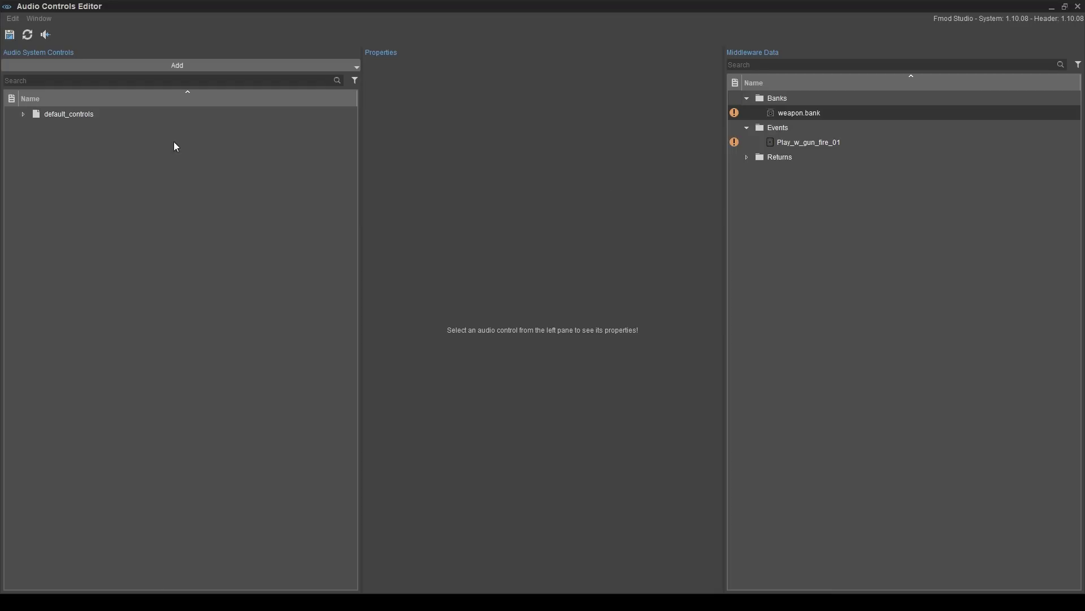
right_click(141, 148)
mouse_move(156, 157)
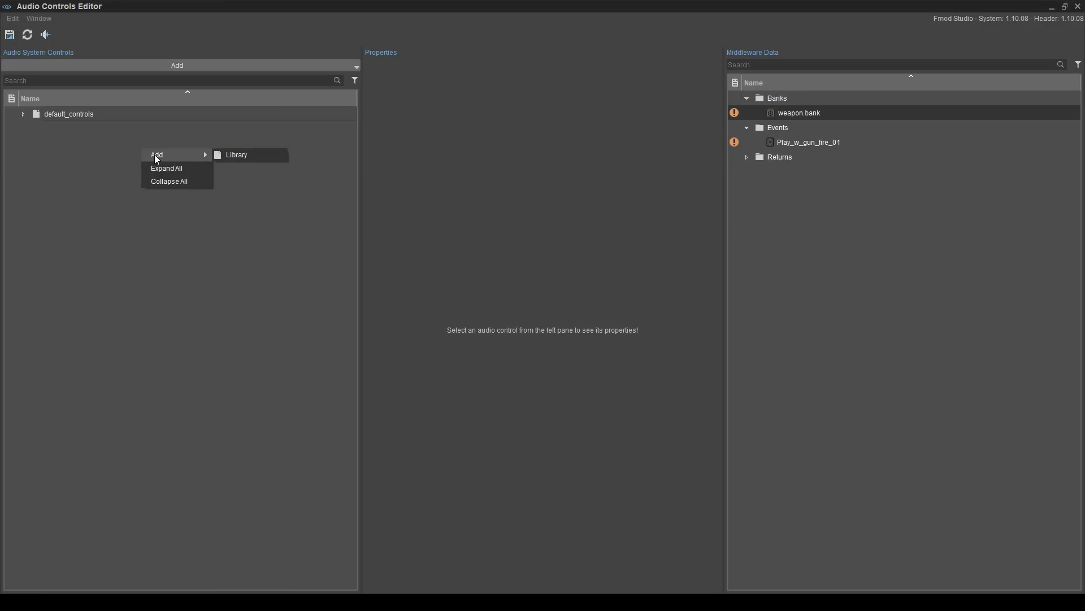
left_click(87, 133)
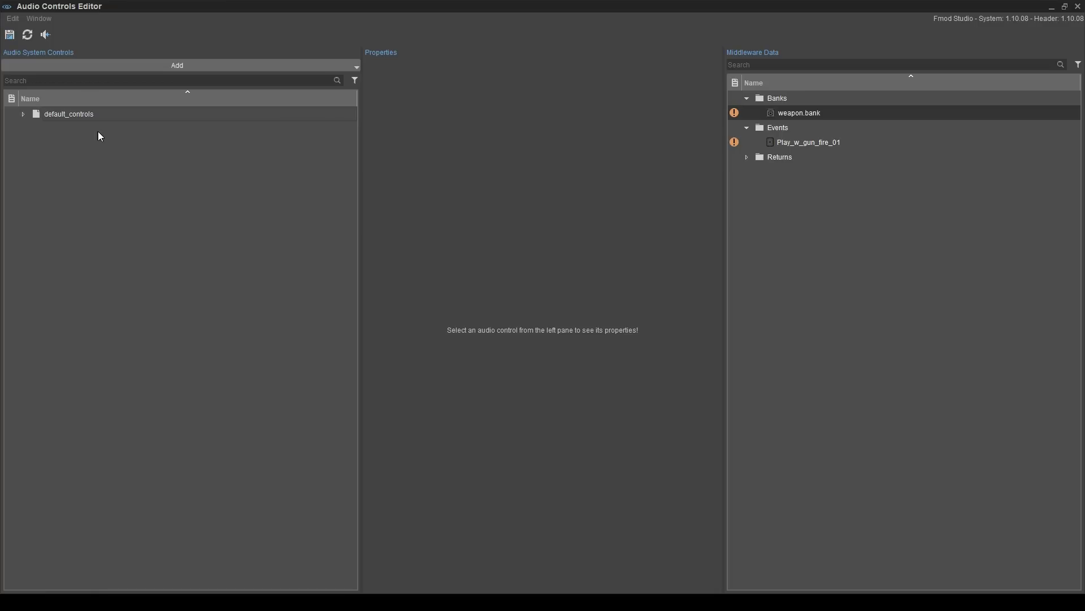
right_click(97, 142)
mouse_move(124, 147)
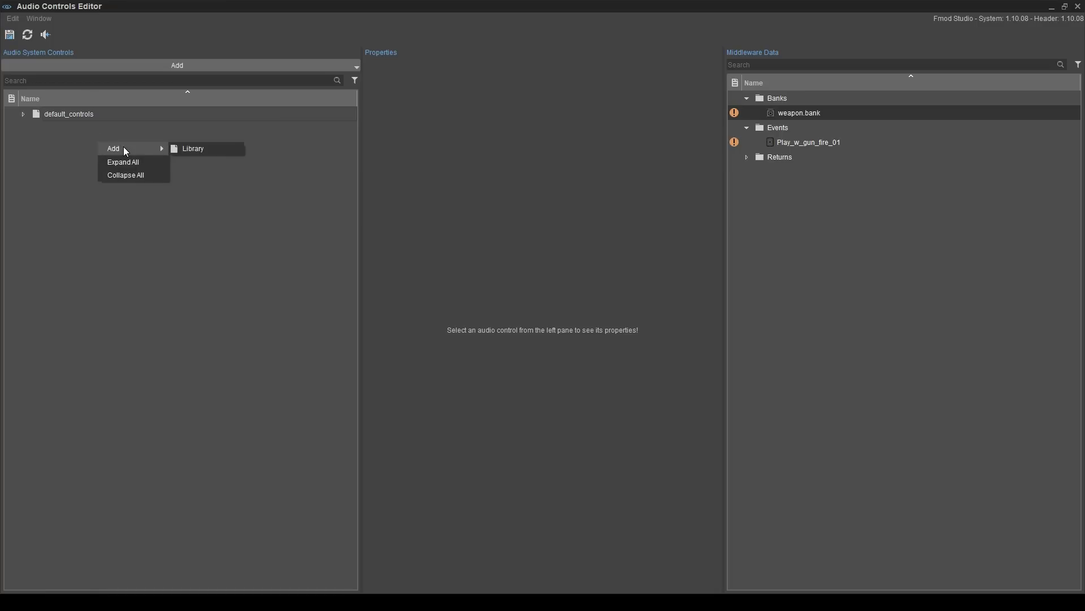
left_click(184, 150)
type("weapon")
key("Return")
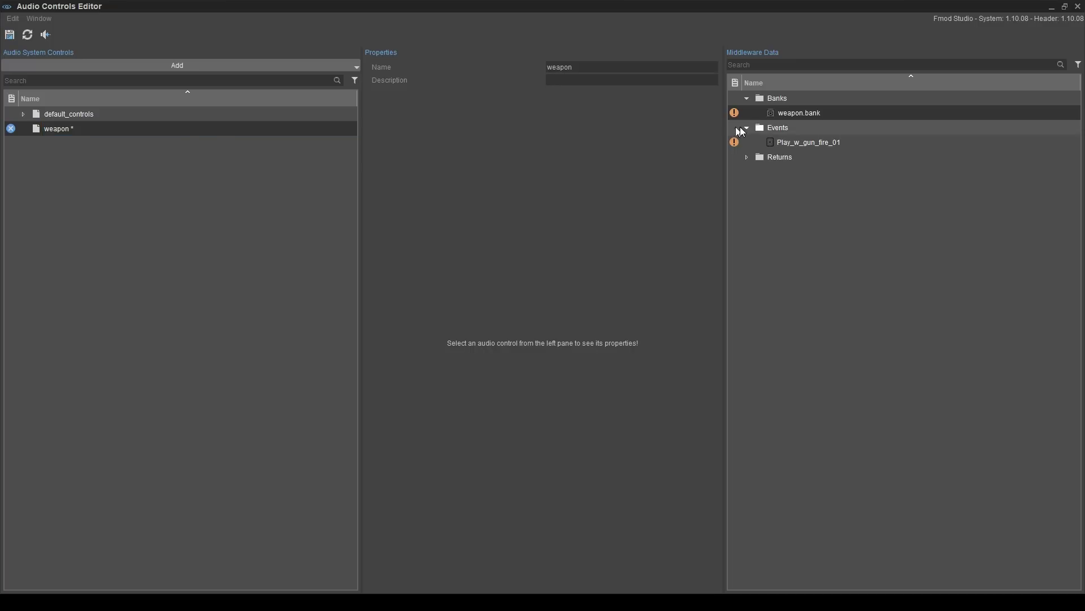
- Add the Play_w_gun_fire_01 middleware event to the weapon library as a connected trigger
left_click(806, 142)
left_click_drag(799, 143, 127, 126)
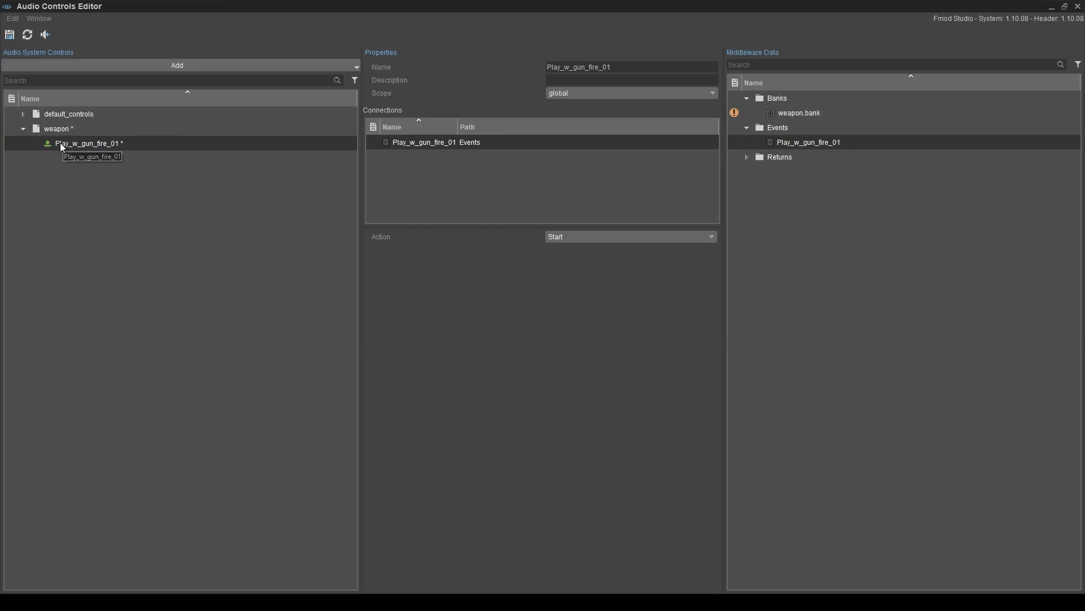
right_click(55, 129)
mouse_move(92, 133)
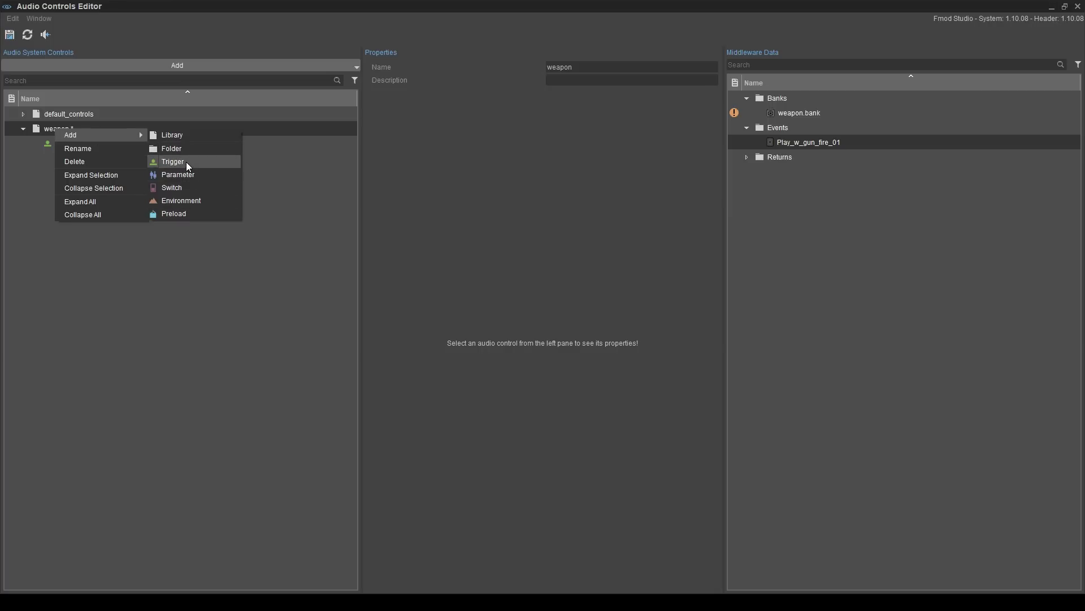
left_click(179, 259)
right_click(87, 129)
mouse_move(172, 135)
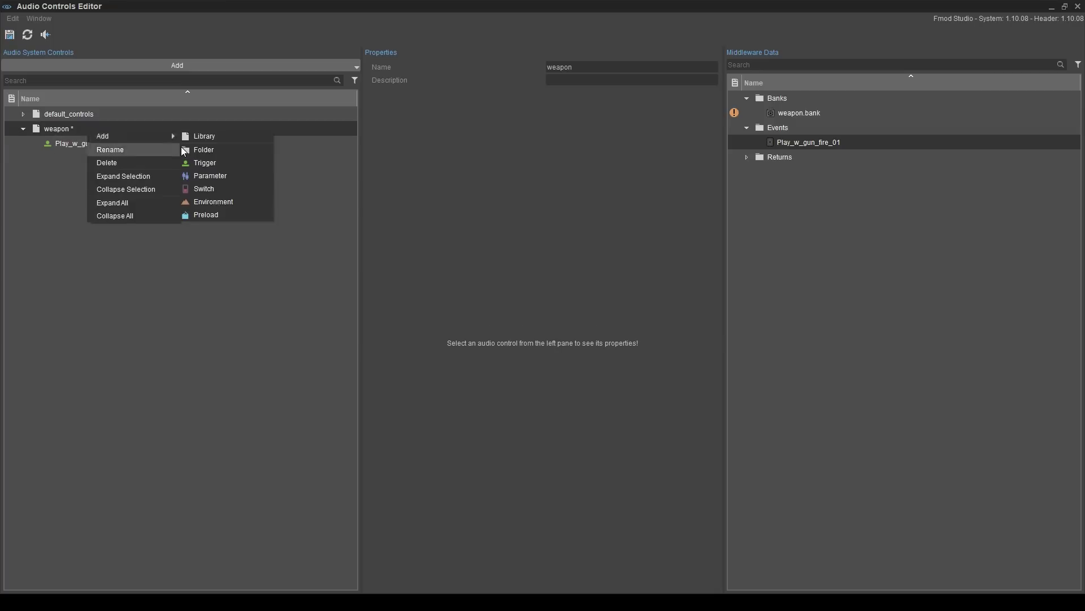
left_click(224, 242)
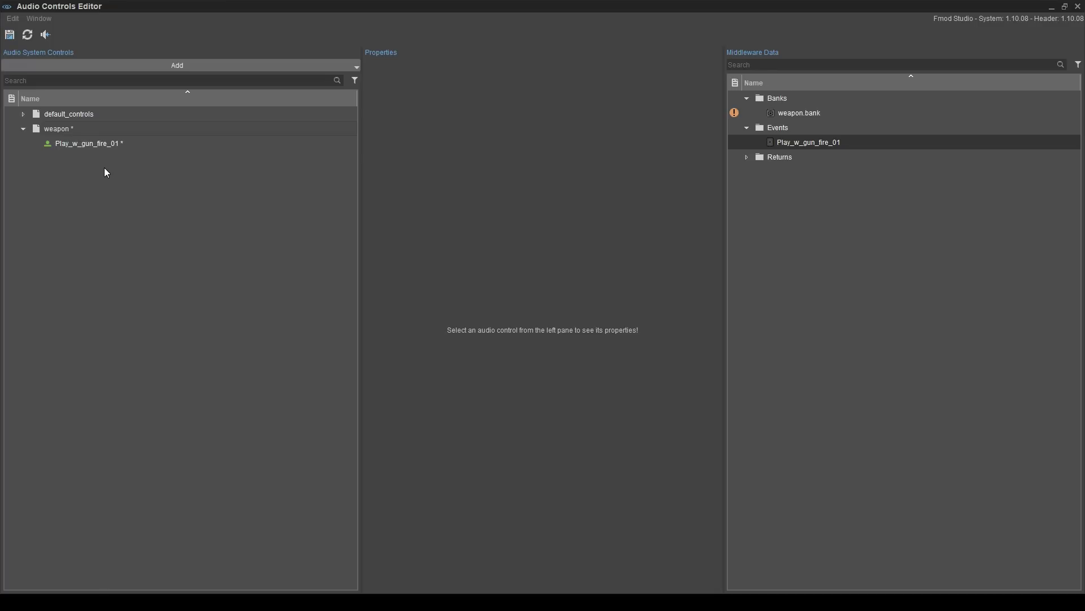
- Create a library named preloads and add weapon.bank to it as a connected preload
right_click(82, 177)
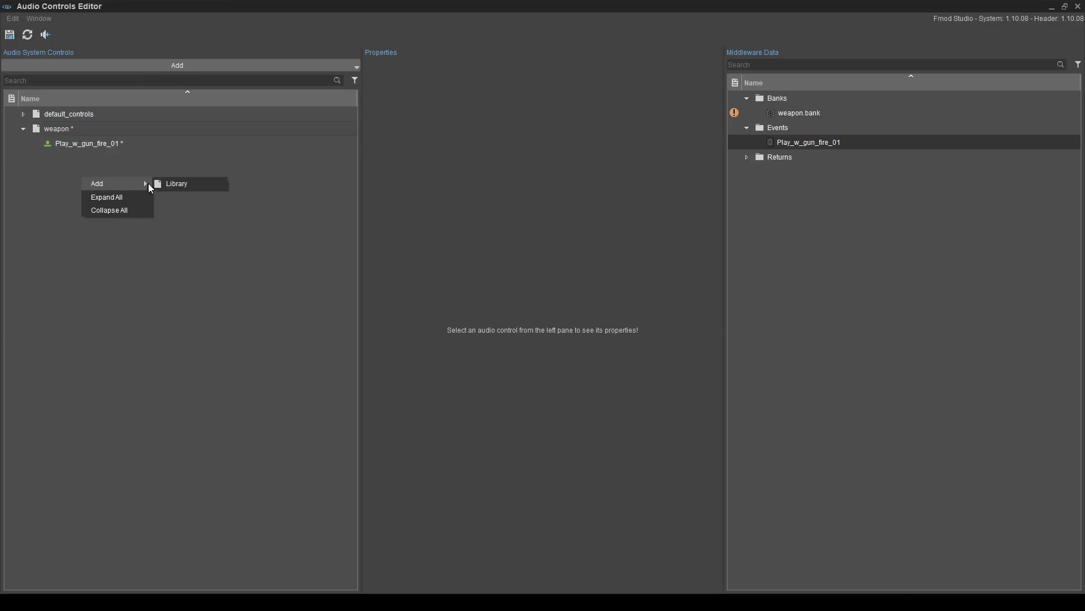
left_click(158, 181)
type("preloads")
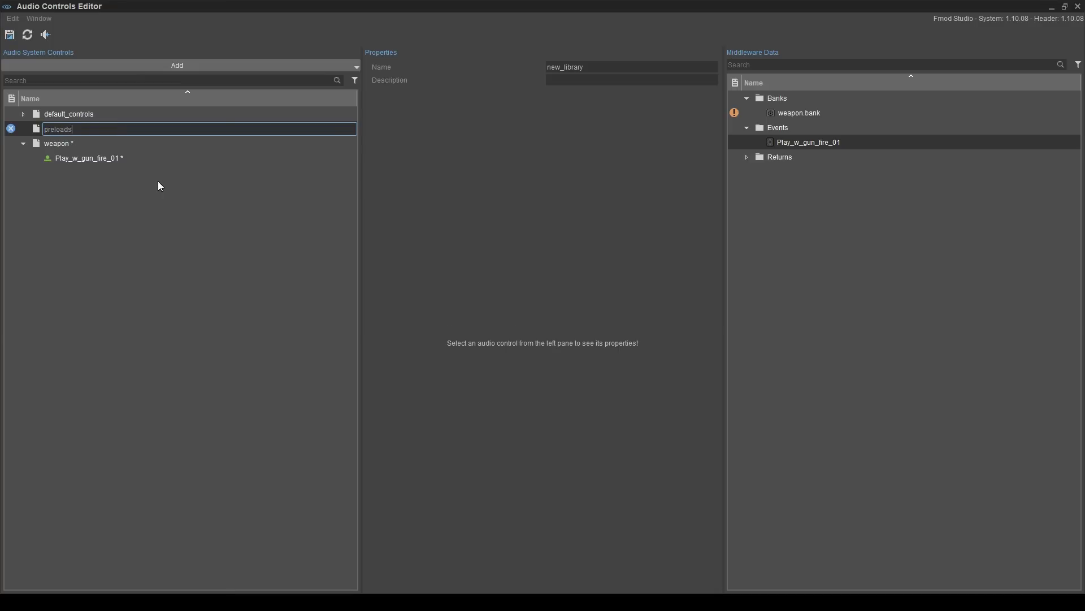
key("Return")
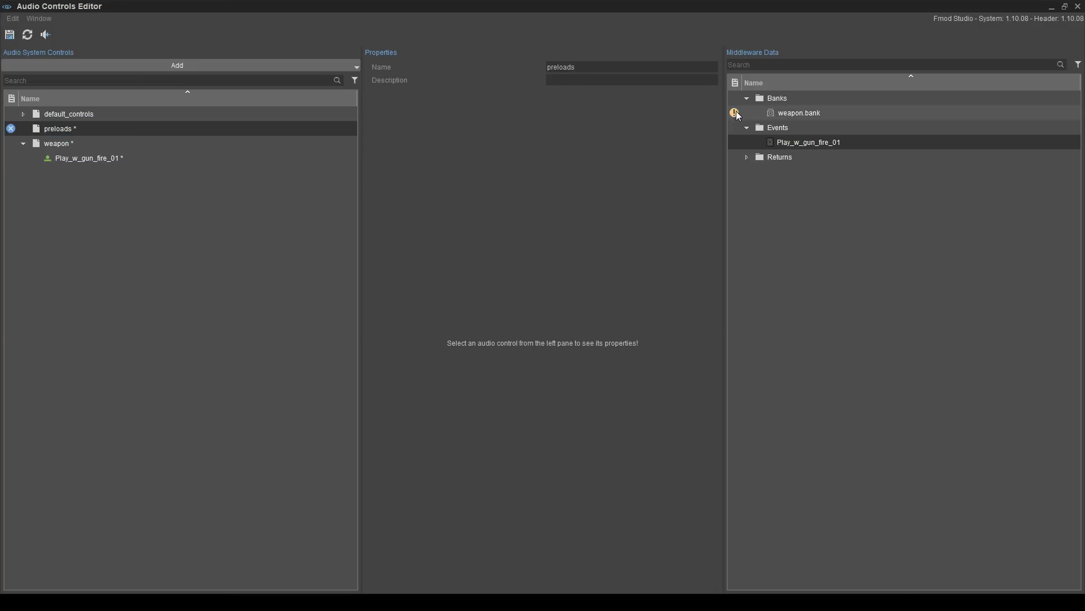
left_click_drag(773, 113, 58, 129)
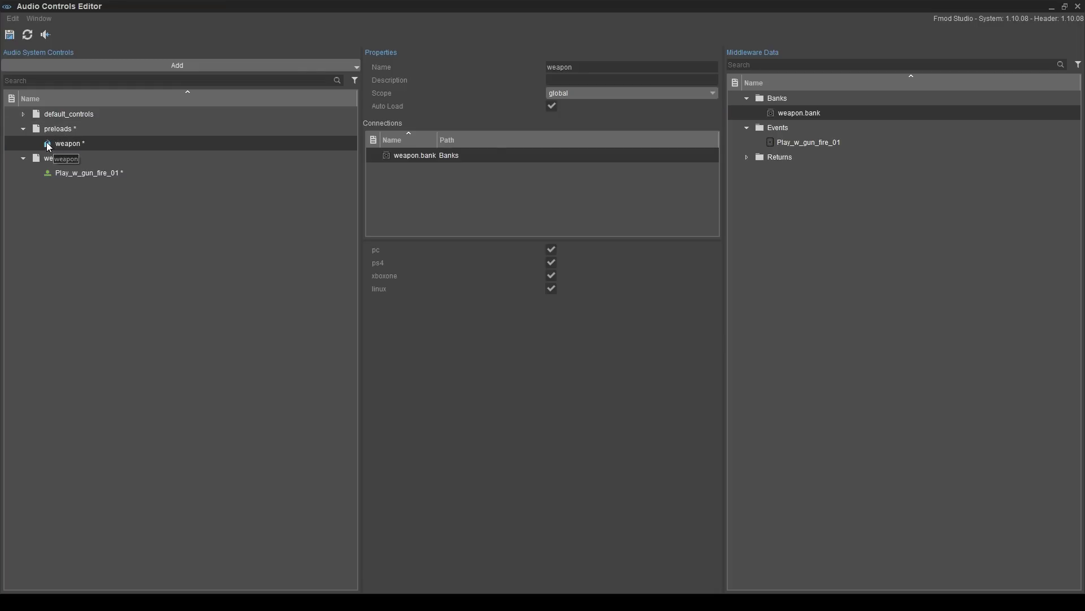
- Save all audio control changes and agree to refresh the audio system
left_click(11, 36)
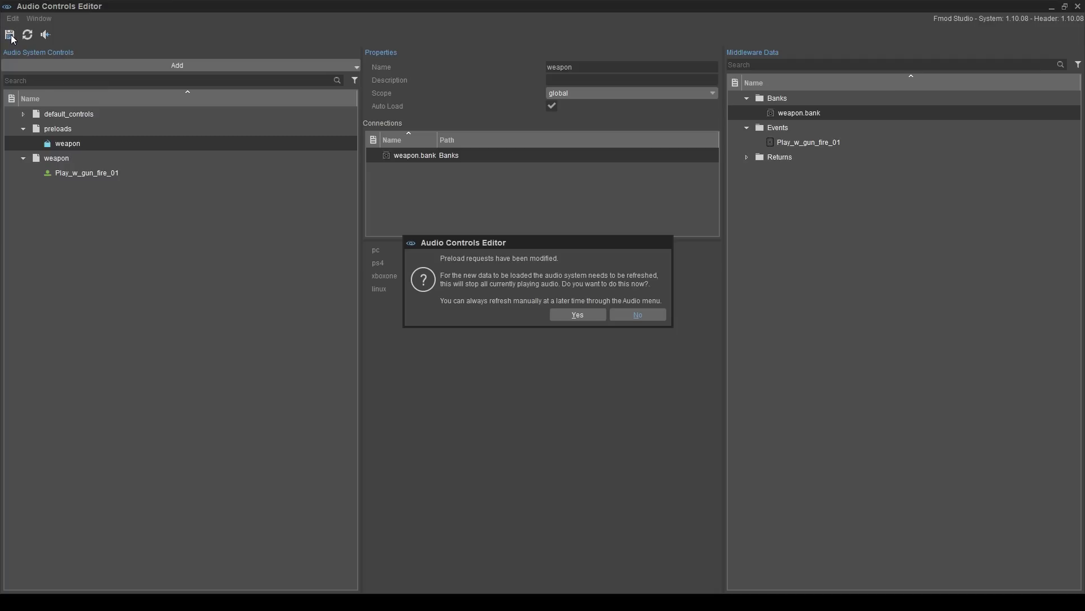
left_click(566, 311)
left_click(578, 315)
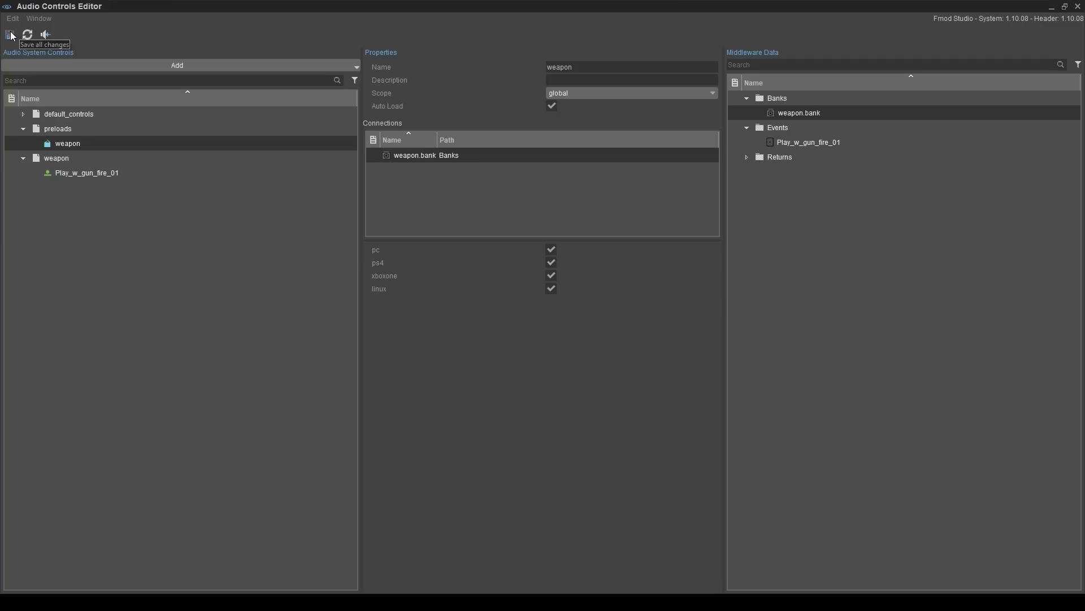
- Execute the Play_w_gun_fire_01 trigger to test its sound
right_click(88, 174)
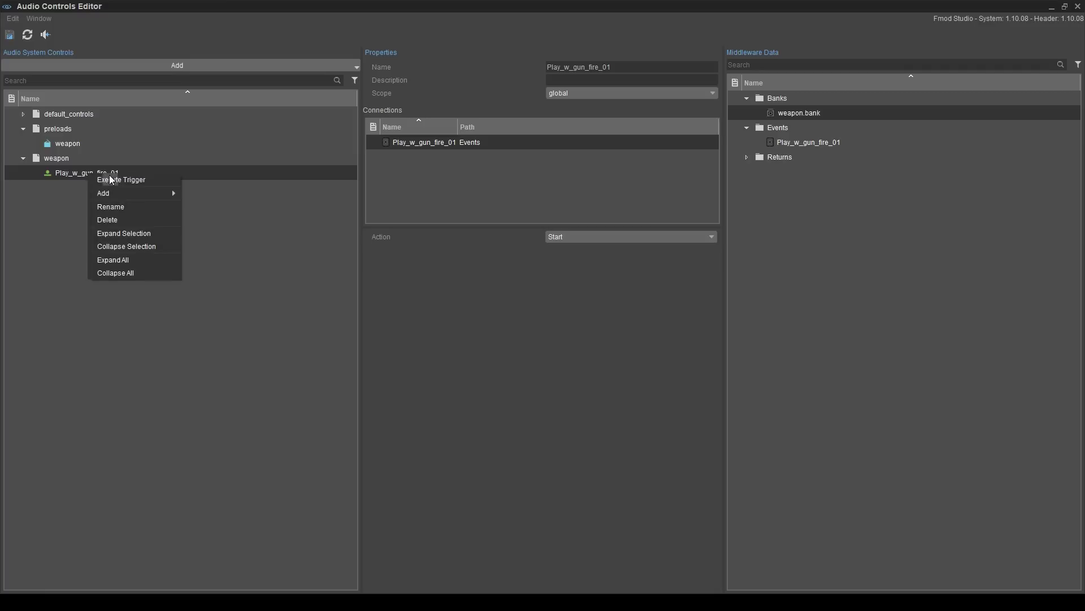
left_click(114, 181)
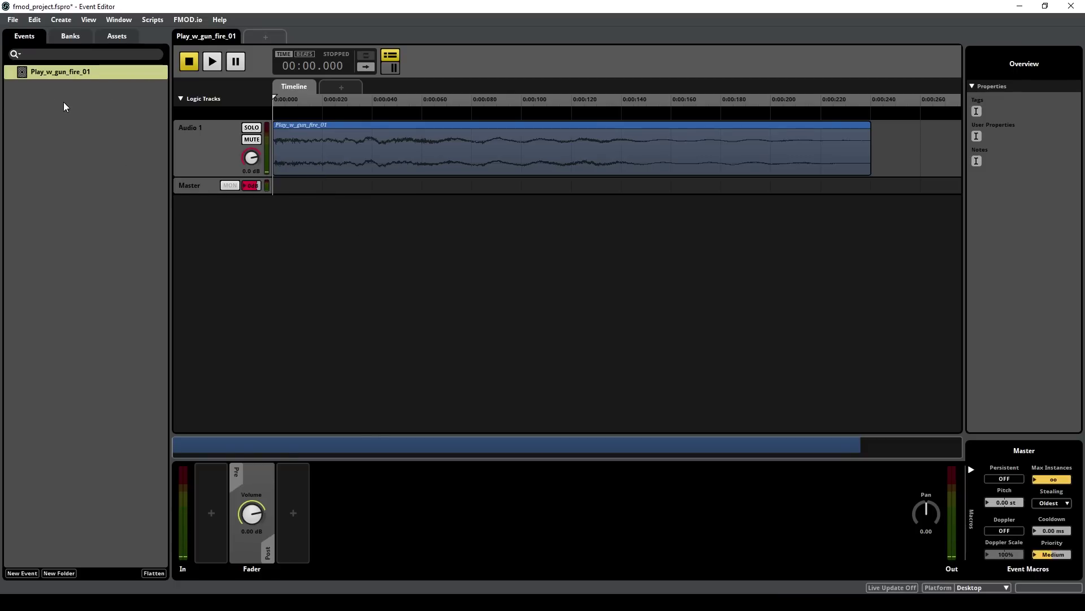
- Switch to FMOD Studio, audition Play_w_gun_fire_01 with a changed Audio 1 track volume, and reset the volume to 0 dB
key("space")
left_click_drag(253, 156, 253, 138)
key("space")
double_click(251, 158)
left_click(13, 19)
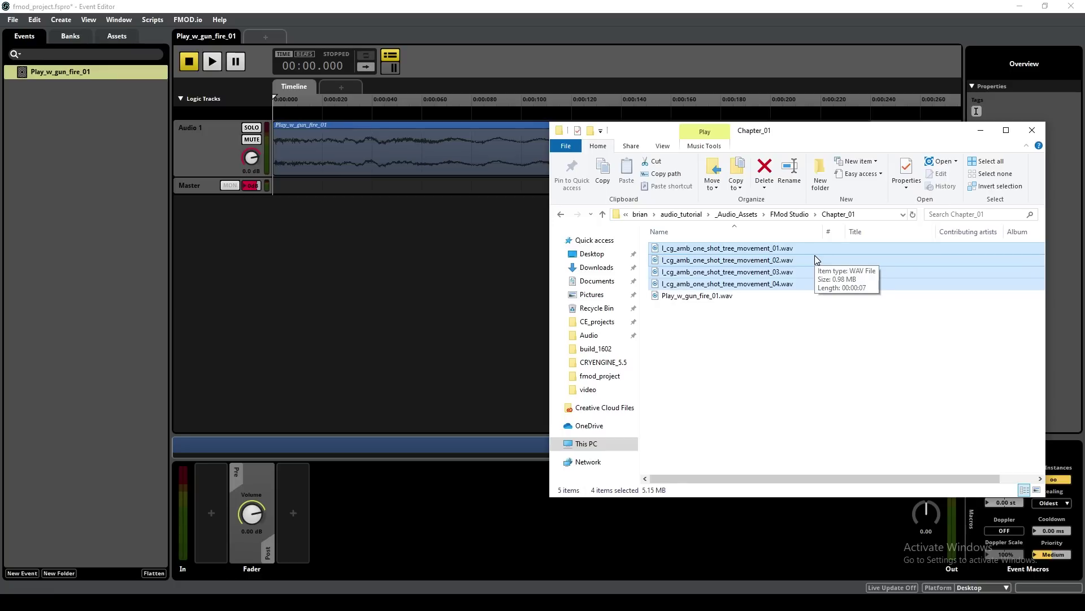
- Open the Audio Bin and create a new asset folder named ambience
left_click(129, 21)
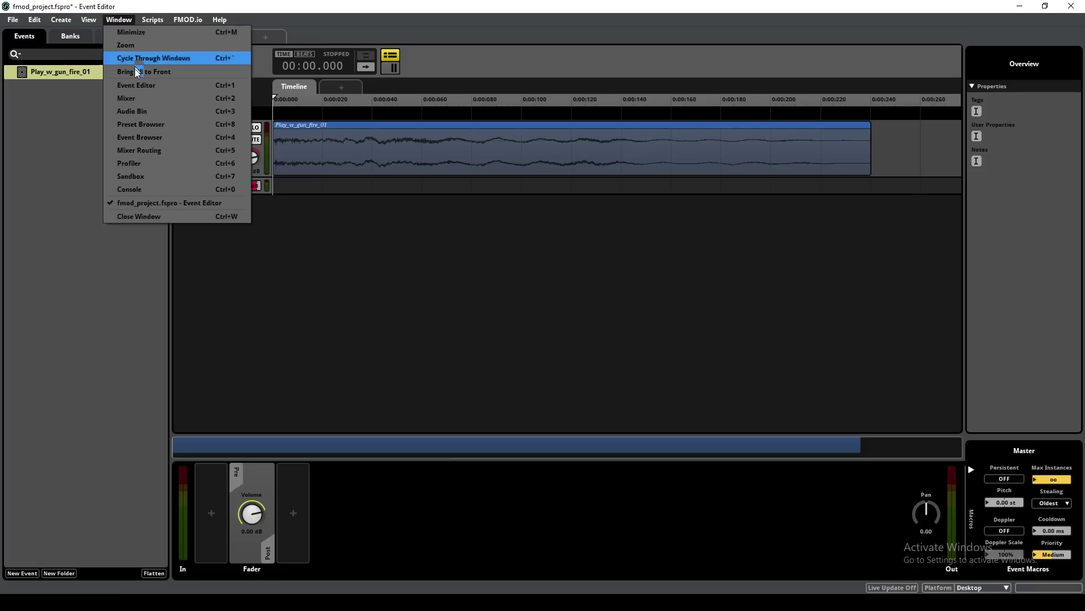
left_click(147, 109)
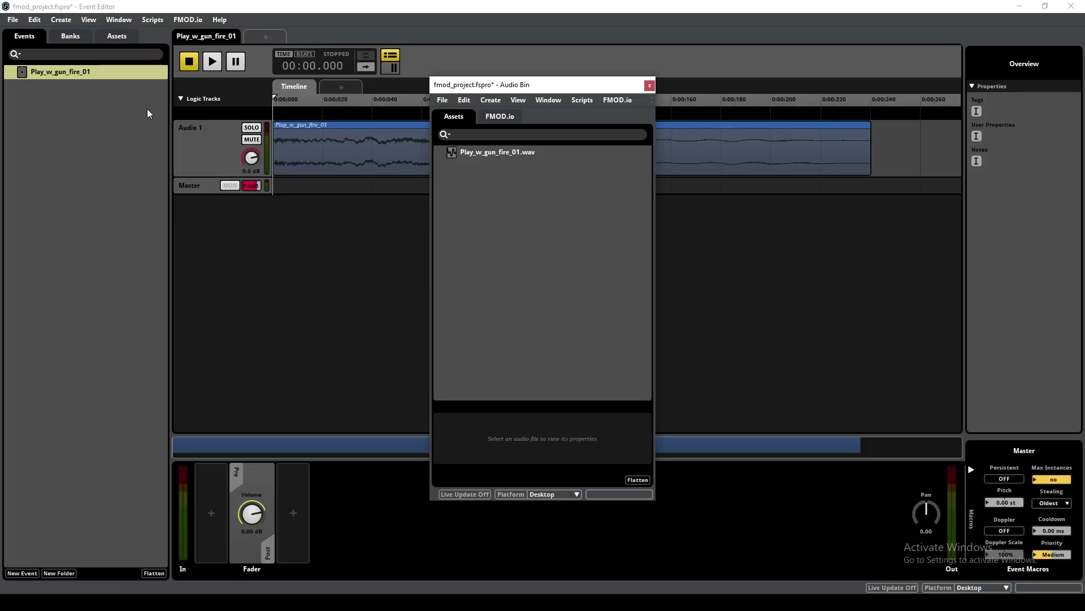
right_click(472, 182)
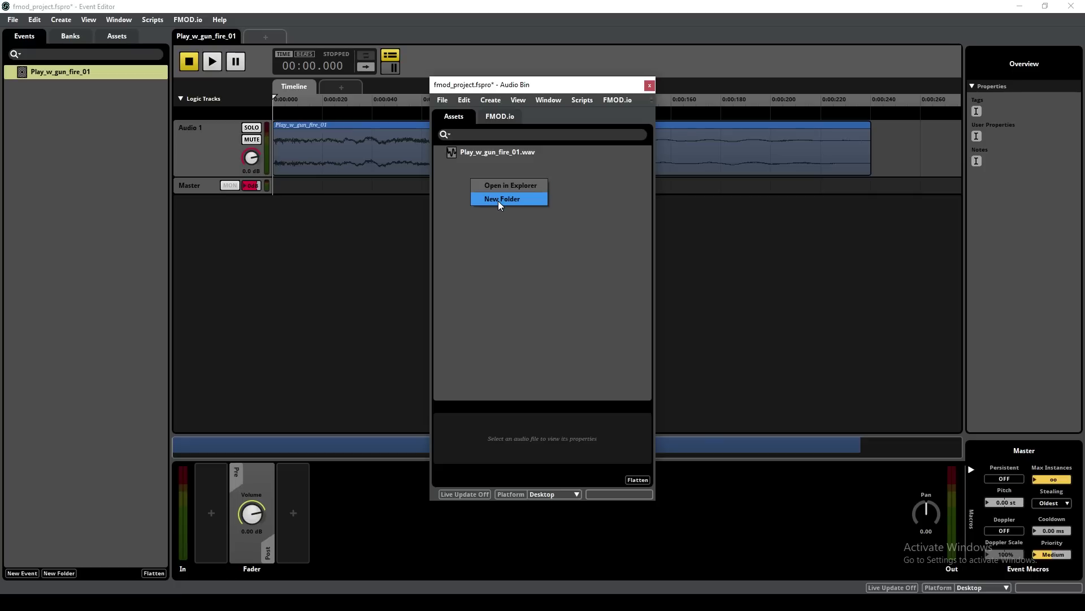
left_click(499, 201)
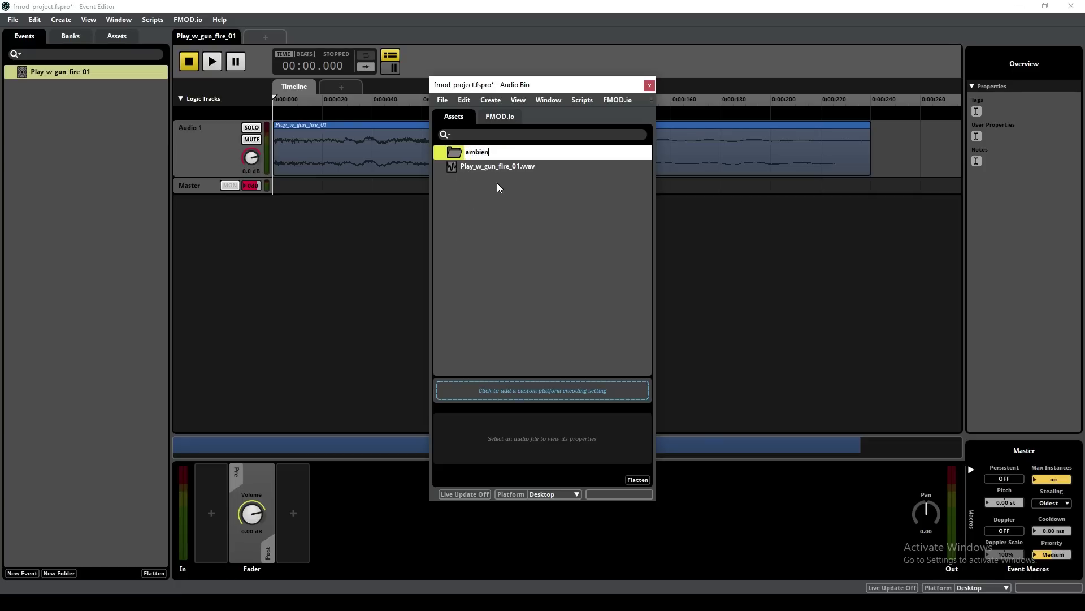
key("Return")
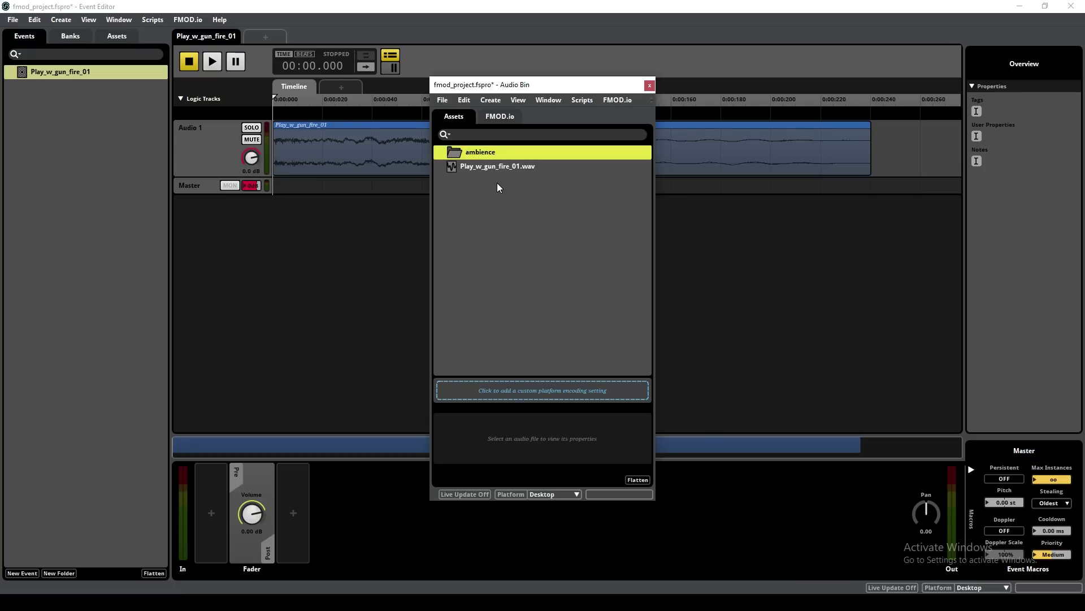
- Create a subfolder named oneshots inside the ambience asset folder
right_click(477, 154)
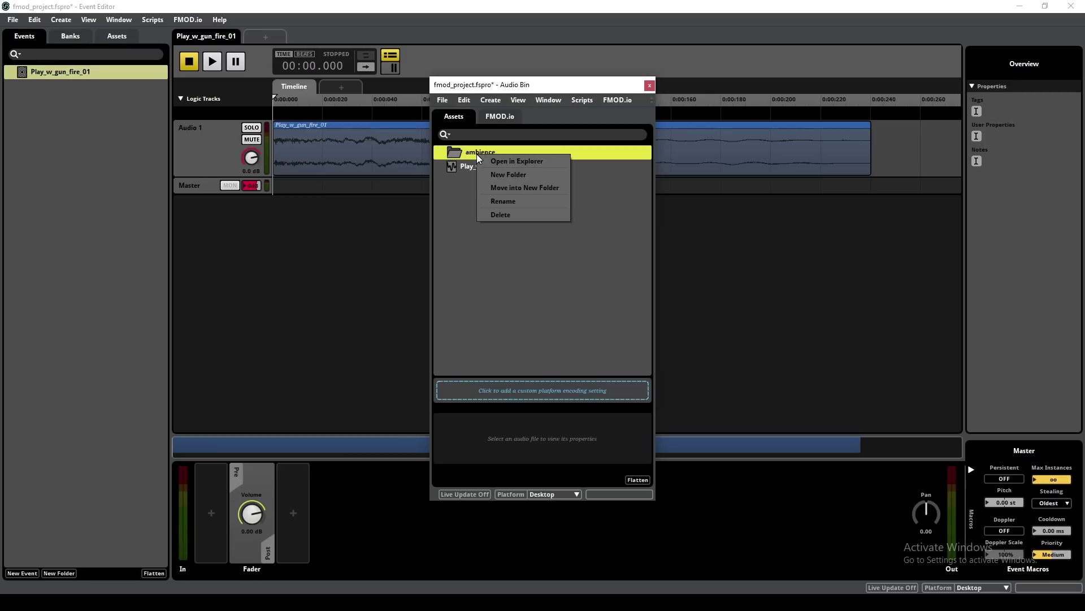
left_click(502, 174)
type("onse")
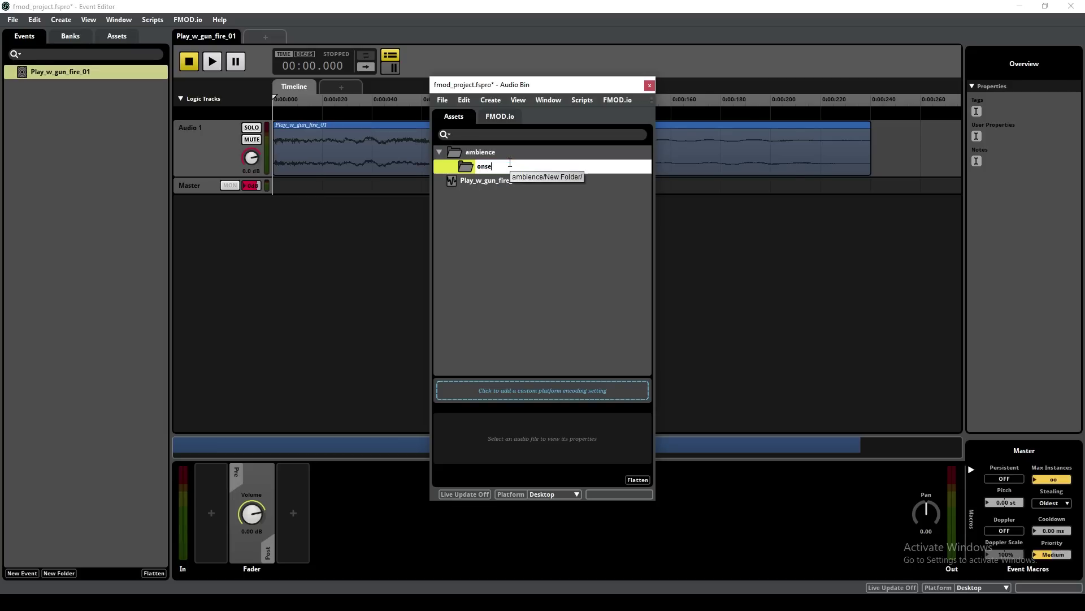
type("shots")
key("Return")
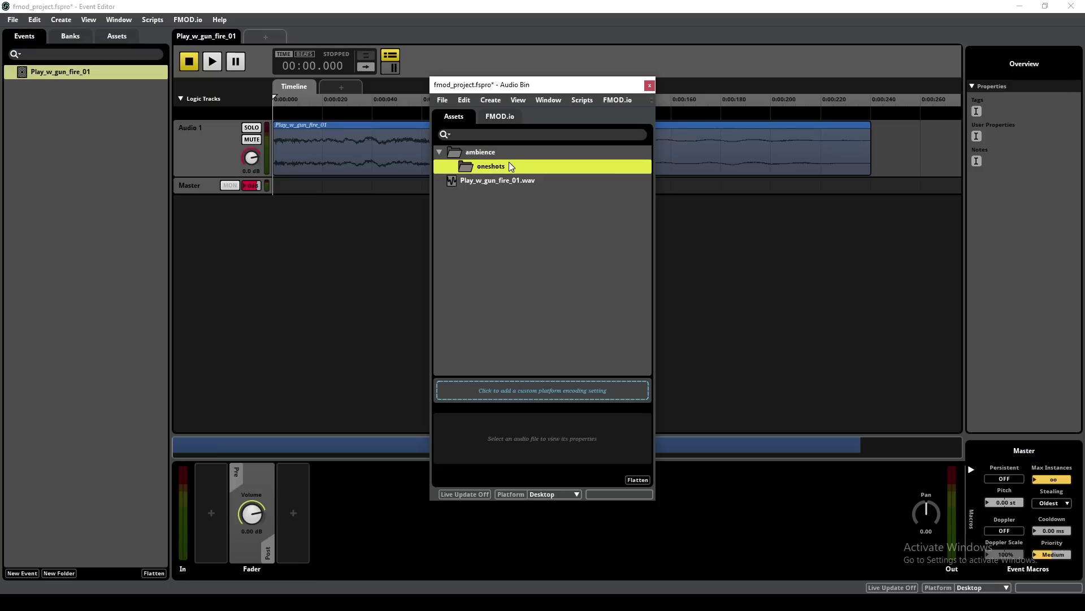
- Import the four l_cg_amb_one_shot_tree_movement wav files from the Chapter_01 folder into the oneshots asset folder
key("alt+Tab")
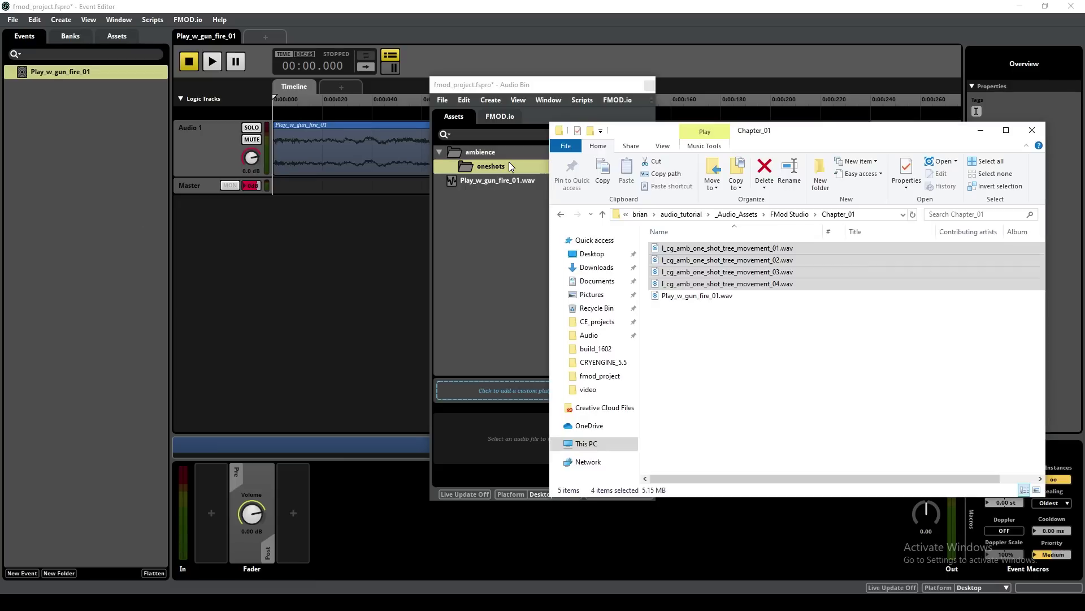
left_click_drag(626, 136, 696, 143)
left_click_drag(780, 268, 530, 167)
- Create an event folder named ambience containing a subfolder named oneshots
left_click(63, 178)
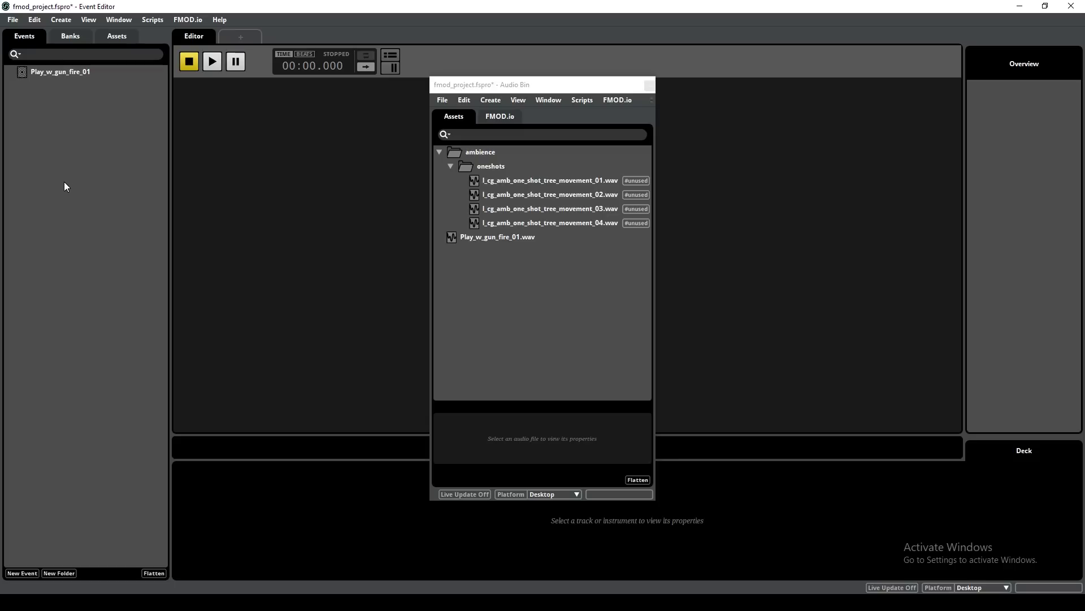
right_click(54, 120)
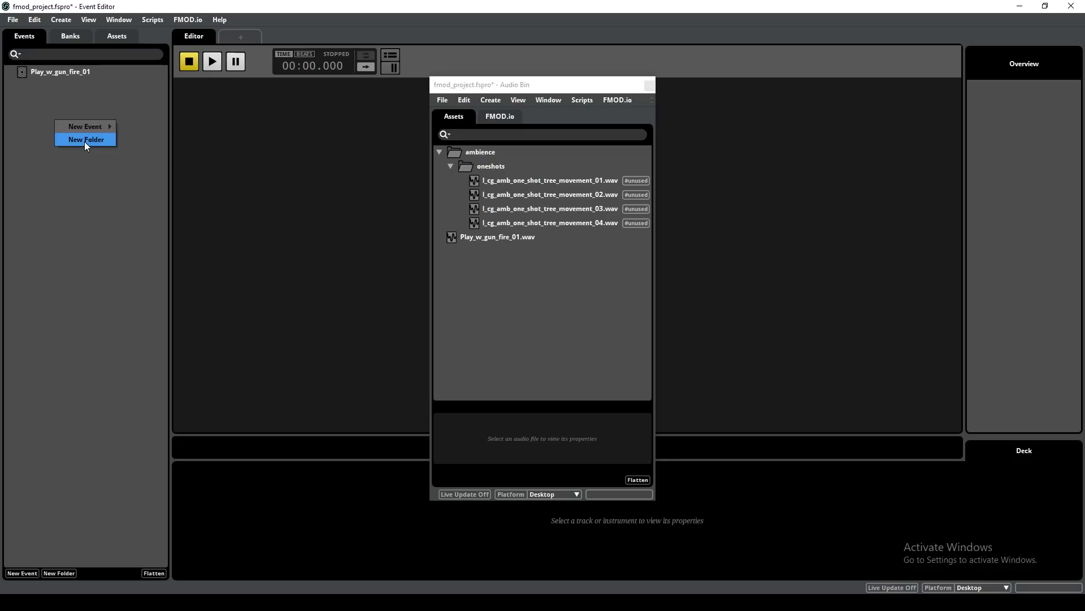
left_click(83, 141)
type("ambience")
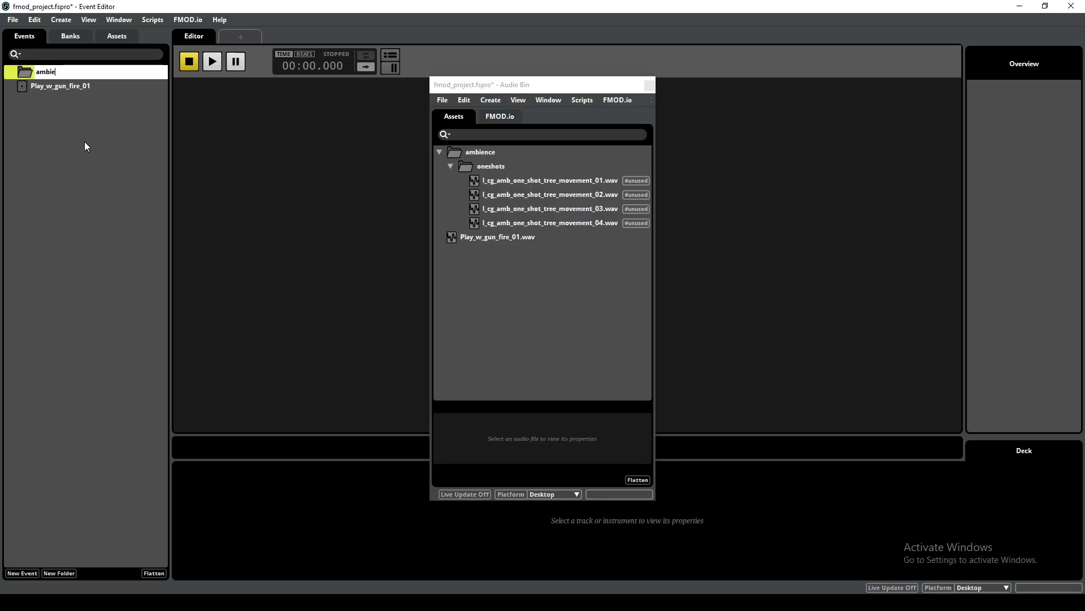
key("Return")
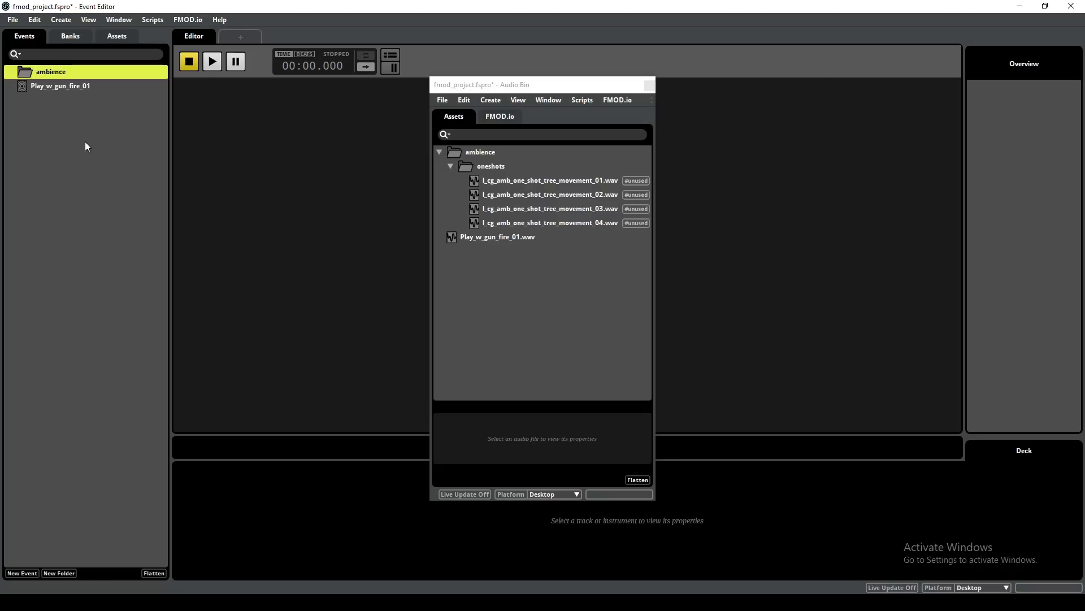
right_click(53, 73)
left_click(77, 85)
type("oneshots")
key("Return")
- Create a 3D event with one multi instrument from the four tree movement files in oneshots, named Play_l_cg_amb_one_shot_tree_movement
left_click(509, 180)
left_click(508, 222, "shift")
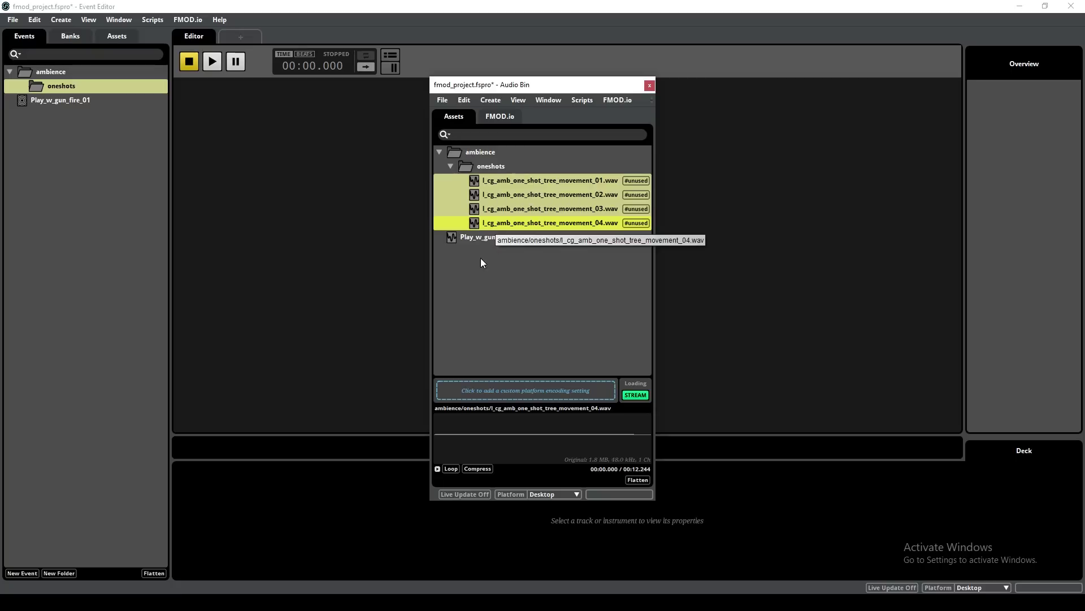
left_click_drag(462, 199, 87, 85)
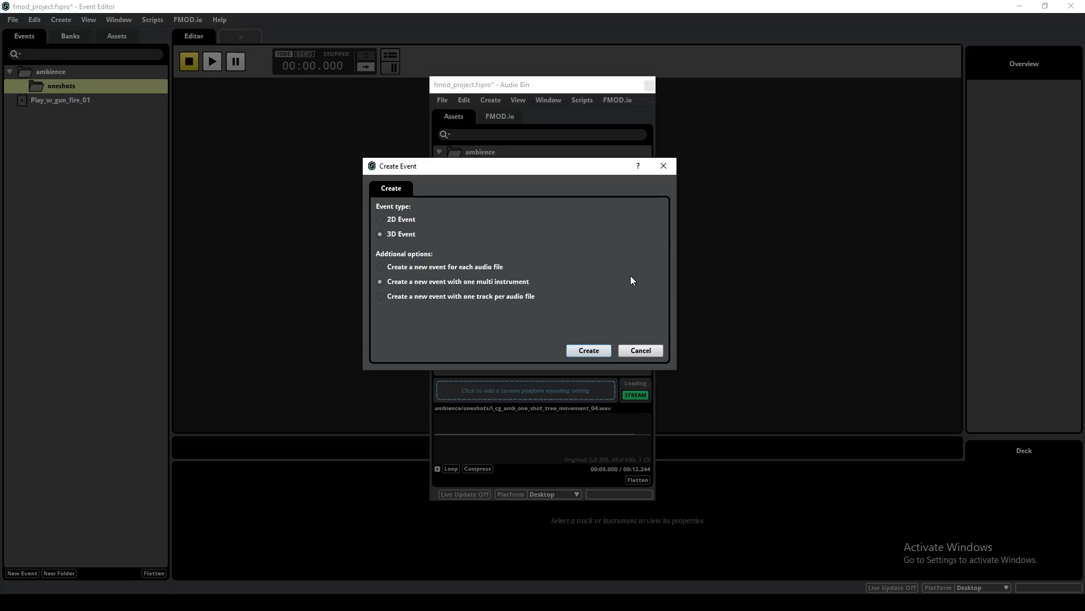
key("Return")
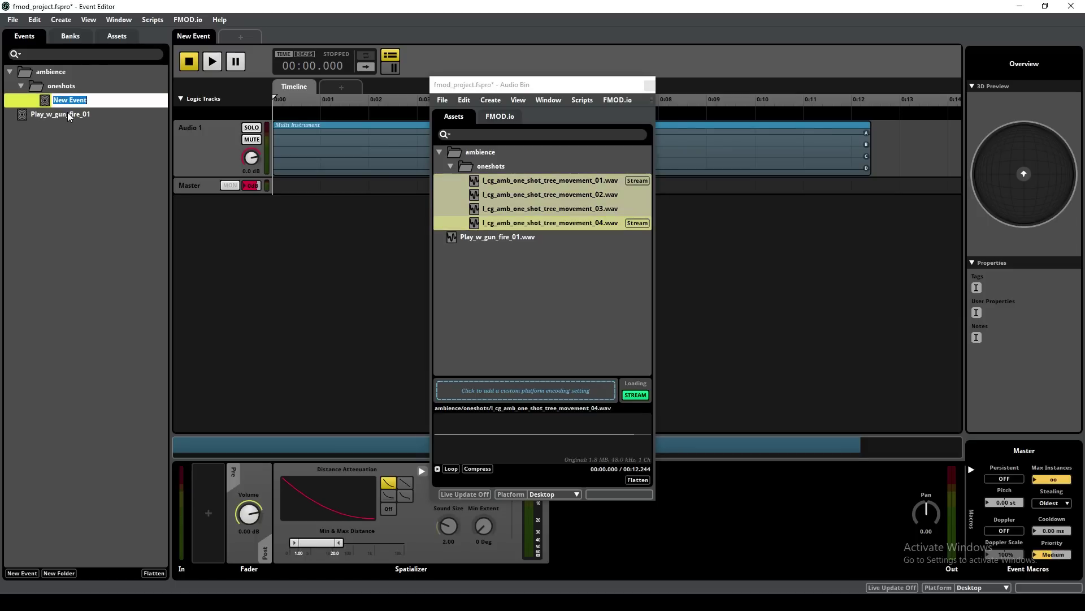
type("Play_l_cg_amb_one_shot_tree_movement")
key("Return")
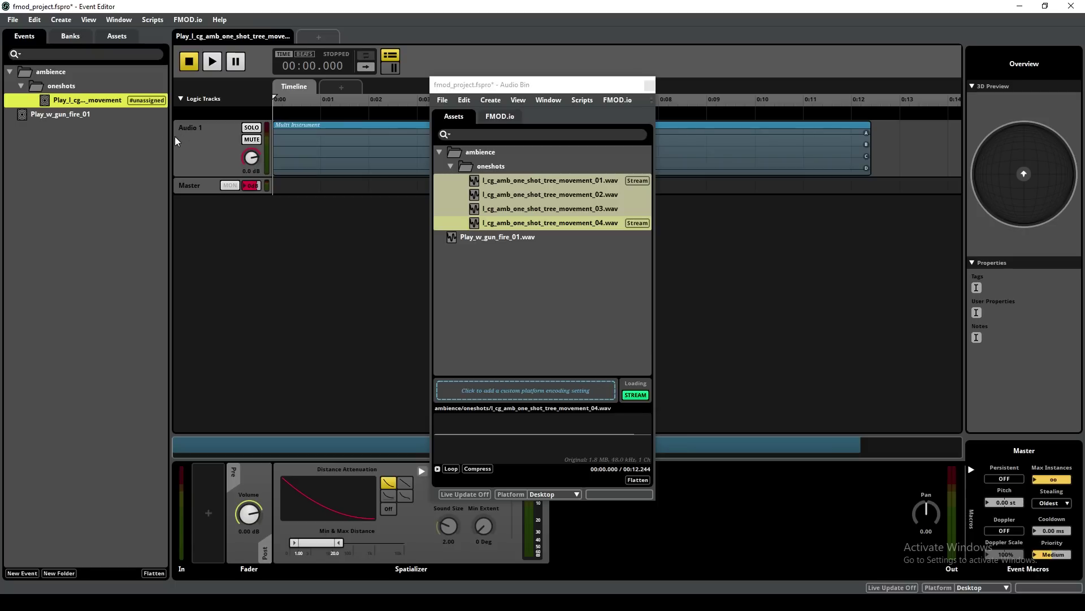
- Widen the event browser and audition Play_l_cg_amb_one_shot_tree_movement repeatedly to hear its random variations
left_click_drag(170, 137, 234, 131)
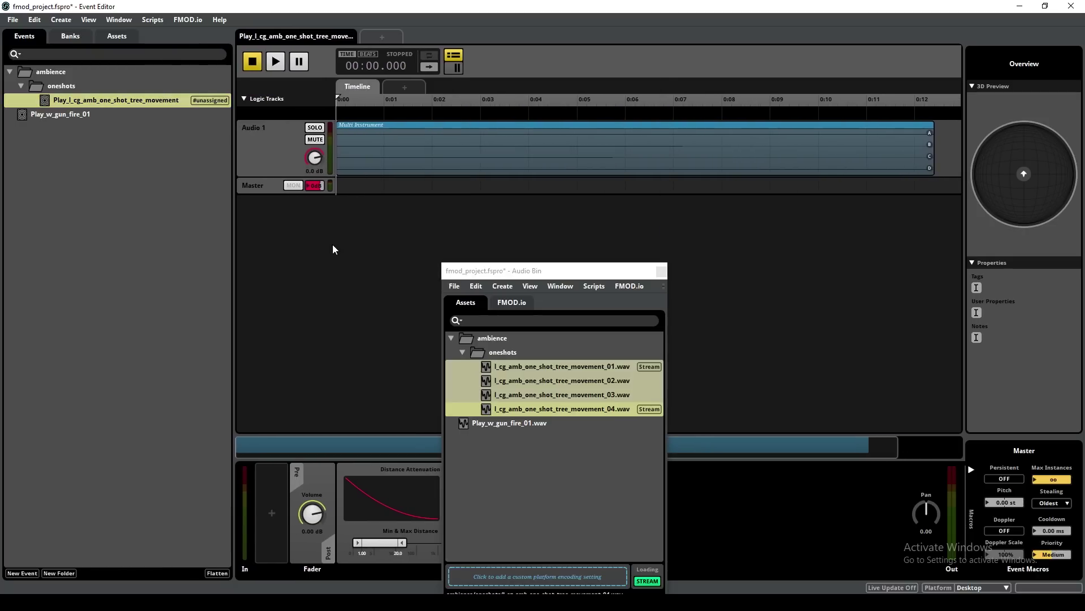
key("space")
key("space")
key("space")
key("space")
key("space")
key("space")
key("space")
key("space")
key("space")
key("space")
key("space")
key("space")
key("space")
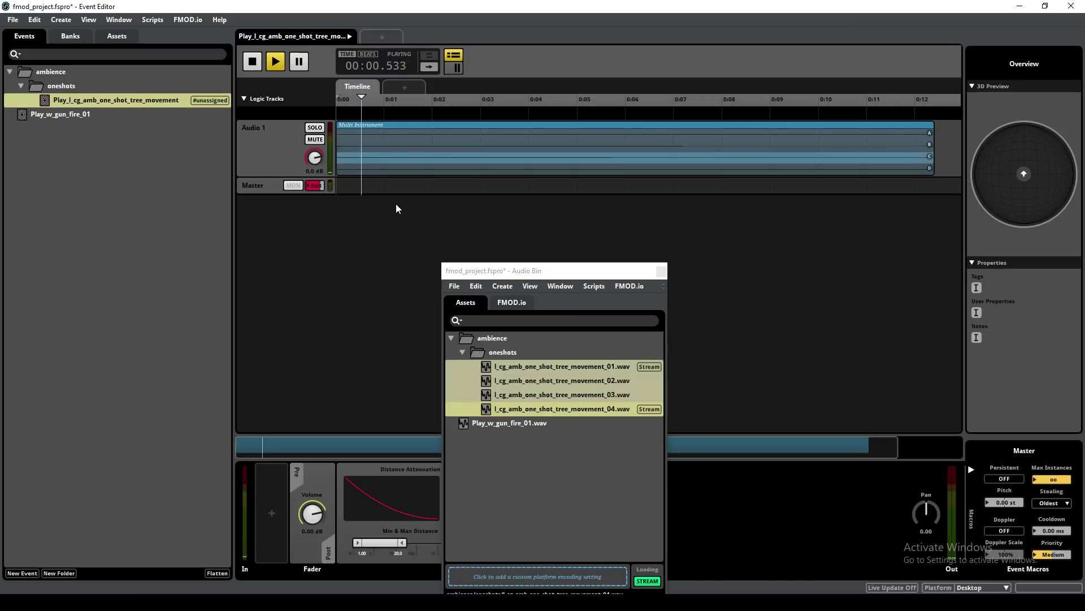
key("space")
key("space")
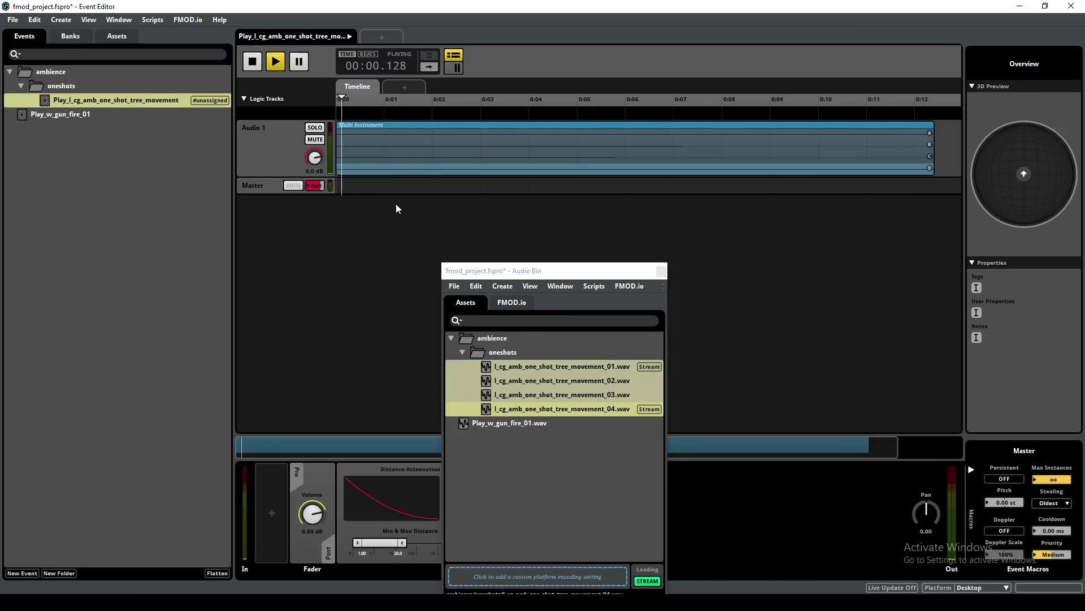
key("space")
- Create a bank named ambience and assign the Play_l_cg_amb_one_shot_tree_movement event to it
left_click(70, 36)
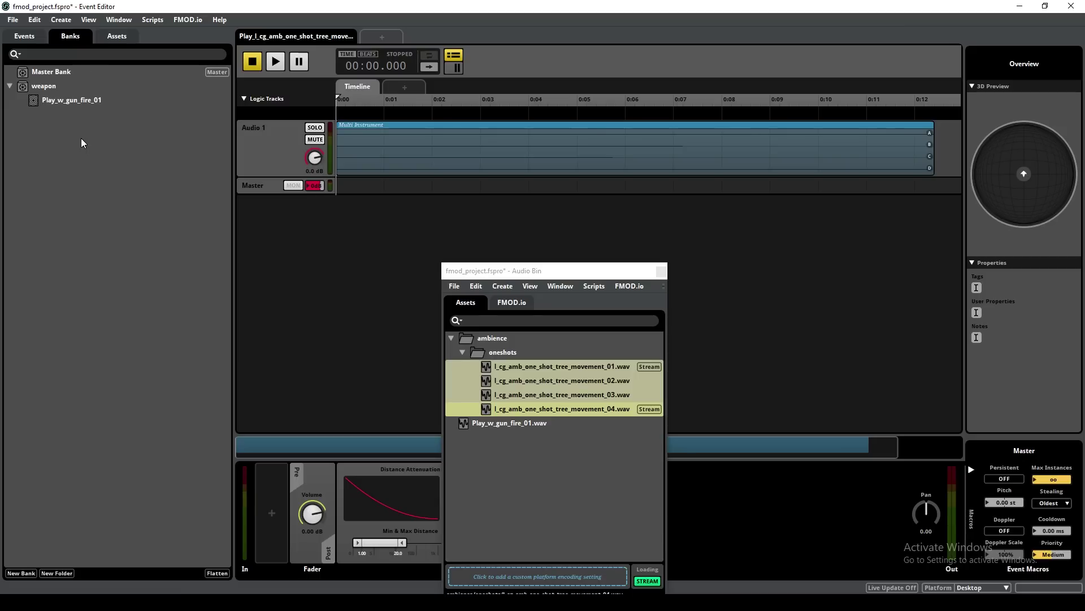
right_click(80, 138)
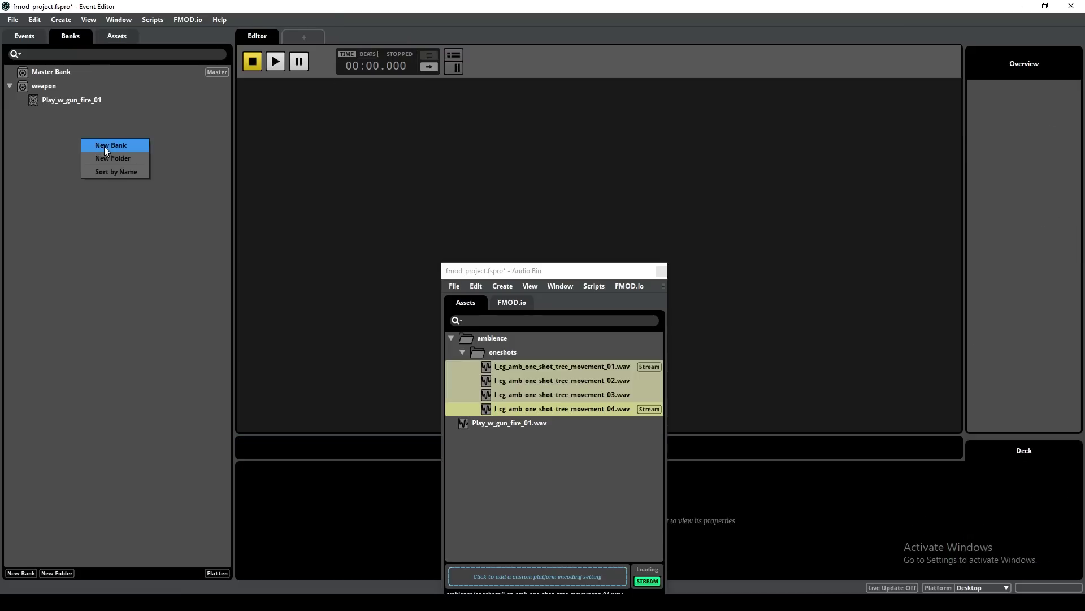
left_click(104, 146)
type("ambience")
key("Return")
left_click(25, 36)
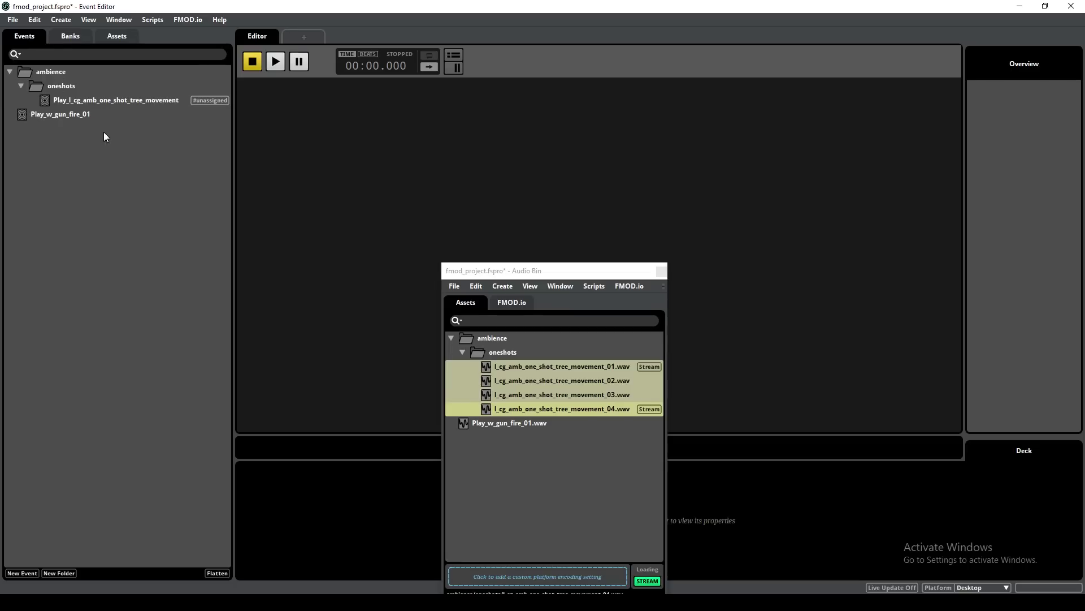
left_click_drag(105, 100, 58, 116)
- Save the FMOD project and build its banks
left_click(11, 21)
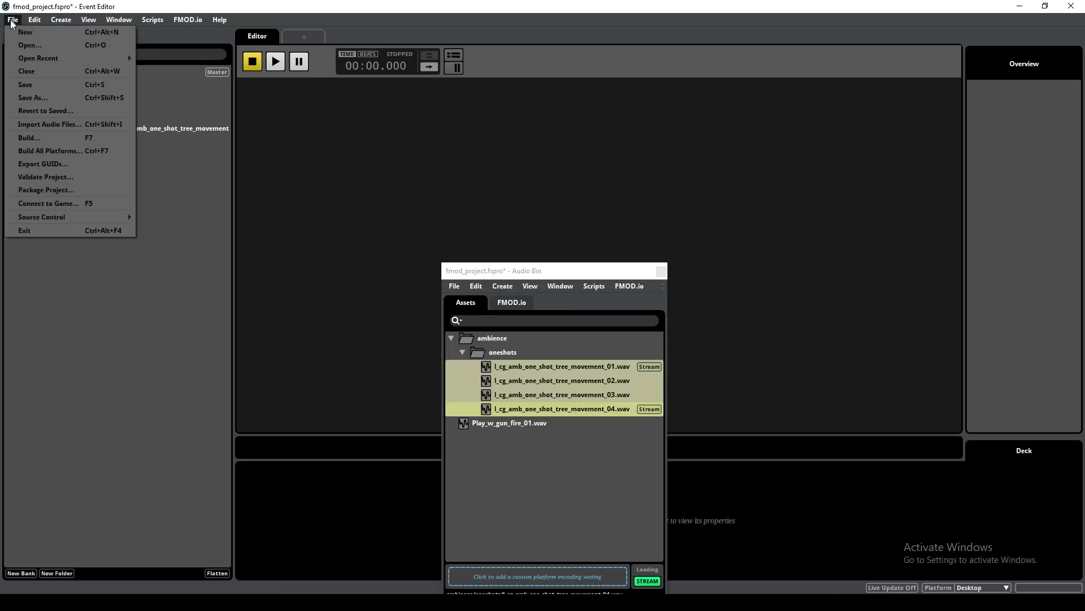
left_click(32, 83)
left_click(13, 20)
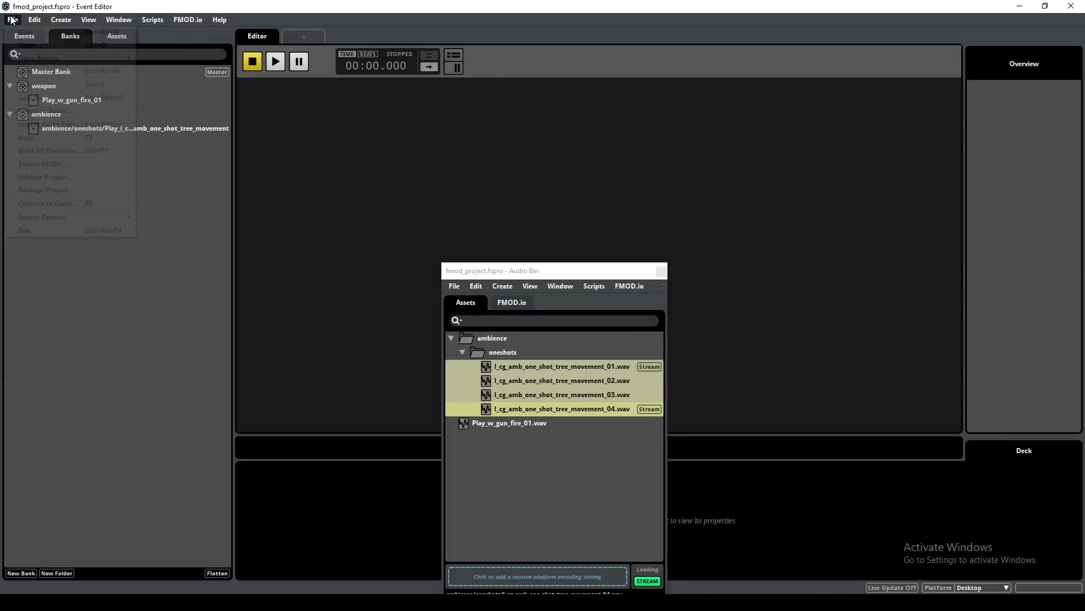
left_click(49, 138)
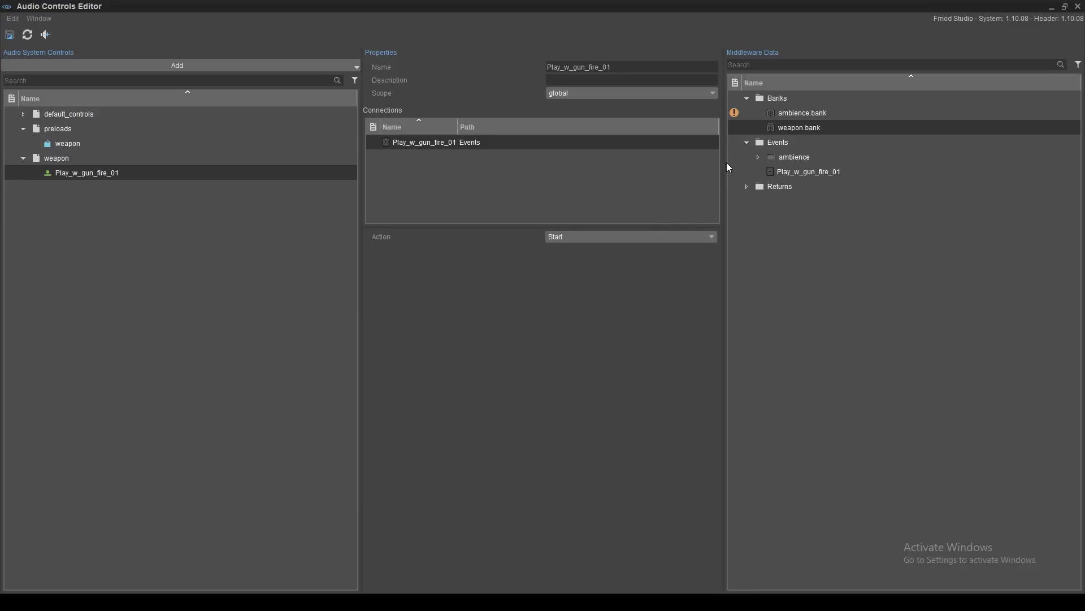
- In the CRYENGINE Audio Controls Editor, expand the ambience events down to oneshots and add a library named ambience
left_click(757, 157)
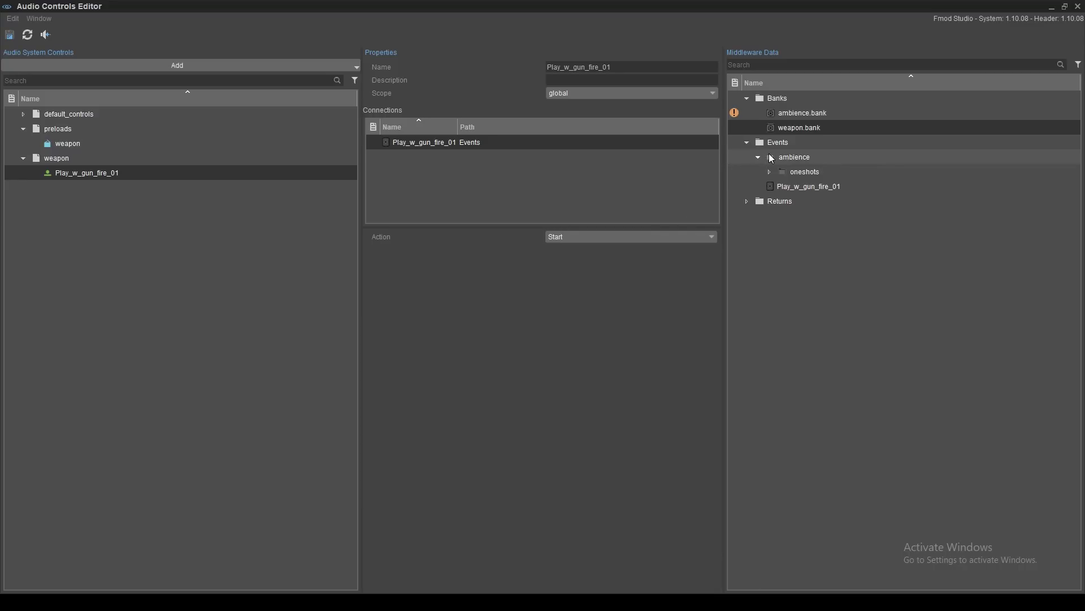
left_click(770, 172)
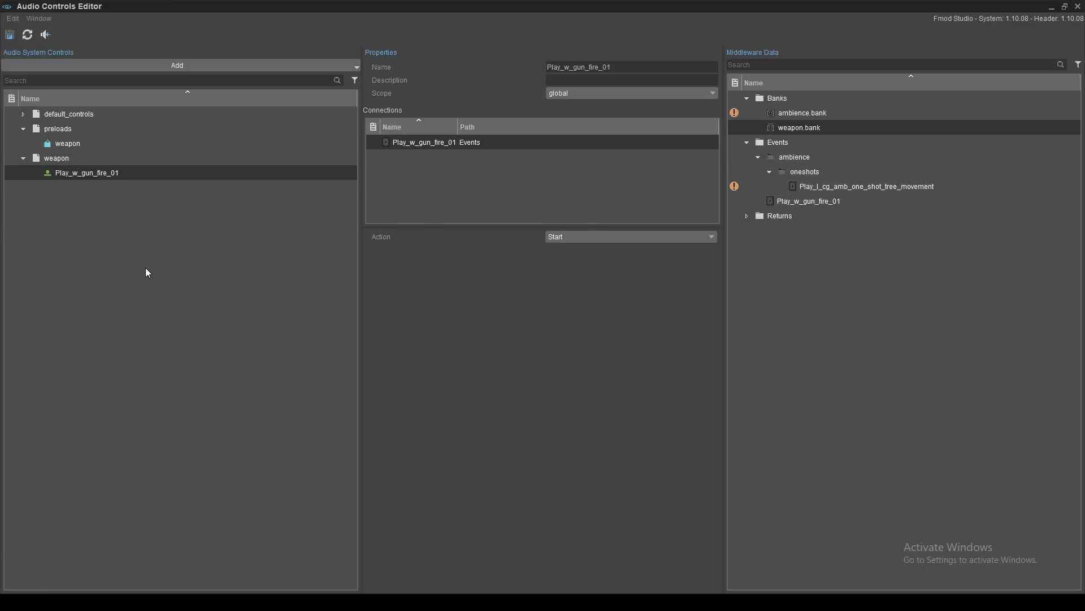
right_click(73, 251)
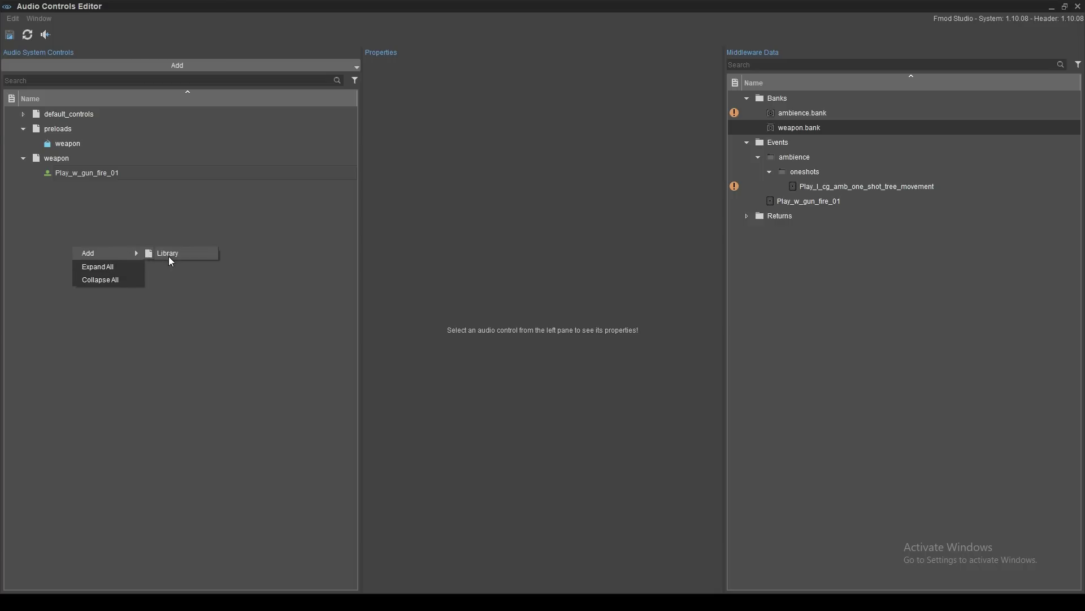
left_click(169, 254)
type("ambience")
key("Return")
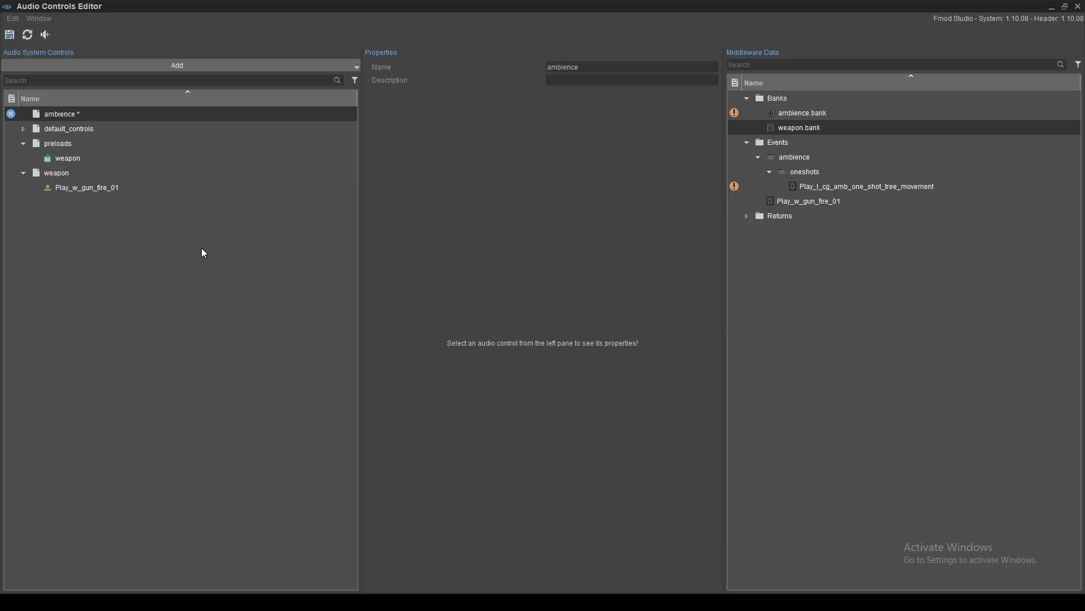
- Add a folder named oneshot to the ambience library and create a trigger in it from the Play_l_cg_amb_one_shot_tree_movement event
right_click(50, 113)
mouse_move(72, 119)
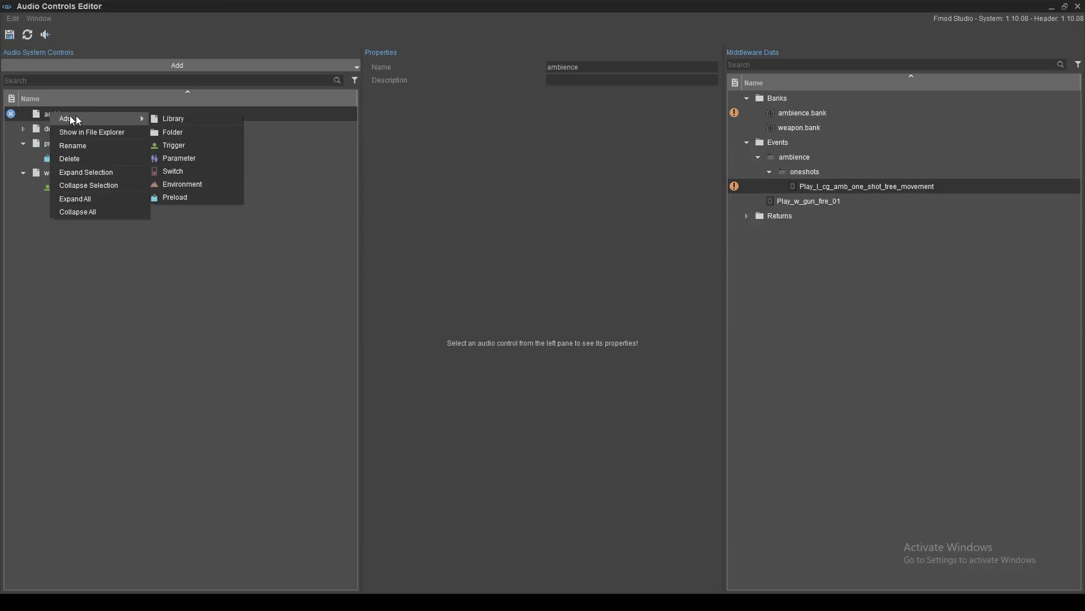
left_click(181, 134)
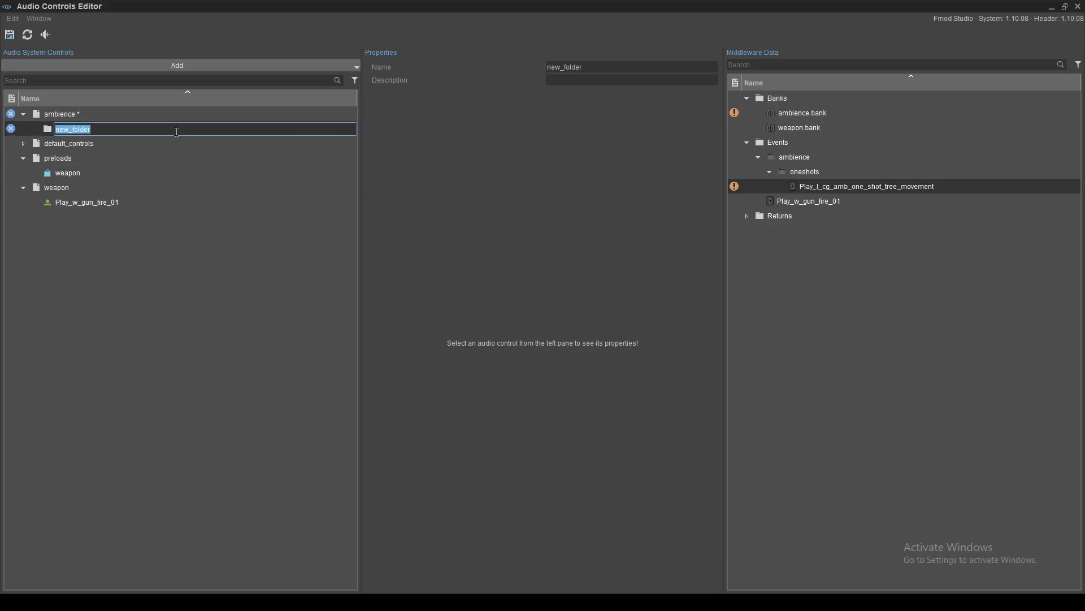
type("oneshot")
key("Return")
left_click_drag(819, 186, 97, 127)
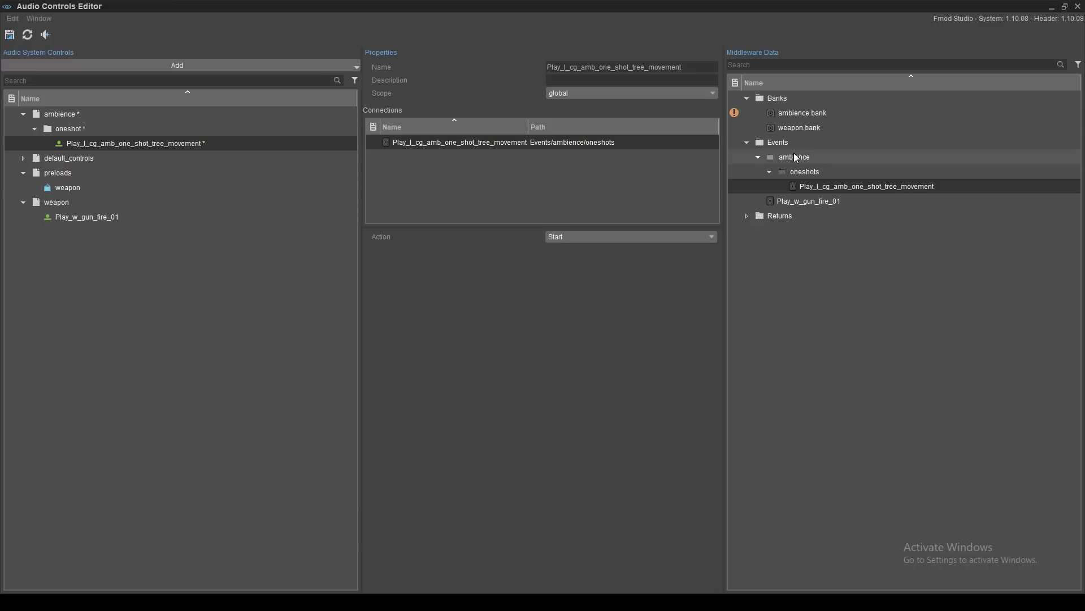
- Add ambience.bank as a preload in the preloads library, then save all changes and agree to refresh the audio system
left_click(803, 116)
left_click_drag(803, 116, 72, 170)
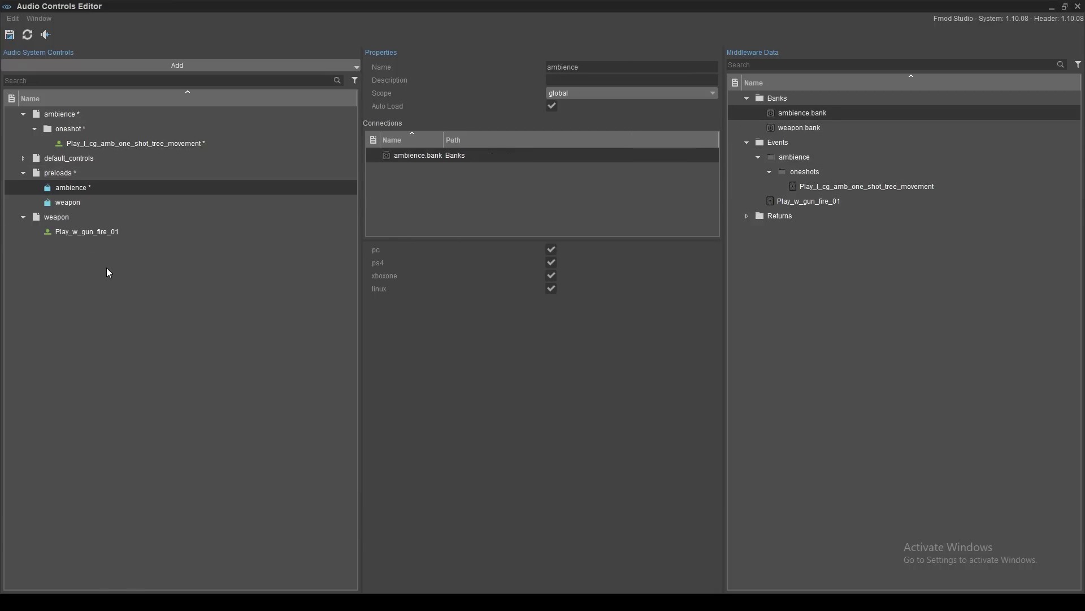
left_click(9, 34)
left_click(577, 315)
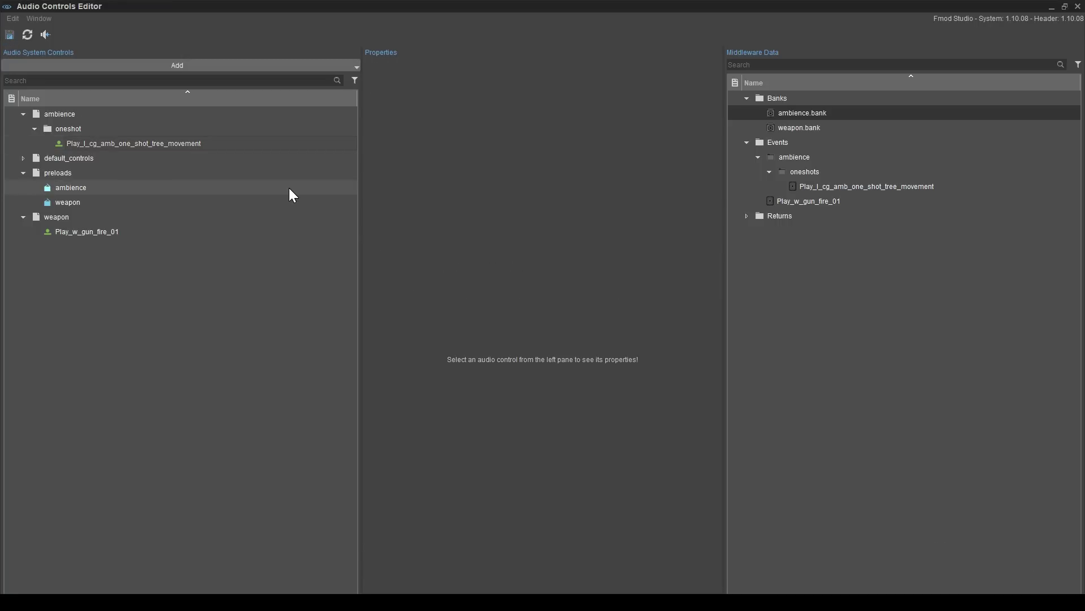
- Switch to the CRYENGINE Sandbox level, make global_audio the active layer, and place an Audio Trigger Spot on the tiled walkway before the bridge
key("alt+Tab")
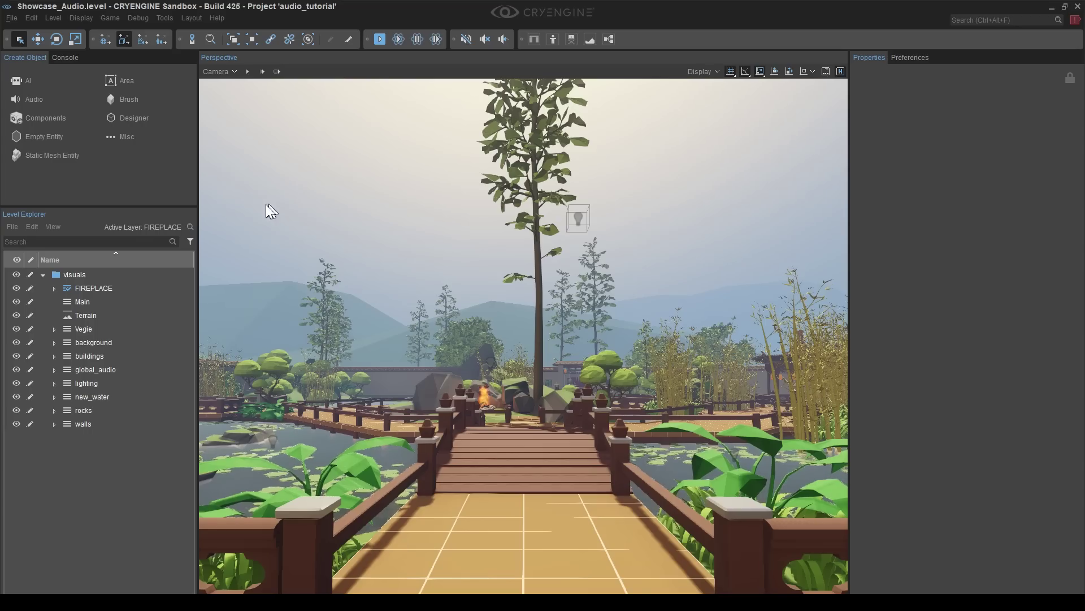
left_click(103, 368)
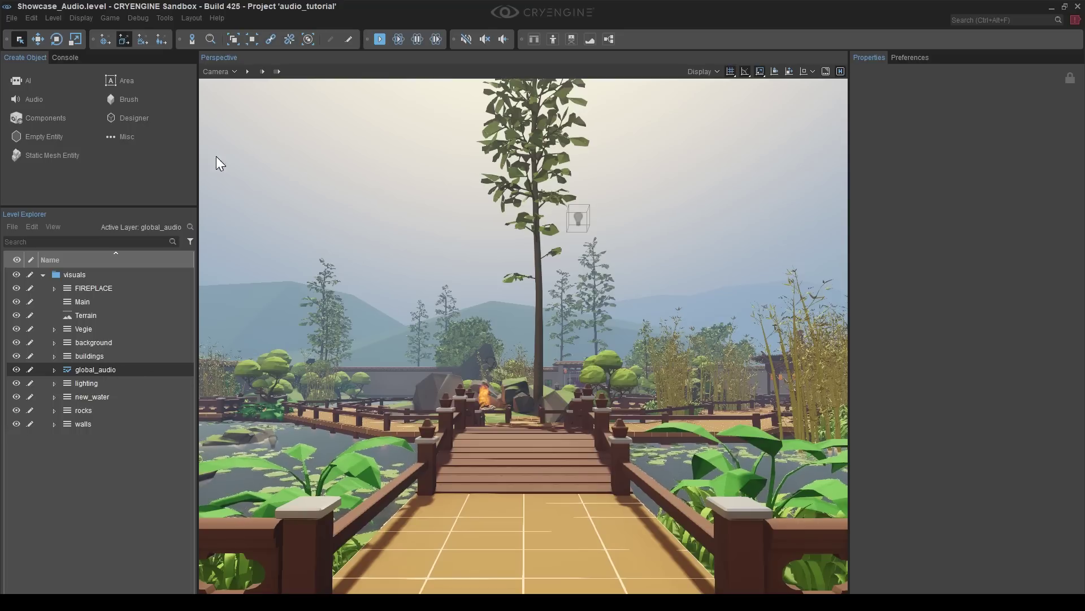
left_click(26, 97)
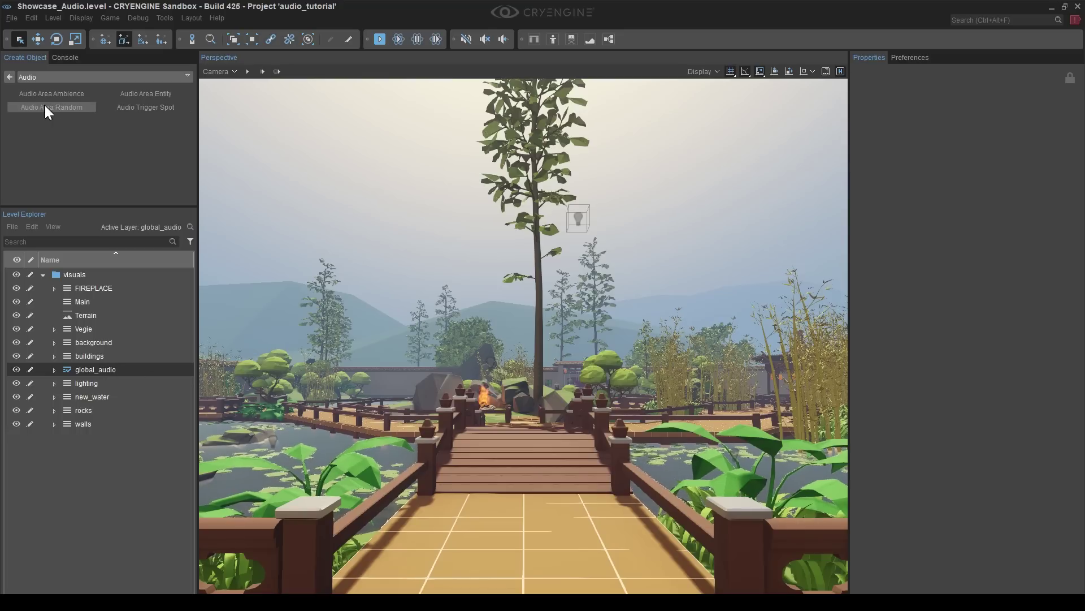
left_click(141, 106)
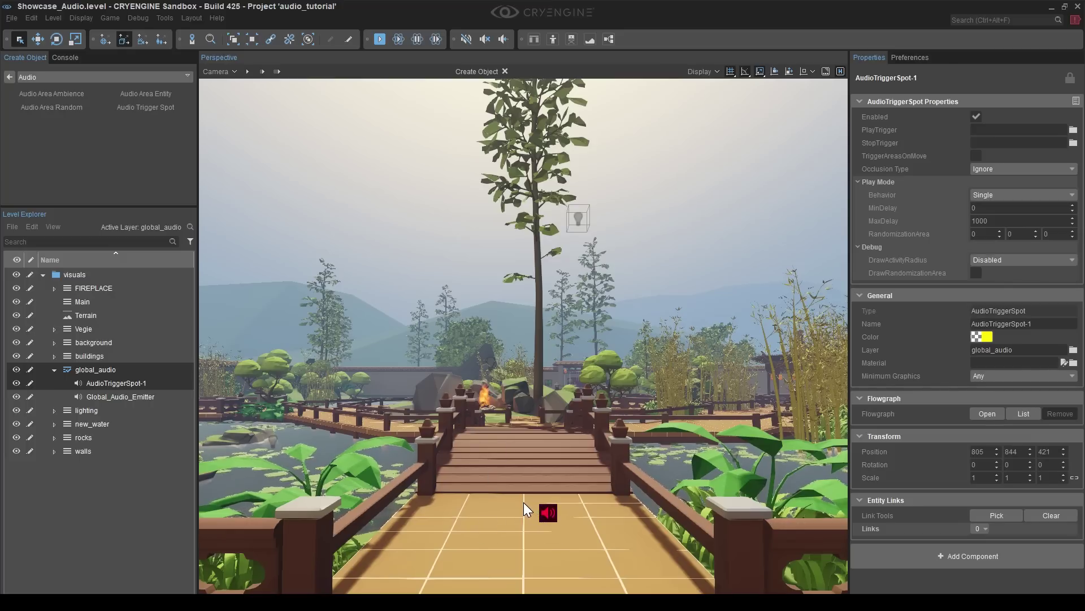
left_click(524, 503)
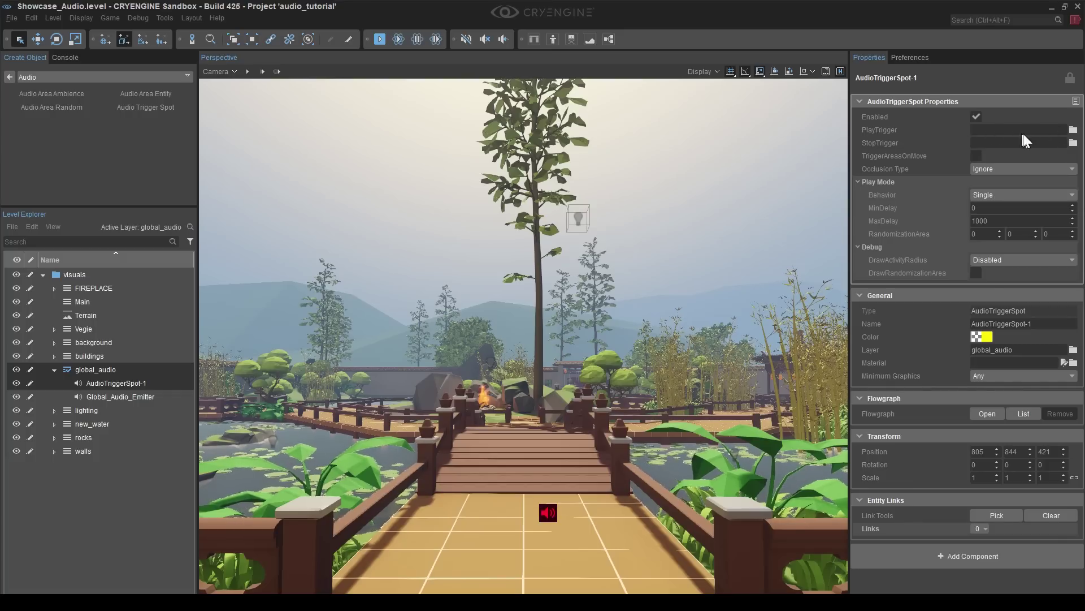
- Assign Play_l_cg_amb_one_shot_tree_movement from the ambience oneshot folder as the audio spot's PlayTrigger and set its play behavior to TriggerRate
left_click(1073, 130)
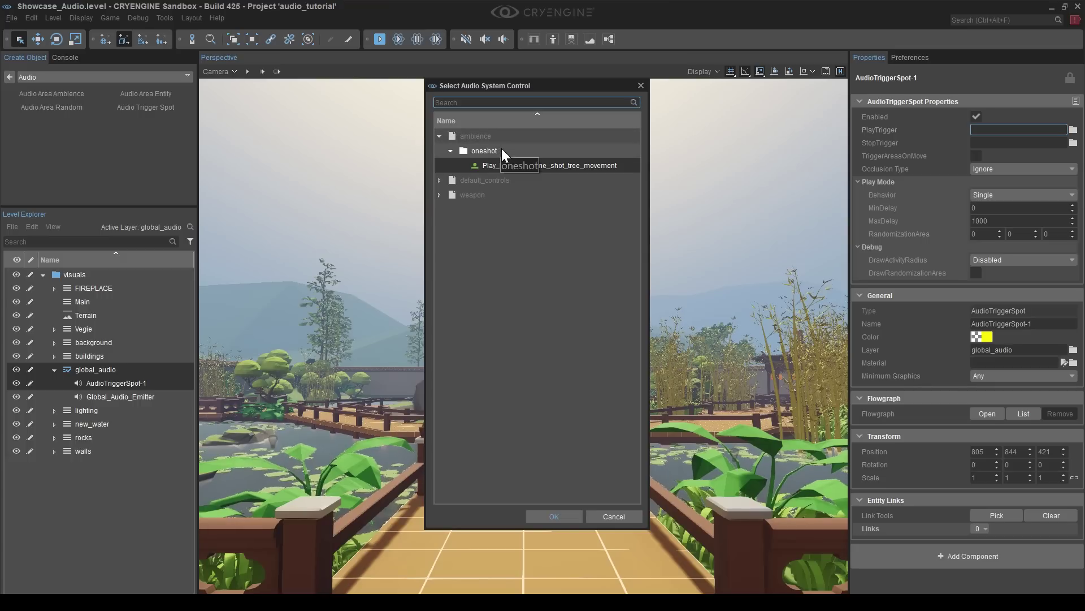
left_click(563, 516)
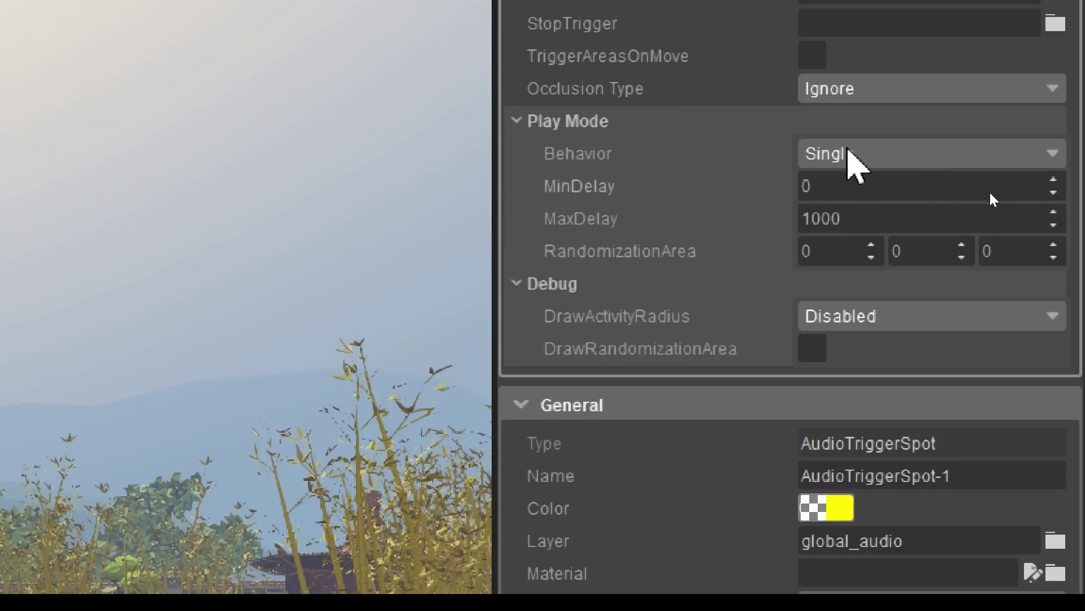
left_click(850, 152)
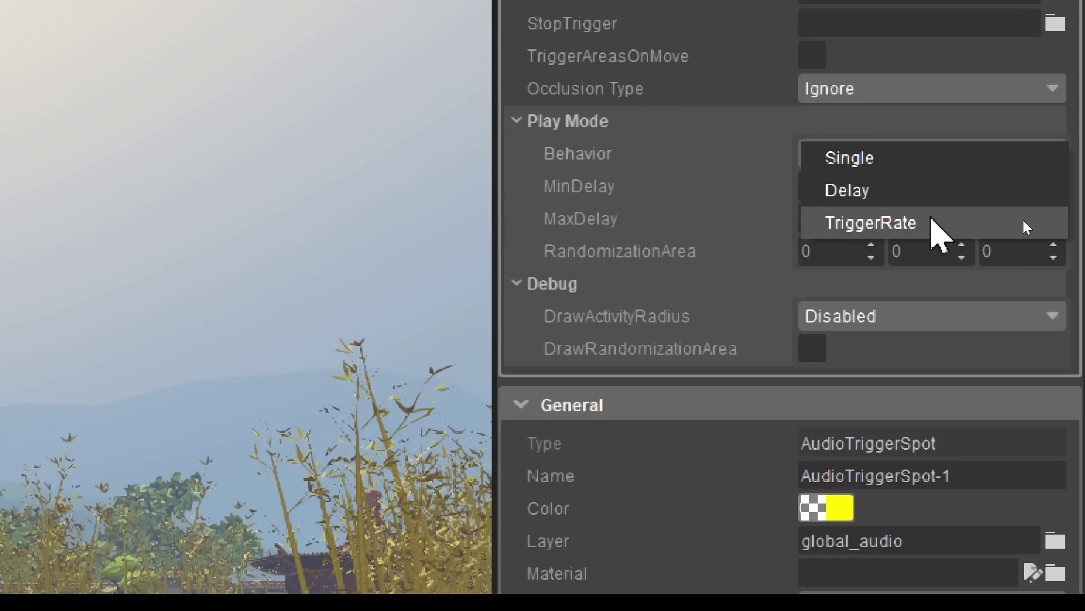
left_click(931, 221)
- Set the audio trigger spot's MaxDelay to 20000 in its play mode settings
left_click(880, 218)
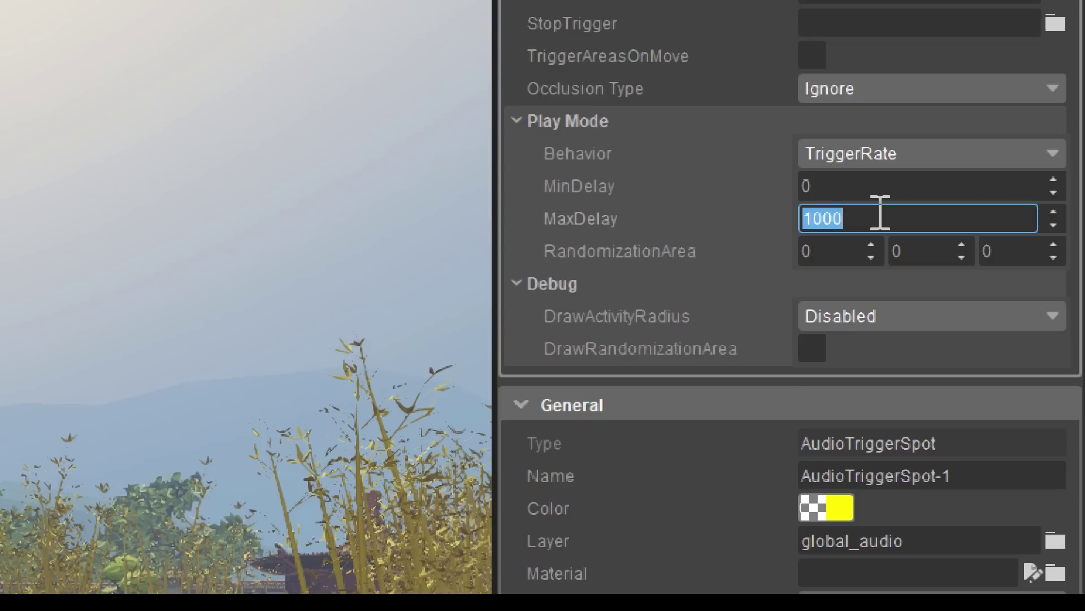
key("Right")
key("Left")
key("Left")
key("Left")
key("Left")
key("Delete")
type("20")
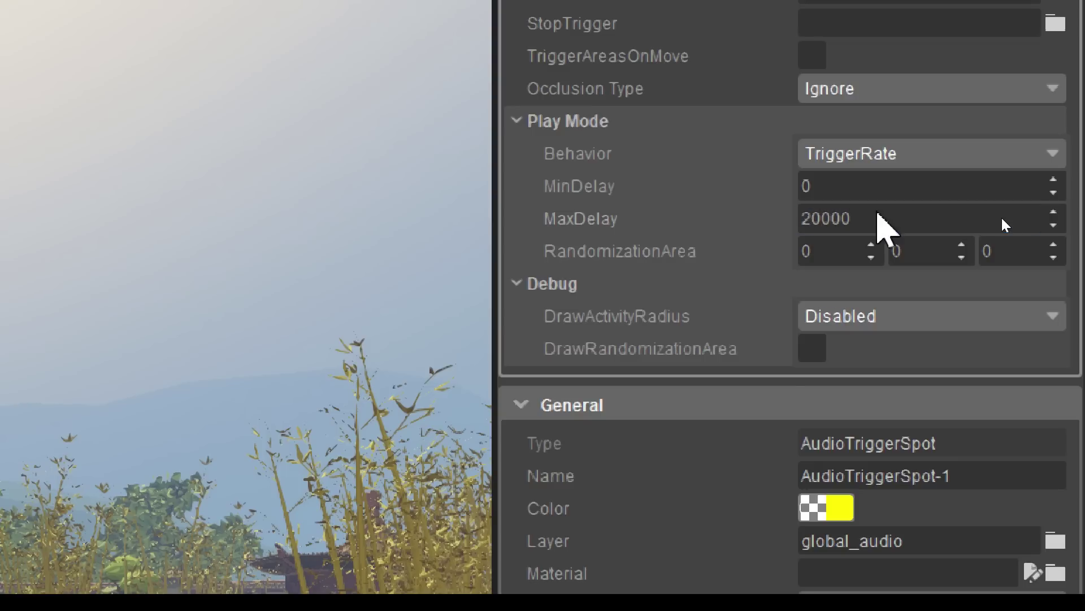
key("super")
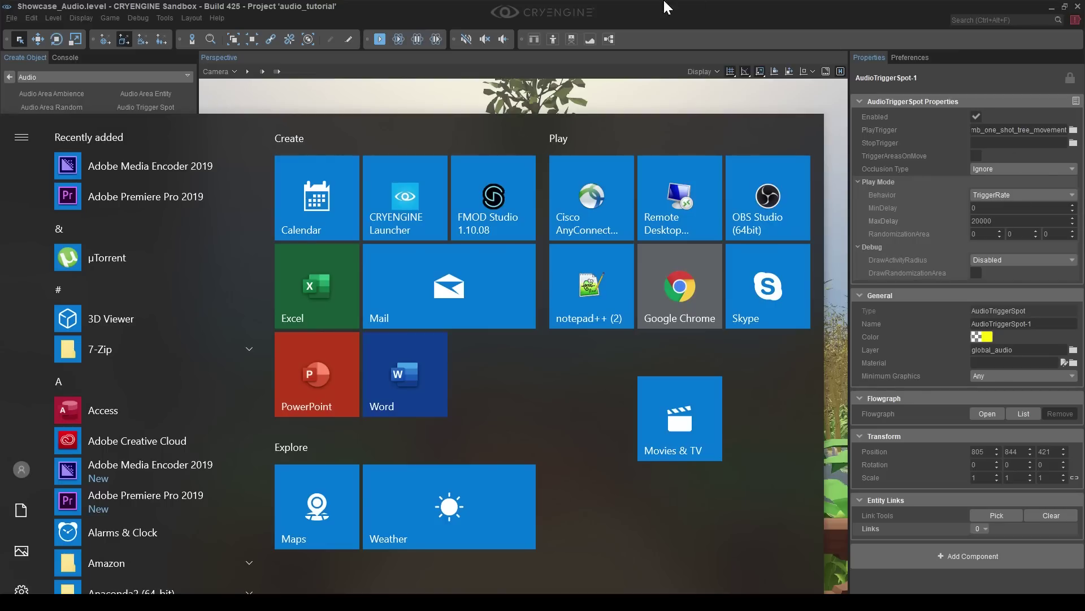
key("super")
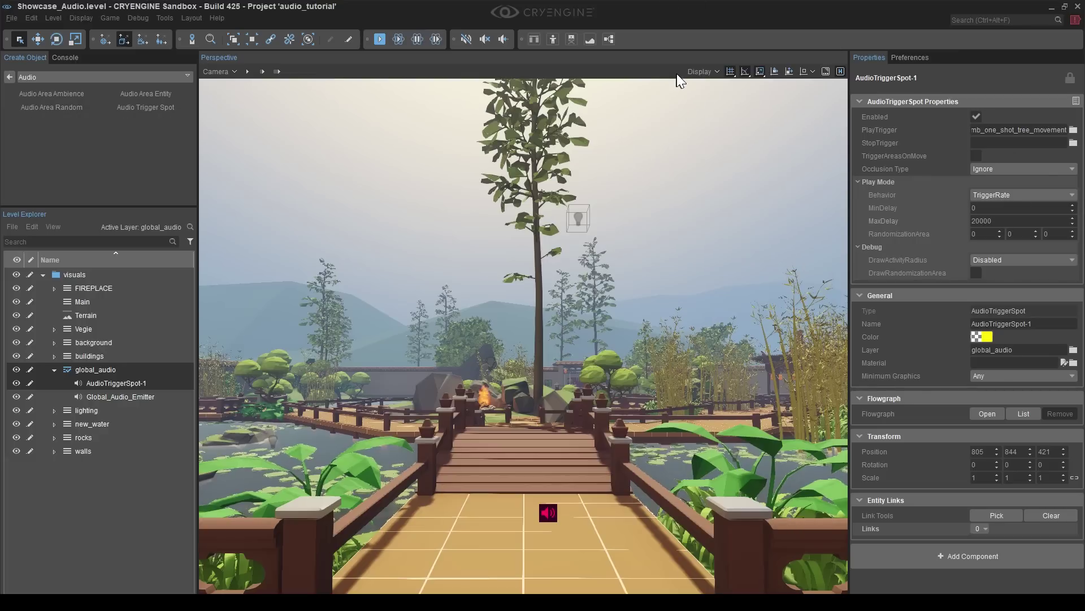